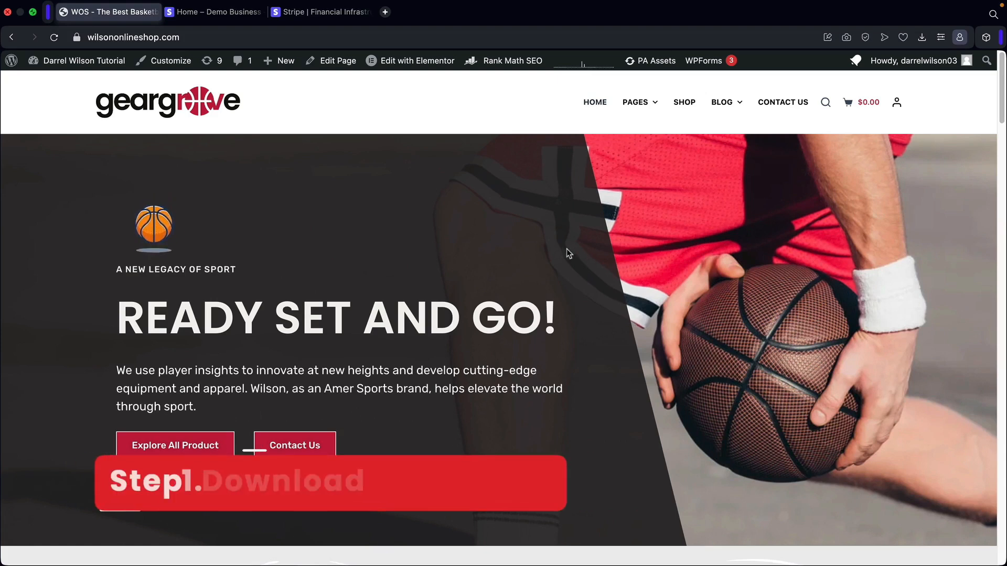
Go to the WordPress admin dashboard and open the page for adding new plugins
{"action": "mouse_move", "coordinate": [78, 61]}
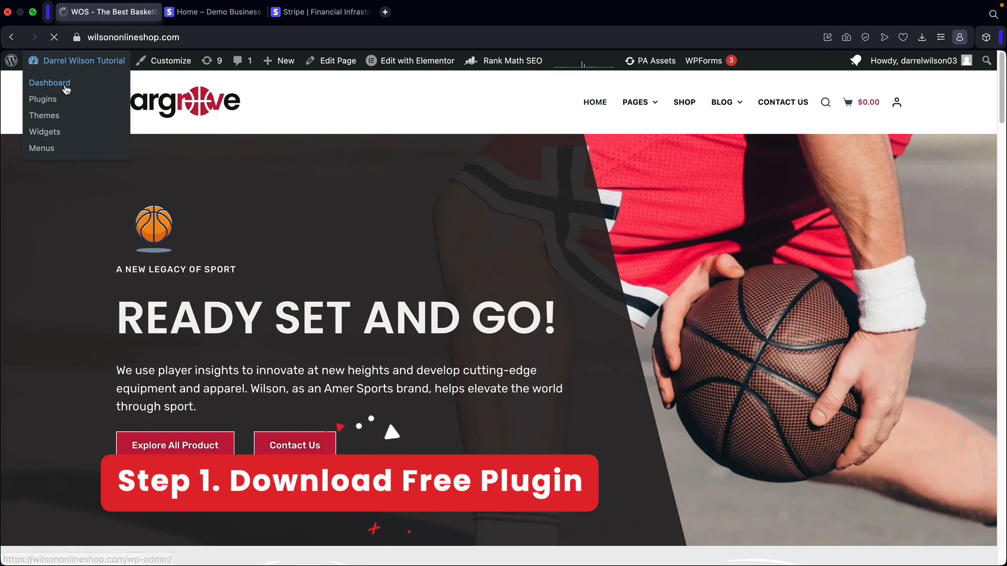
{"action": "left_click", "coordinate": [67, 88]}
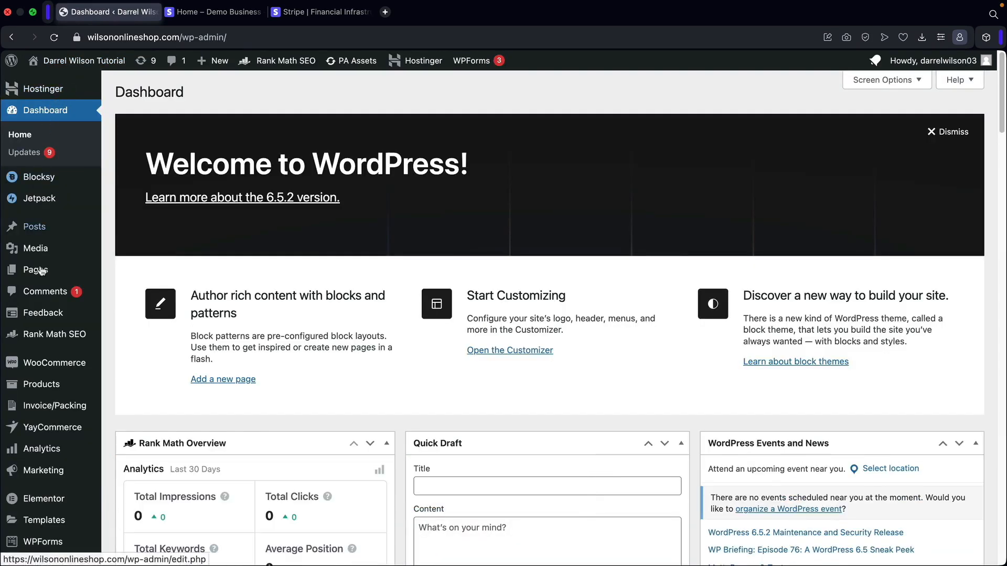
{"action": "mouse_move", "coordinate": [48, 367]}
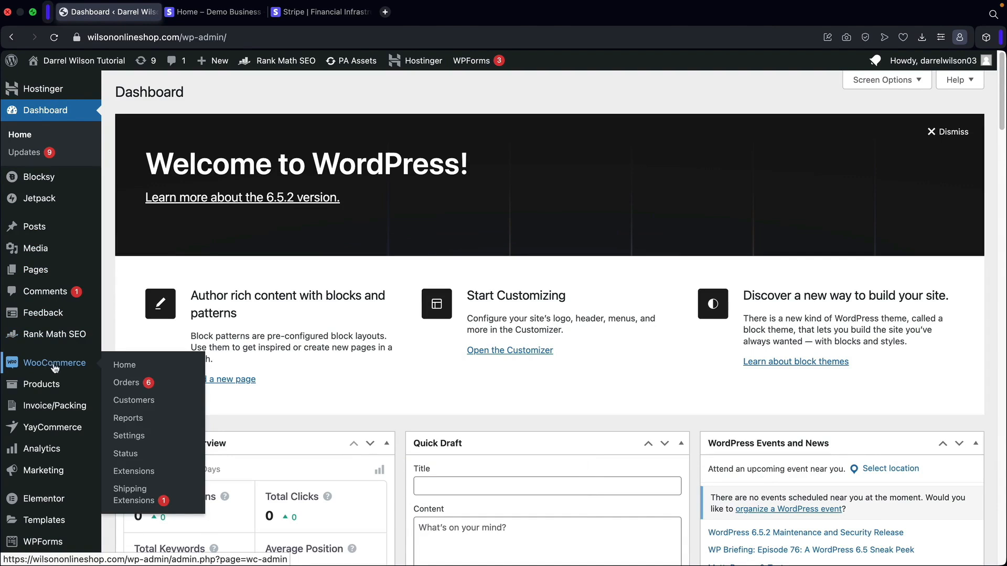
{"action": "scroll", "coordinate": [52, 369], "scroll_direction": "down", "scroll_amount": 4}
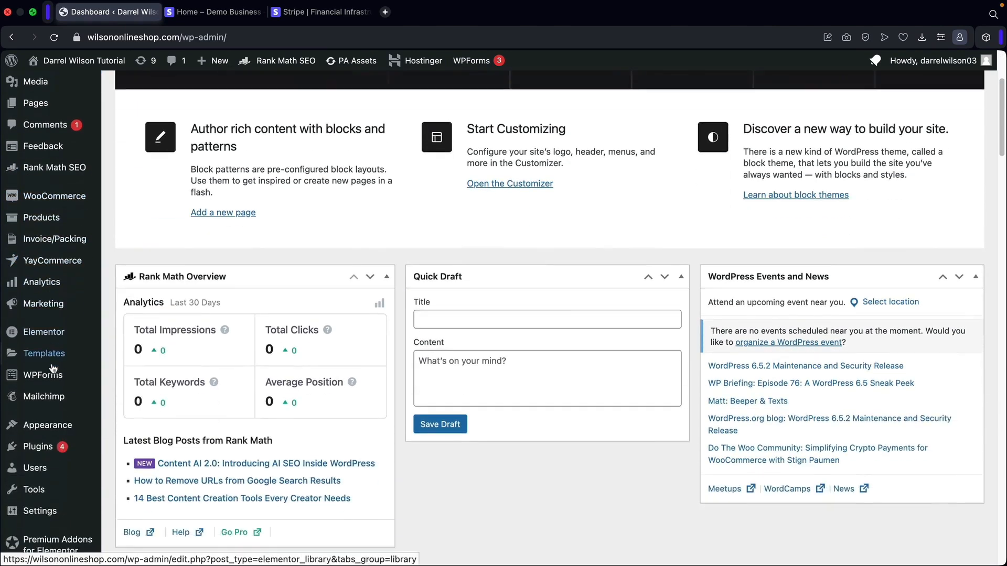
{"action": "mouse_move", "coordinate": [40, 431]}
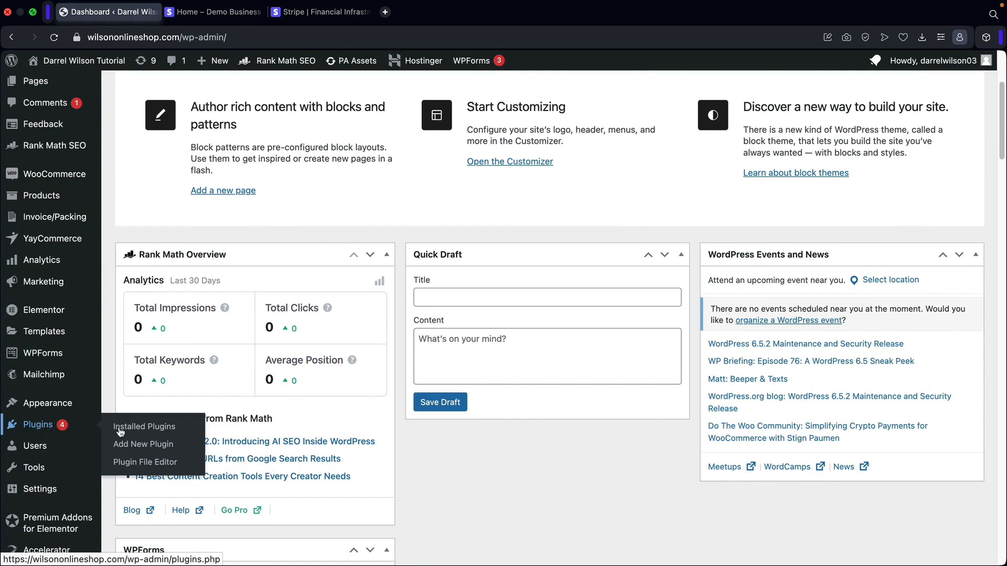
{"action": "left_click", "coordinate": [134, 446]}
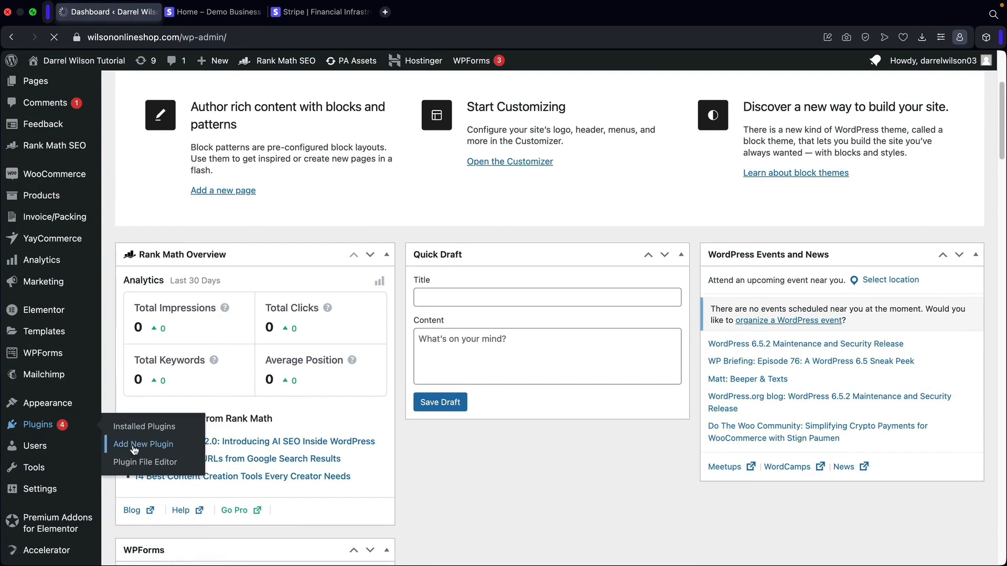
Search the plugin directory for "stripe" and install the WooCommerce Stripe Payment Gateway plugin
{"action": "left_click", "coordinate": [888, 129]}
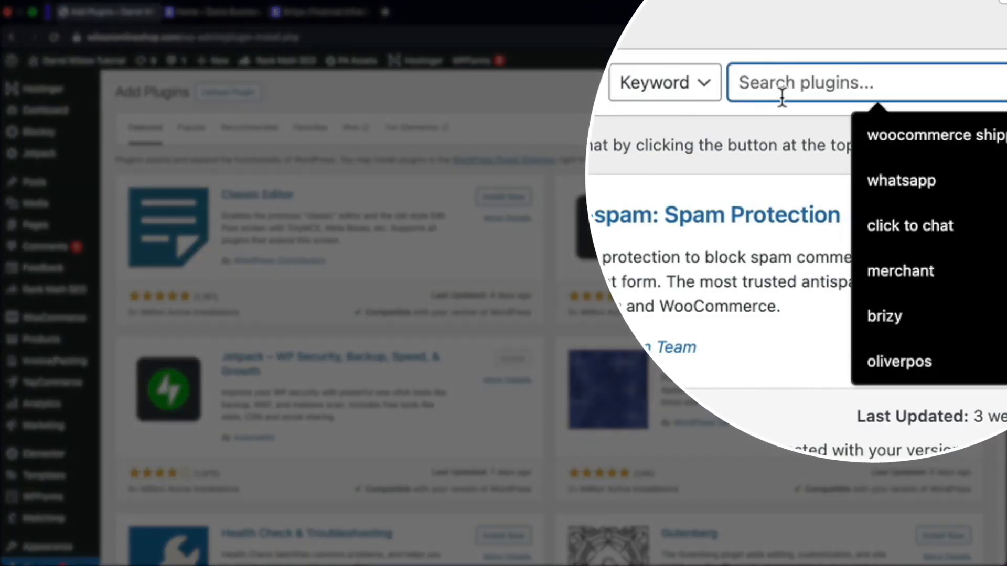
{"action": "type", "text": "stripe"}
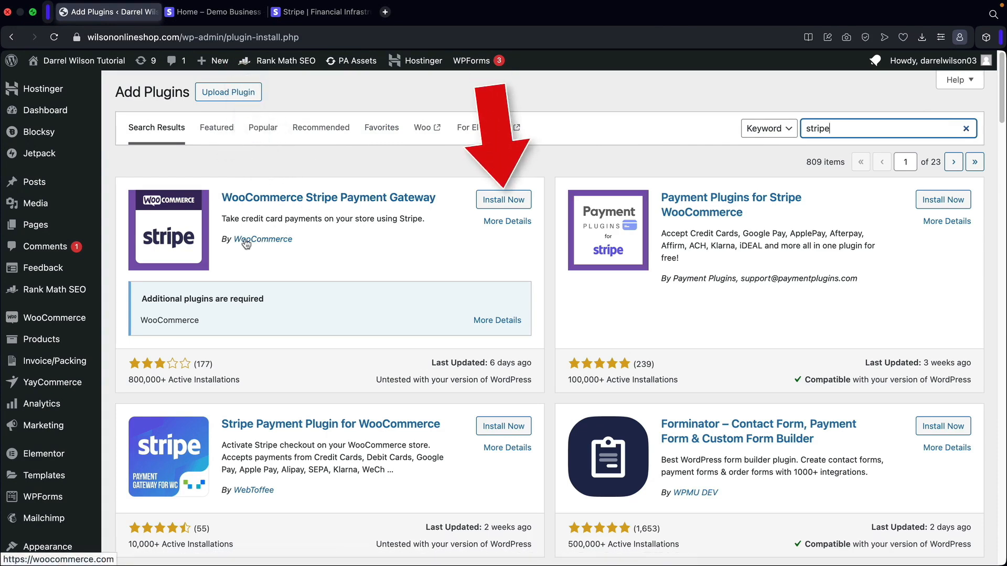
{"action": "left_click", "coordinate": [496, 204]}
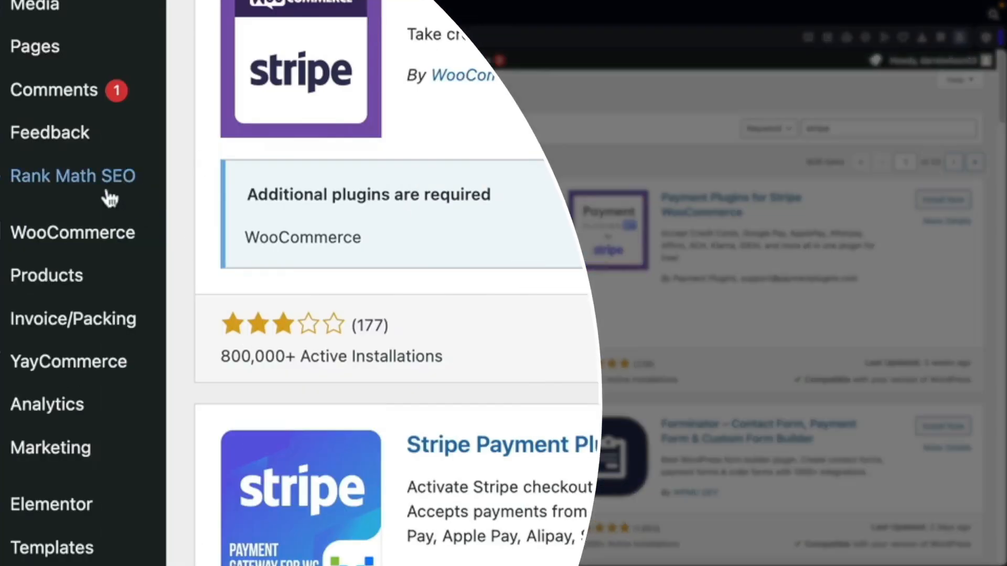
Enable the Stripe payment method in WooCommerce's payment settings and open its management page
{"action": "mouse_move", "coordinate": [40, 318]}
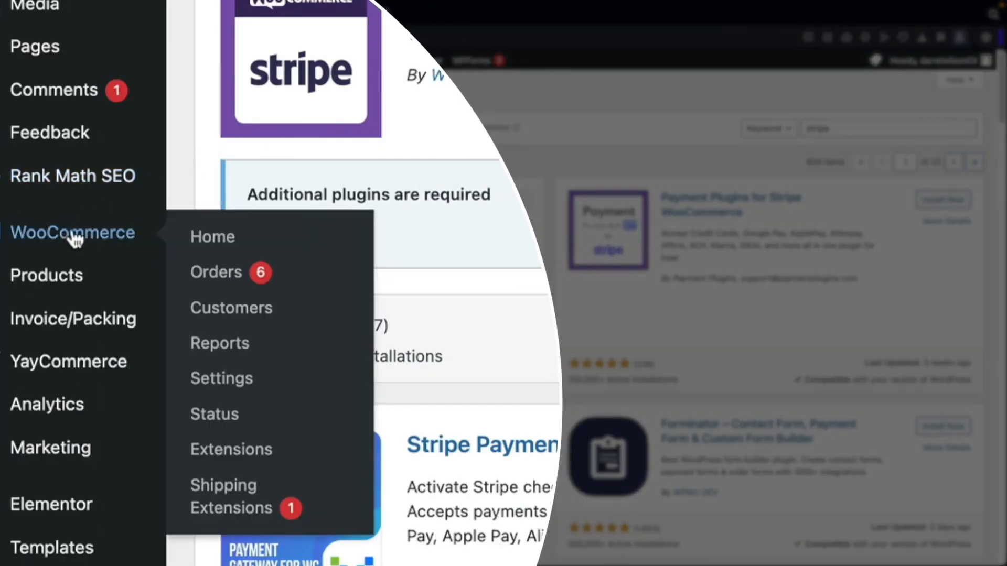
{"action": "left_click", "coordinate": [236, 386]}
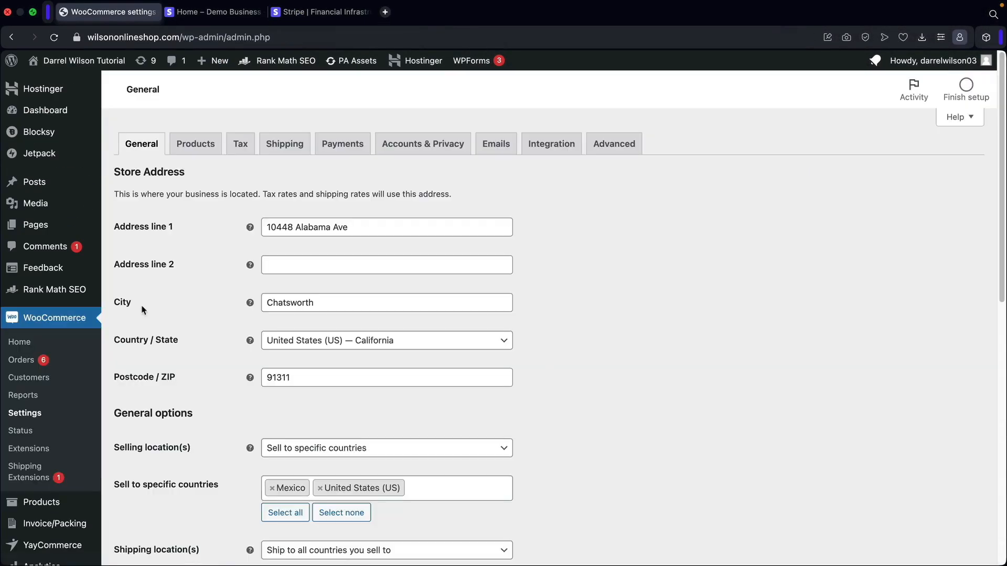
{"action": "left_click", "coordinate": [344, 145]}
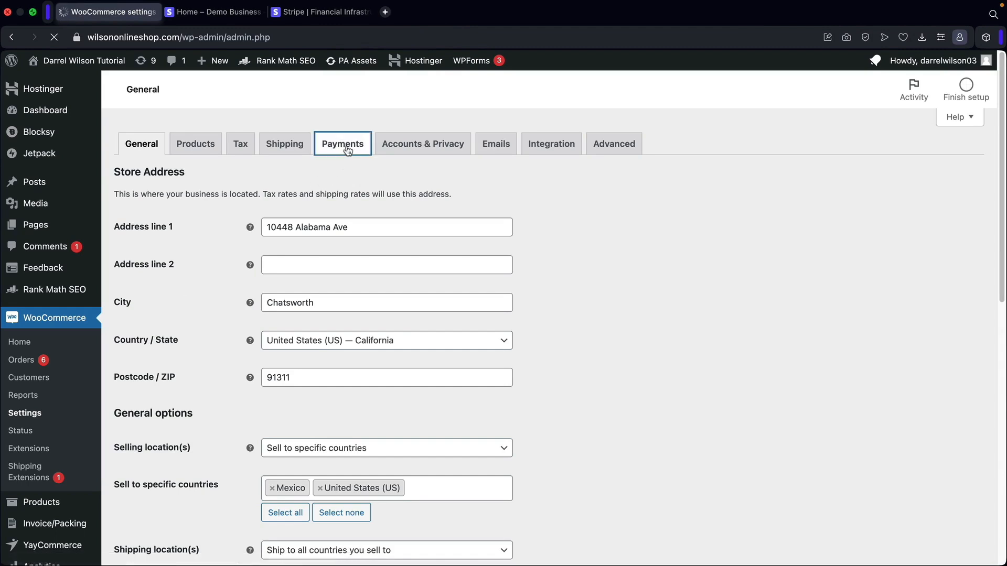
{"action": "scroll", "coordinate": [577, 173], "scroll_direction": "down", "scroll_amount": 5}
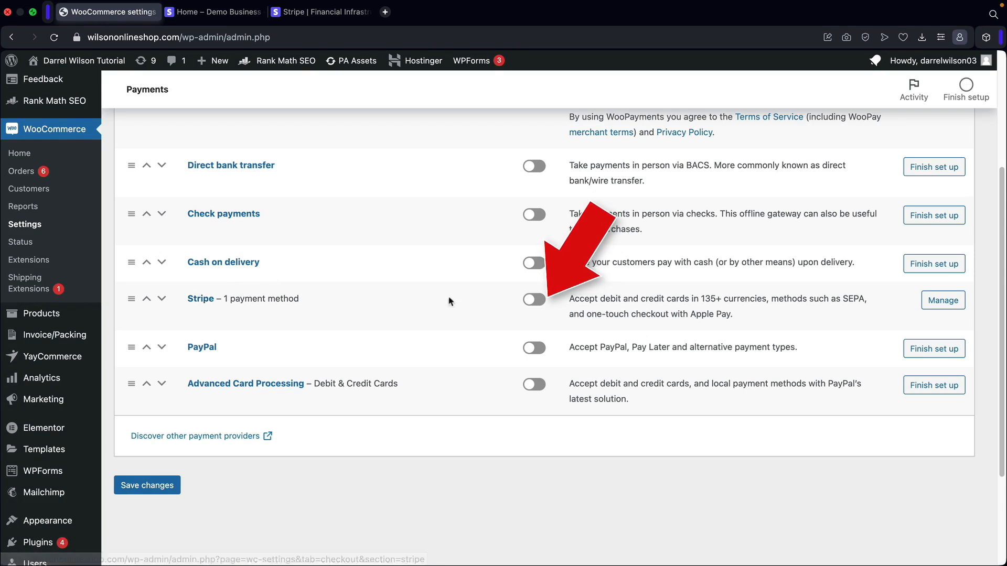
{"action": "left_click", "coordinate": [535, 302]}
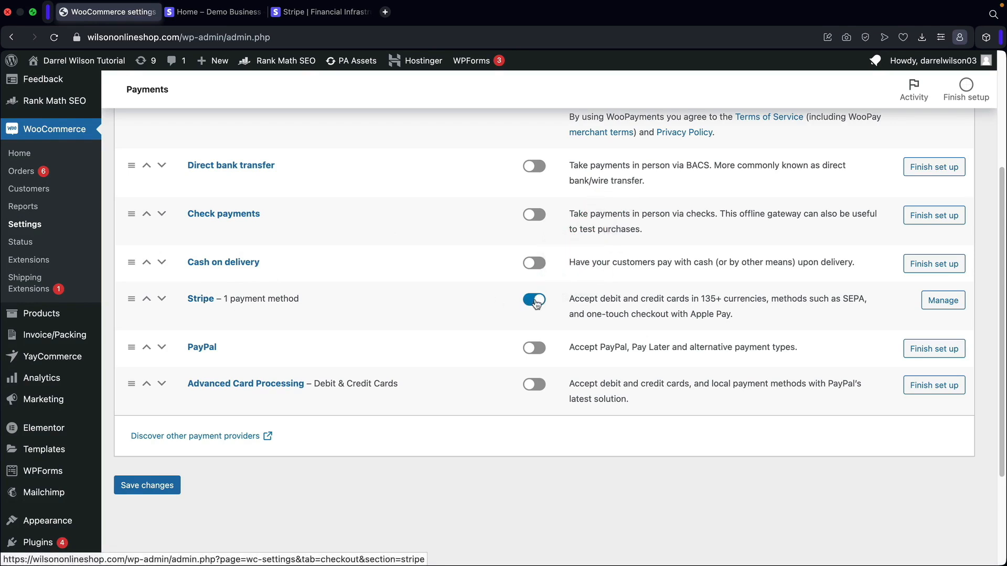
{"action": "left_click", "coordinate": [946, 303]}
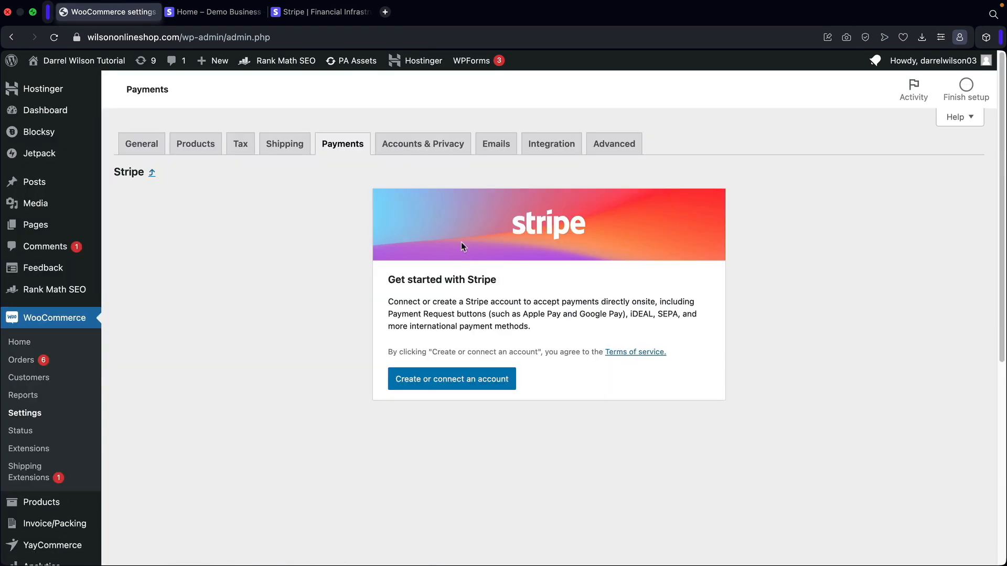
Switch to the Stripe website and start the account sign-up from its home page
{"action": "left_click", "coordinate": [329, 14]}
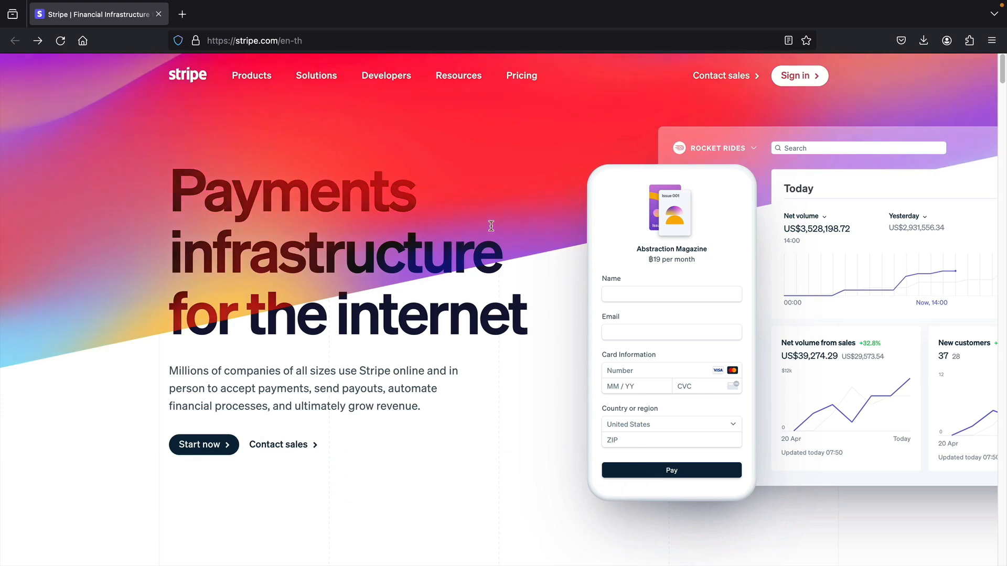
{"action": "left_click_drag", "start_coordinate": [492, 313], "coordinate": [447, 304]}
{"action": "left_click", "coordinate": [413, 292]}
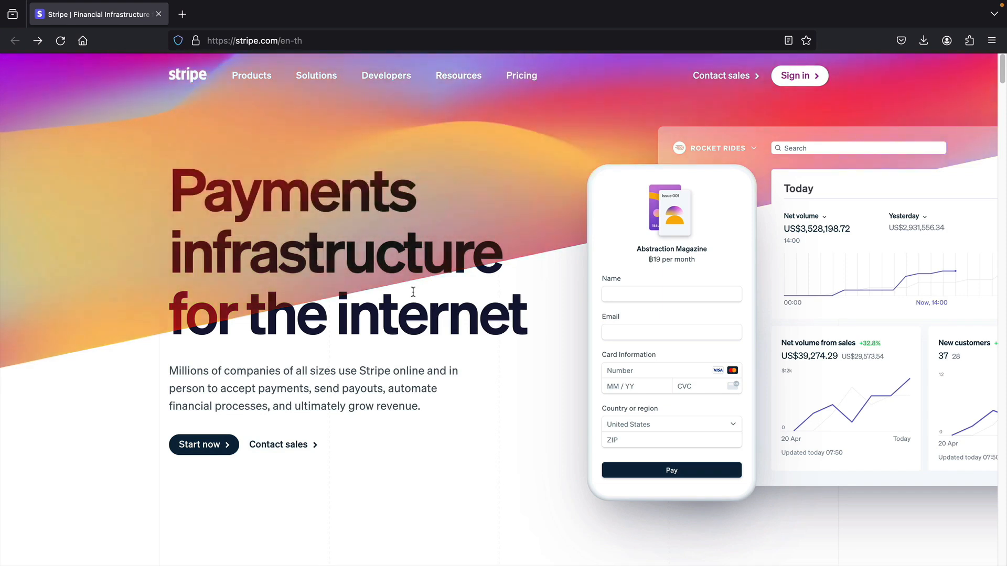
{"action": "left_click", "coordinate": [203, 450]}
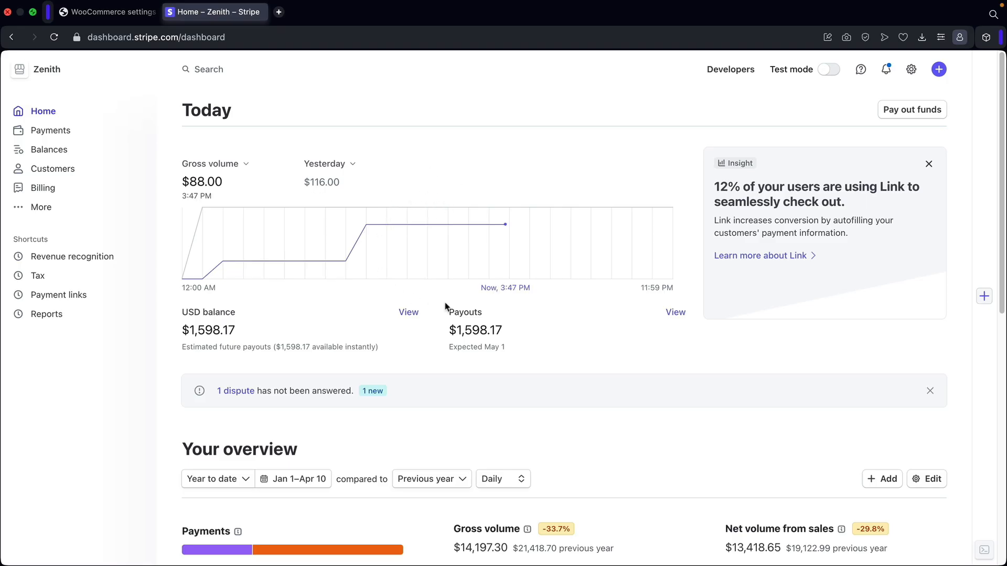
Examine the overview section of the Zenith account's Stripe dashboard
{"action": "scroll", "coordinate": [445, 304], "scroll_direction": "down", "scroll_amount": 5}
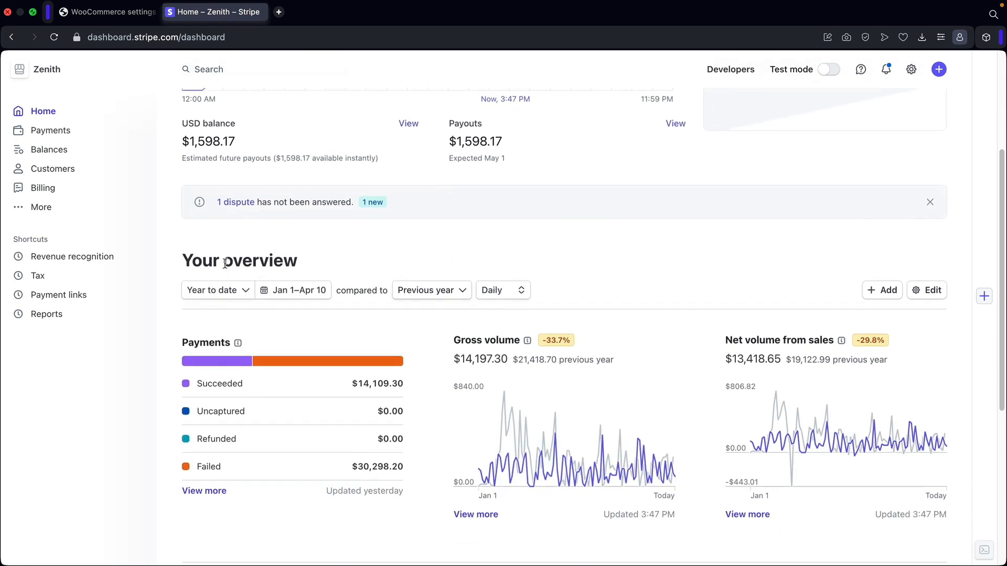
{"action": "left_click_drag", "start_coordinate": [193, 261], "coordinate": [302, 265]}
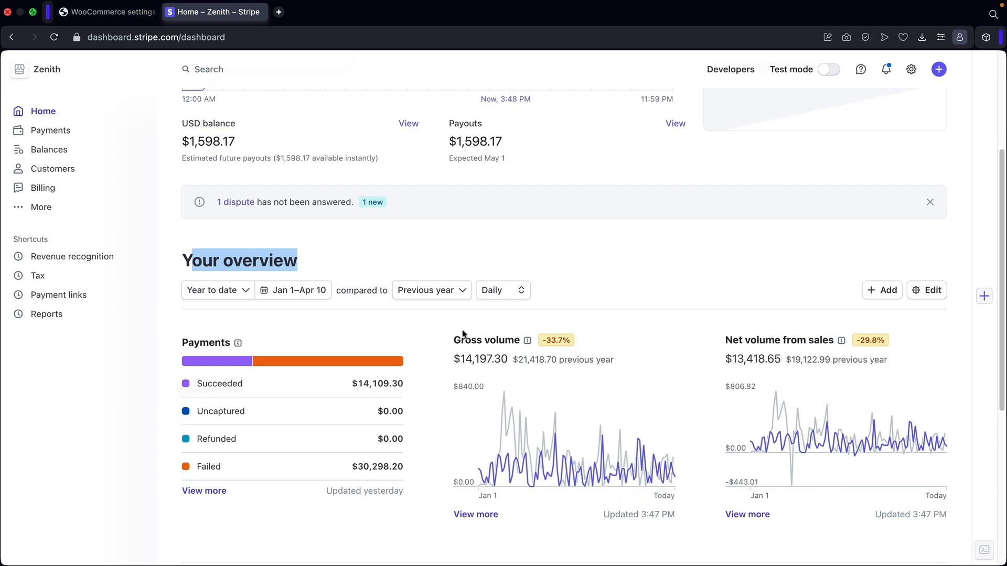
{"action": "scroll", "coordinate": [505, 304], "scroll_direction": "up", "scroll_amount": 3}
{"action": "scroll", "coordinate": [524, 304], "scroll_direction": "up", "scroll_amount": 1}
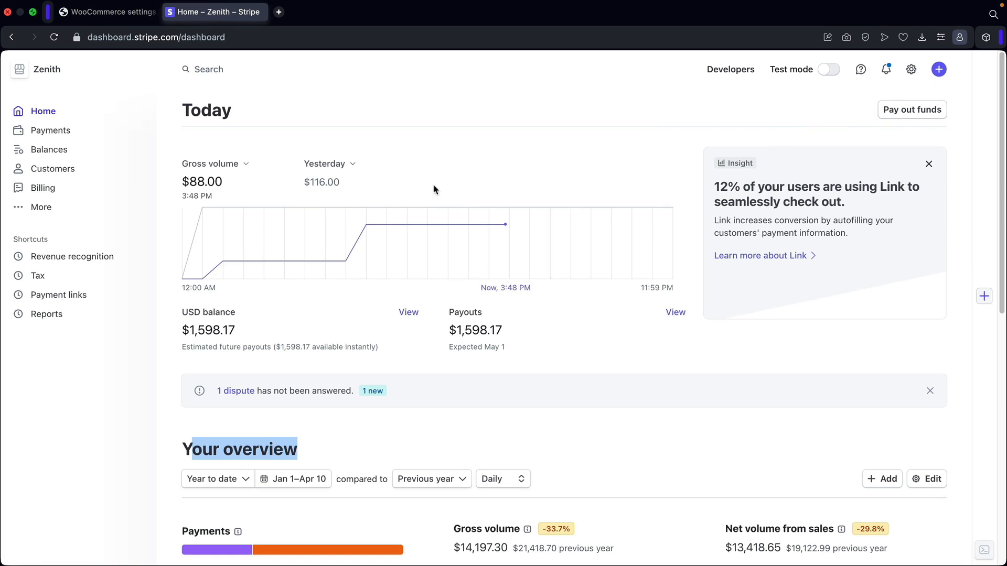
Switch the Stripe dashboard to the Demo Business account and turn on test mode
{"action": "left_click", "coordinate": [50, 77]}
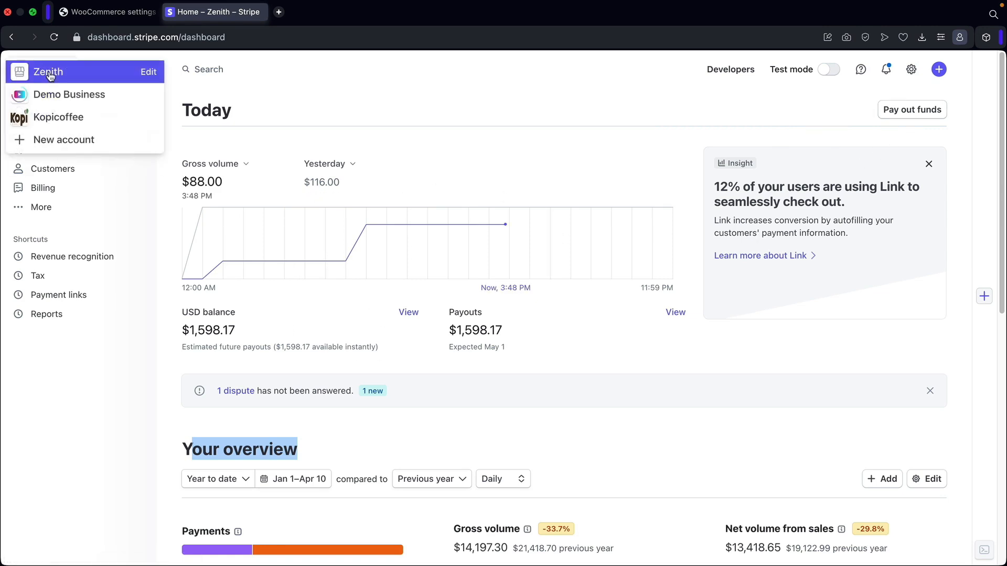
{"action": "left_click", "coordinate": [58, 99]}
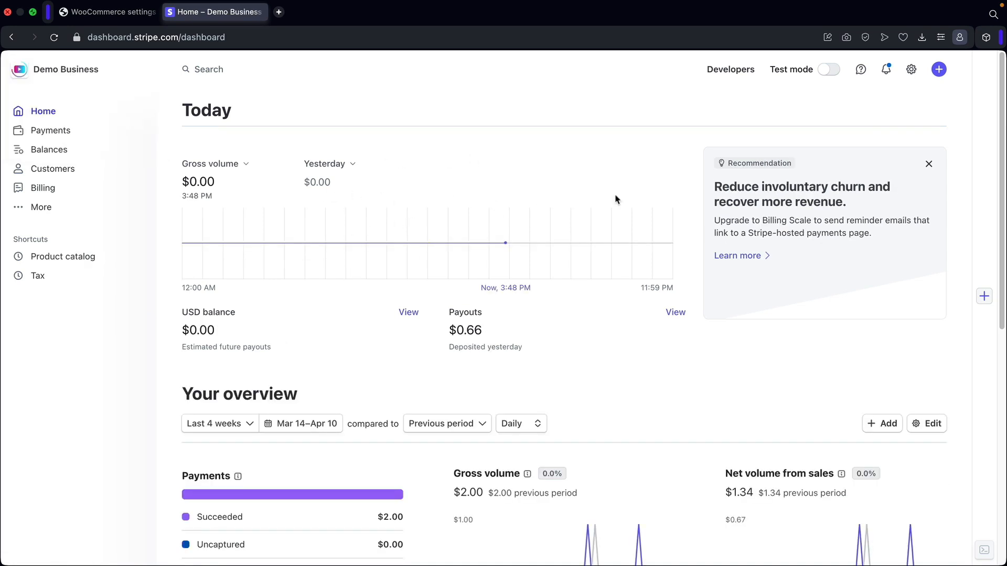
{"action": "left_click", "coordinate": [829, 72]}
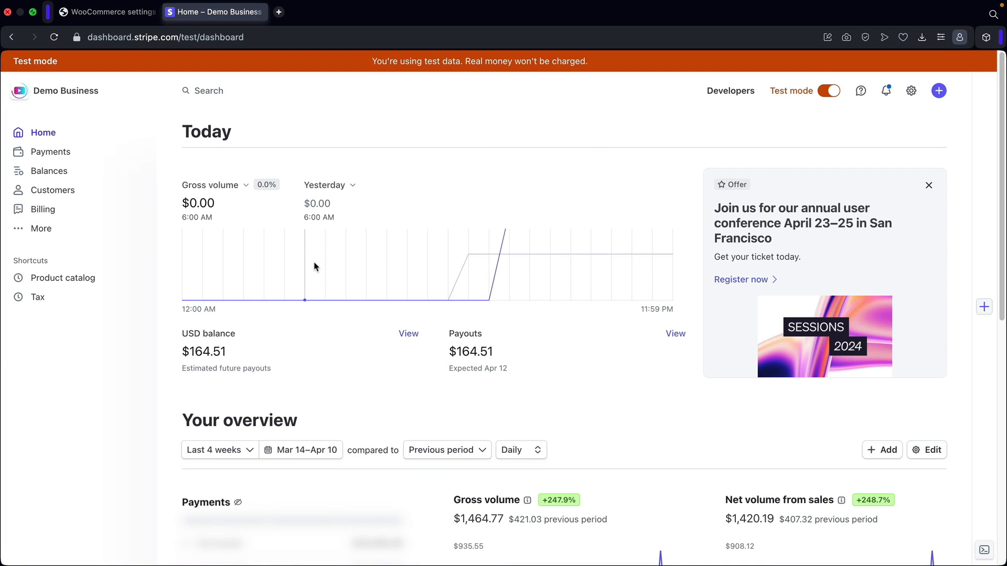
{"action": "left_click", "coordinate": [112, 17]}
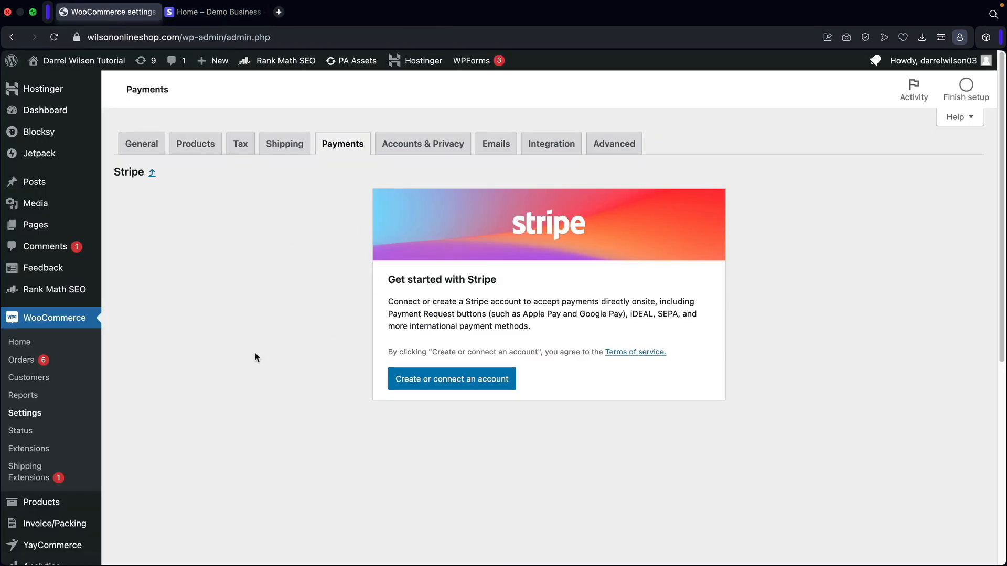
{"action": "left_click", "coordinate": [256, 12]}
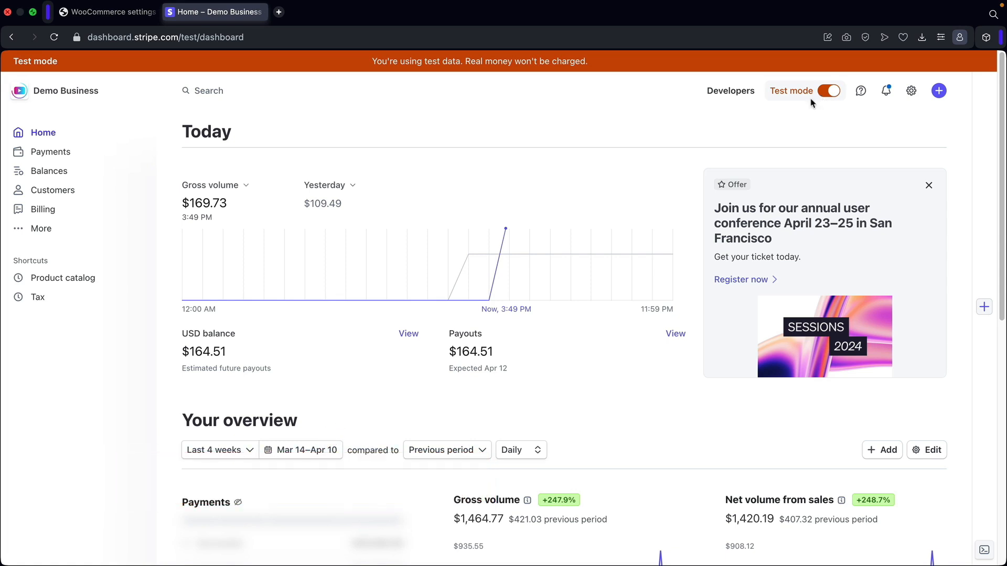
{"action": "left_click", "coordinate": [111, 14]}
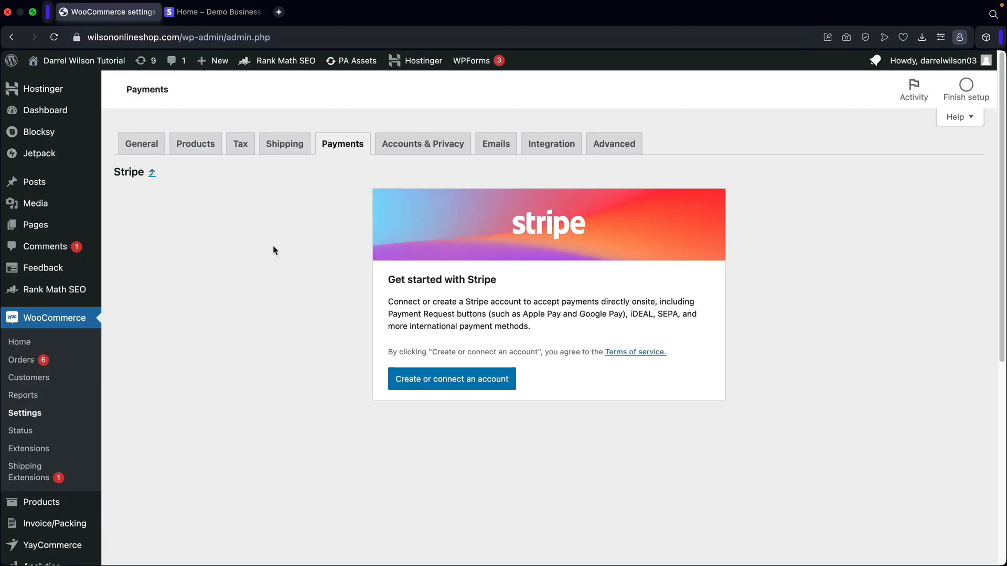
{"action": "left_click", "coordinate": [213, 12]}
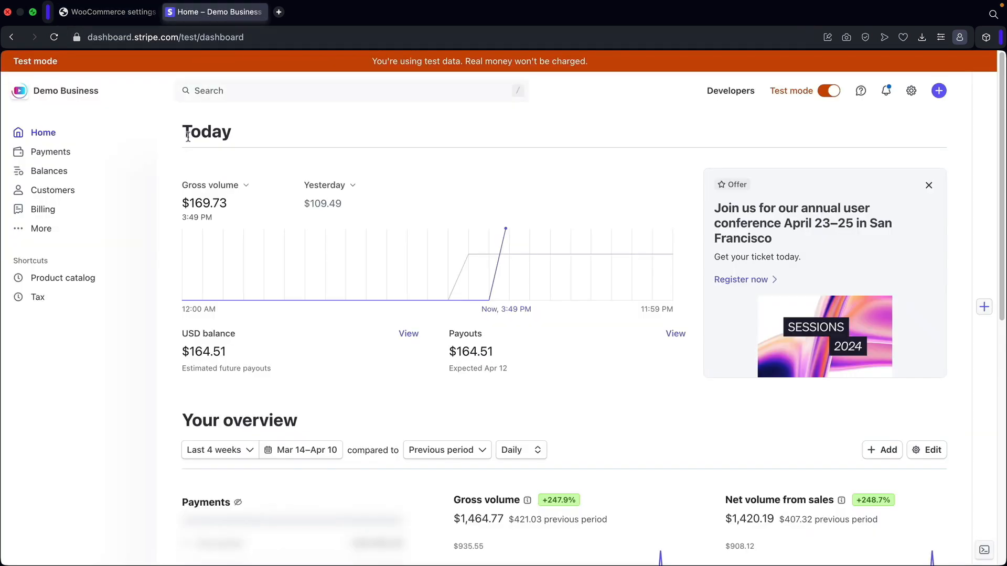
{"action": "left_click", "coordinate": [108, 15]}
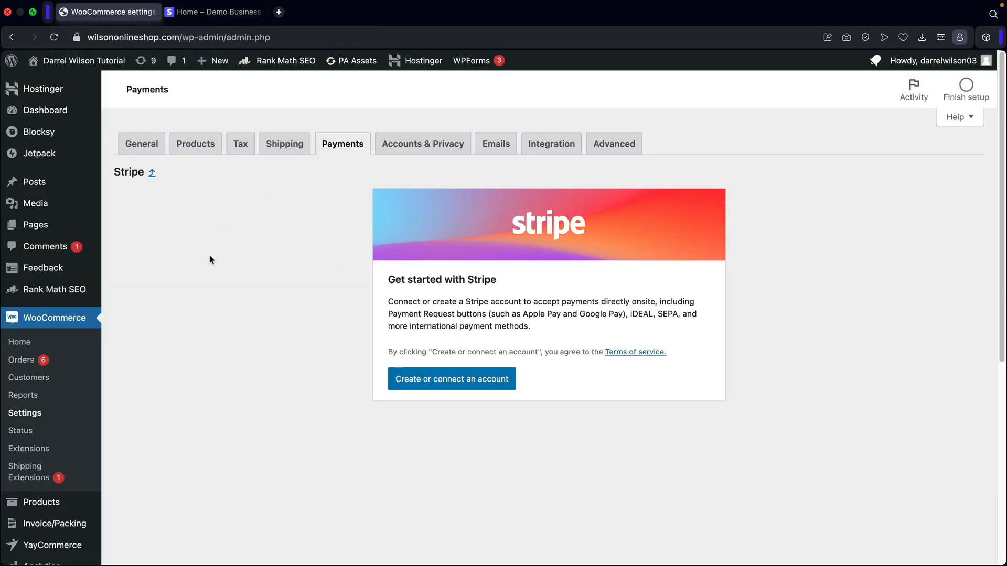
{"action": "left_click", "coordinate": [195, 16]}
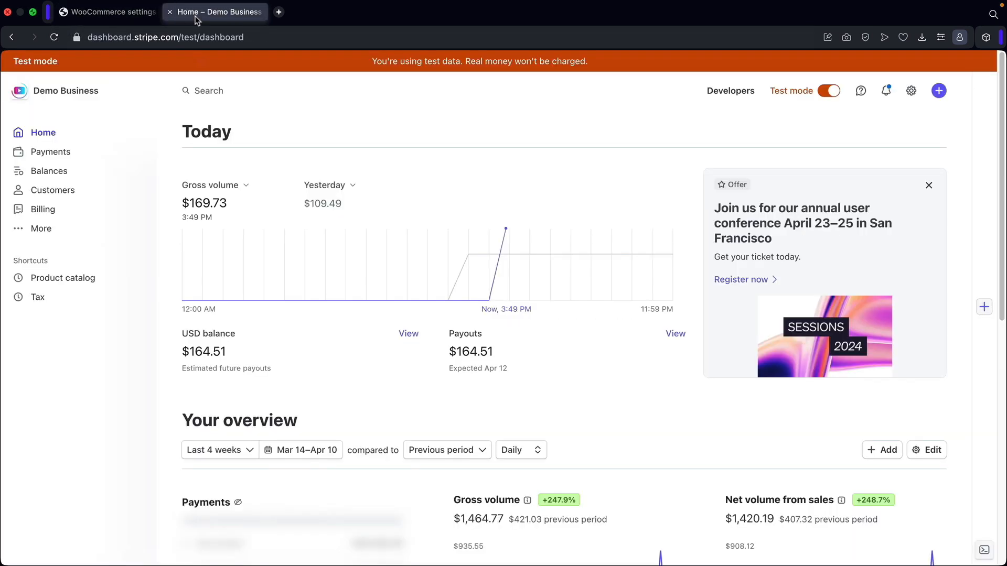
Return to WooCommerce's Stripe setup page, connect the Demo Business Stripe account to the store and look over its Stripe settings
{"action": "left_click", "coordinate": [105, 16]}
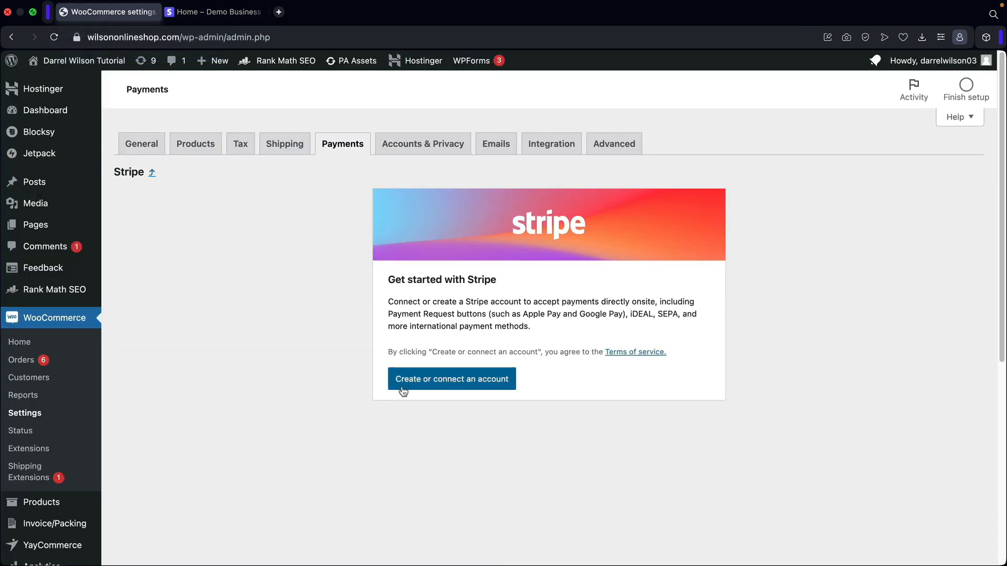
{"action": "left_click", "coordinate": [443, 385]}
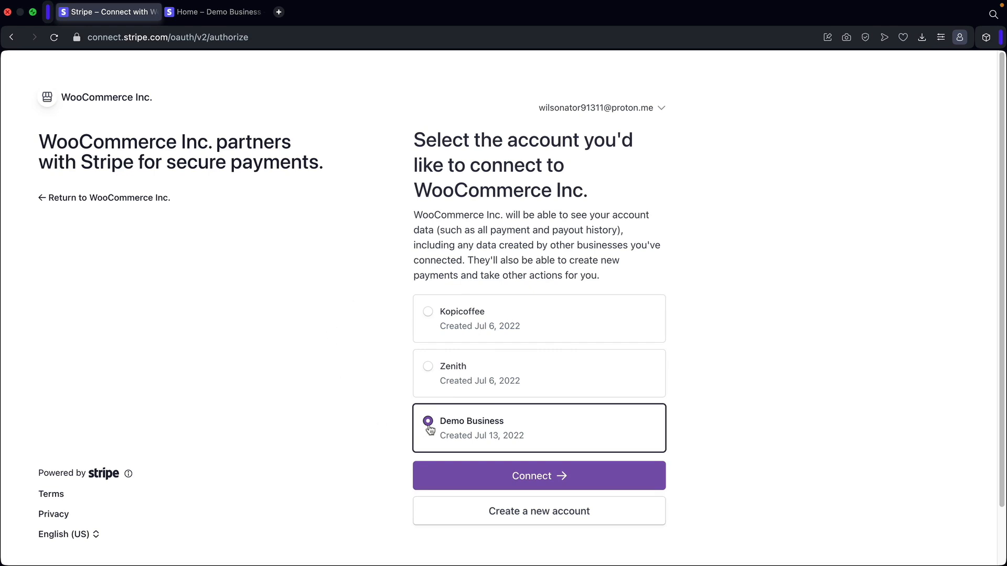
{"action": "left_click", "coordinate": [538, 479]}
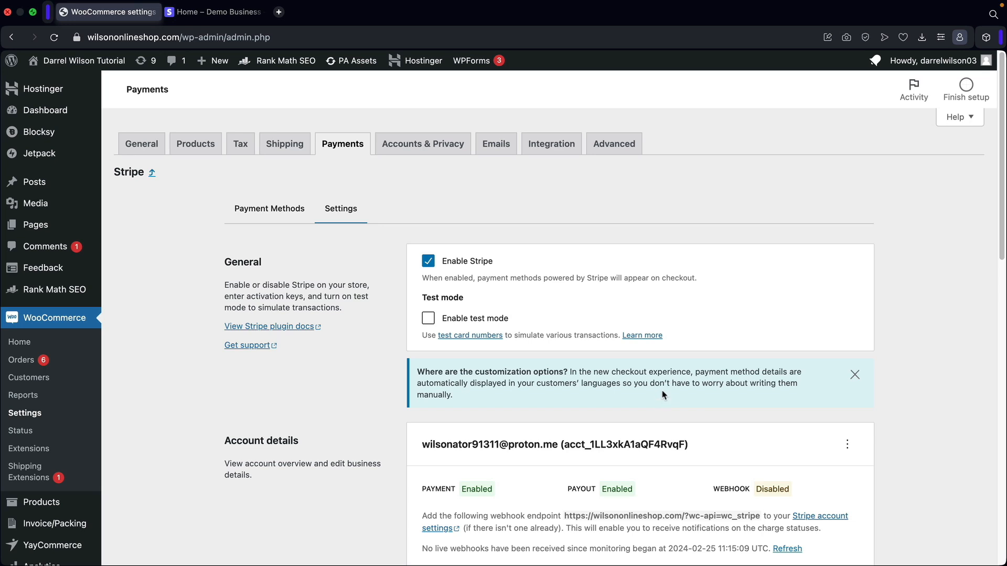
{"action": "scroll", "coordinate": [662, 390], "scroll_direction": "down", "scroll_amount": 5}
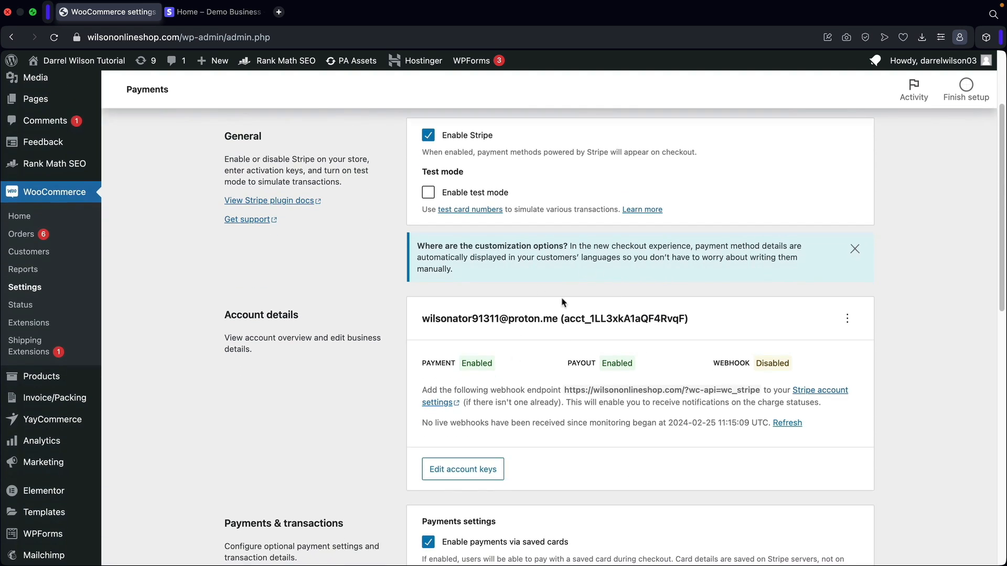
{"action": "scroll", "coordinate": [485, 316], "scroll_direction": "up", "scroll_amount": 2}
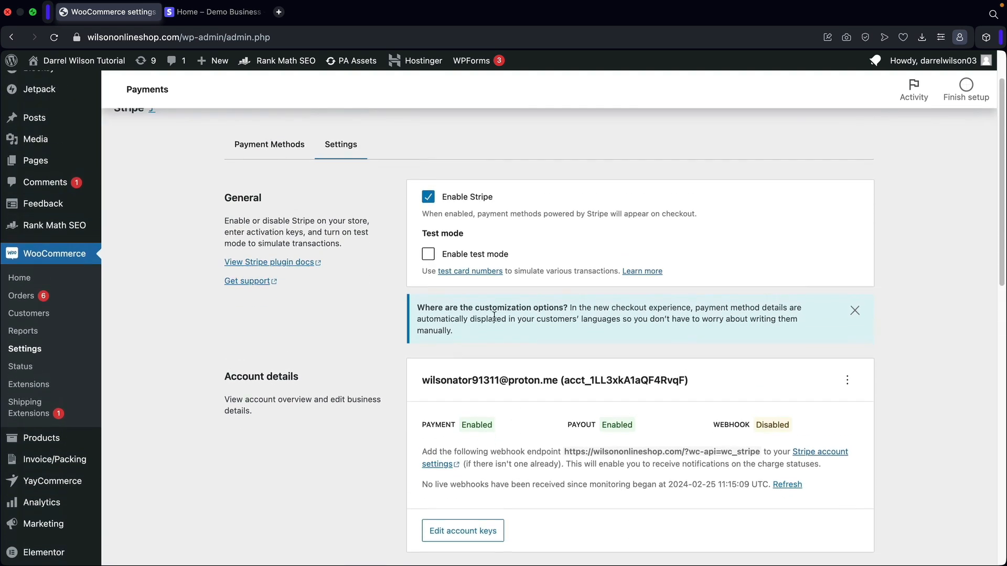
Enable test mode in the store's Stripe settings and check that the Stripe dashboard is also in test mode
{"action": "left_click", "coordinate": [429, 257]}
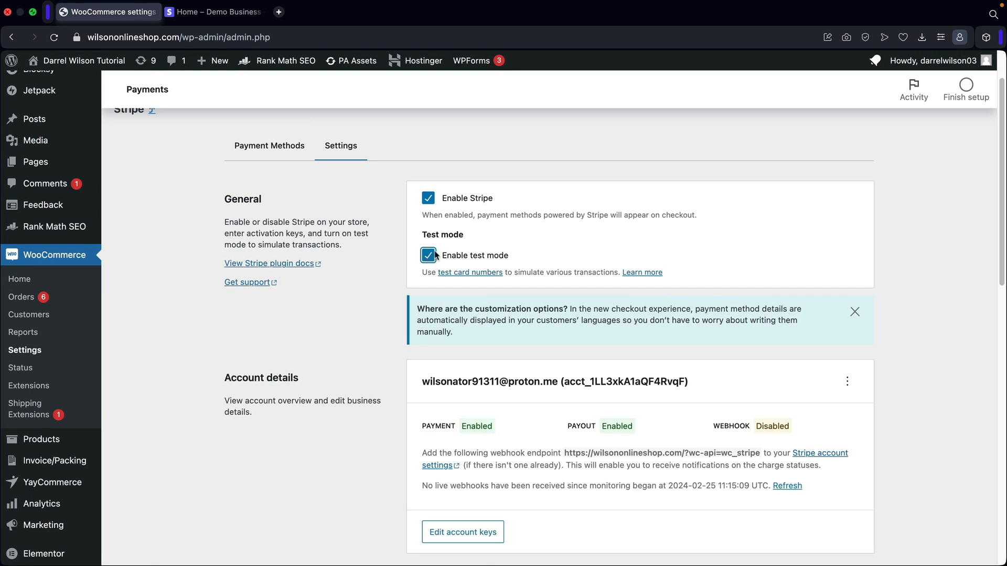
{"action": "left_click", "coordinate": [222, 16]}
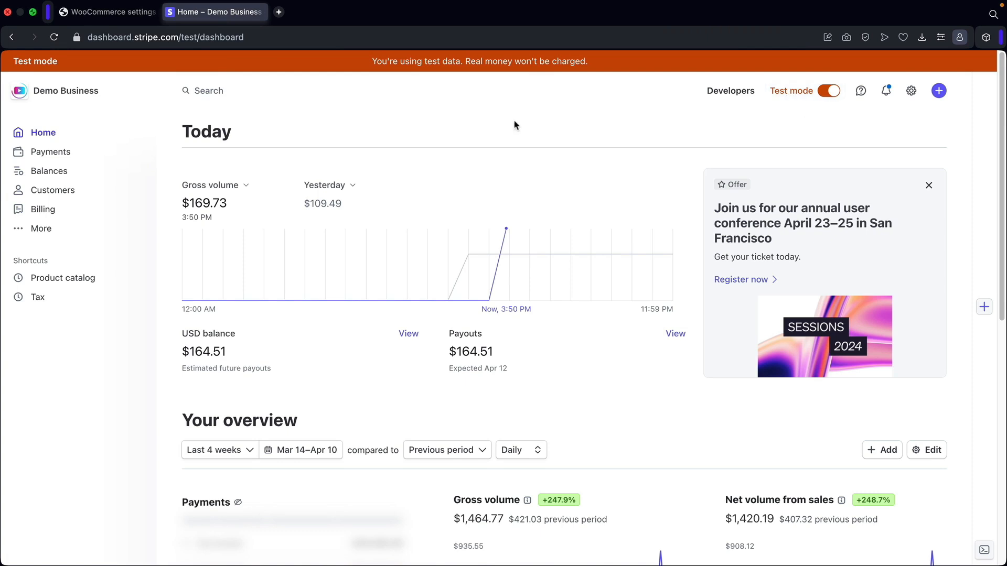
{"action": "left_click", "coordinate": [113, 12]}
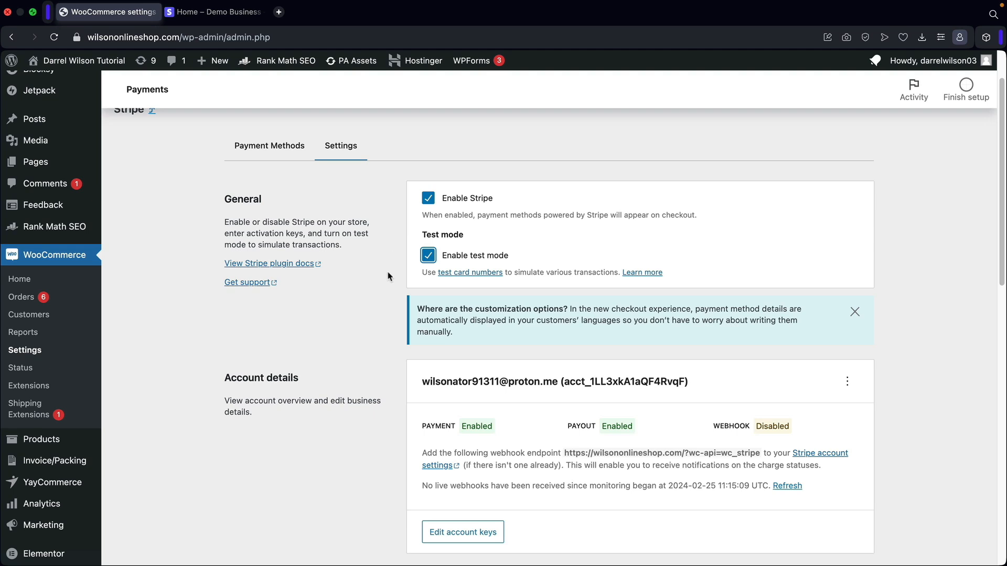
Read the payment, payout and webhook details of the connected account and copy the webhook endpoint URL
{"action": "scroll", "coordinate": [388, 272], "scroll_direction": "down", "scroll_amount": 5}
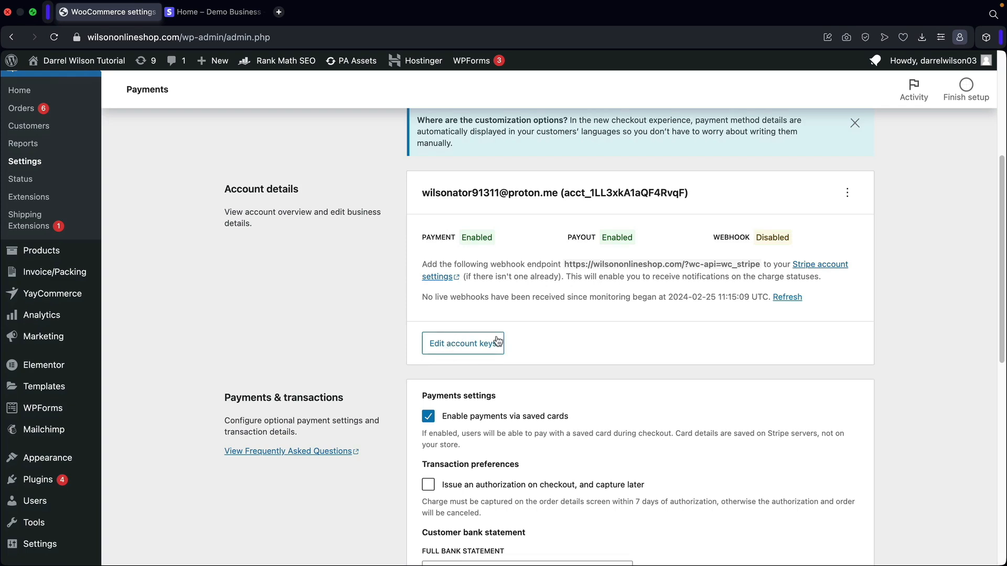
{"action": "left_click_drag", "start_coordinate": [565, 275], "coordinate": [830, 284]}
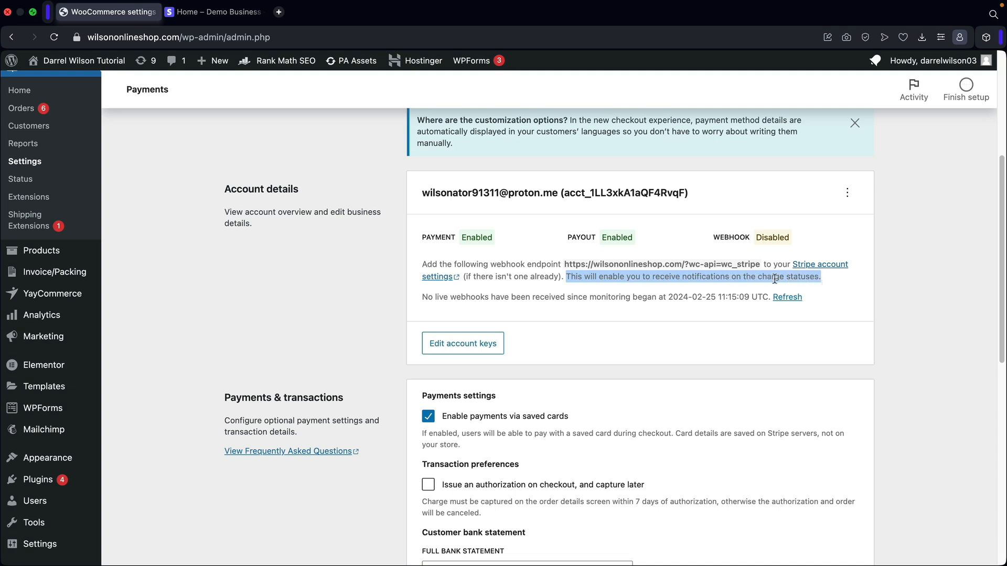
{"action": "left_click_drag", "start_coordinate": [429, 235], "coordinate": [443, 238]}
{"action": "left_click_drag", "start_coordinate": [567, 237], "coordinate": [586, 239]}
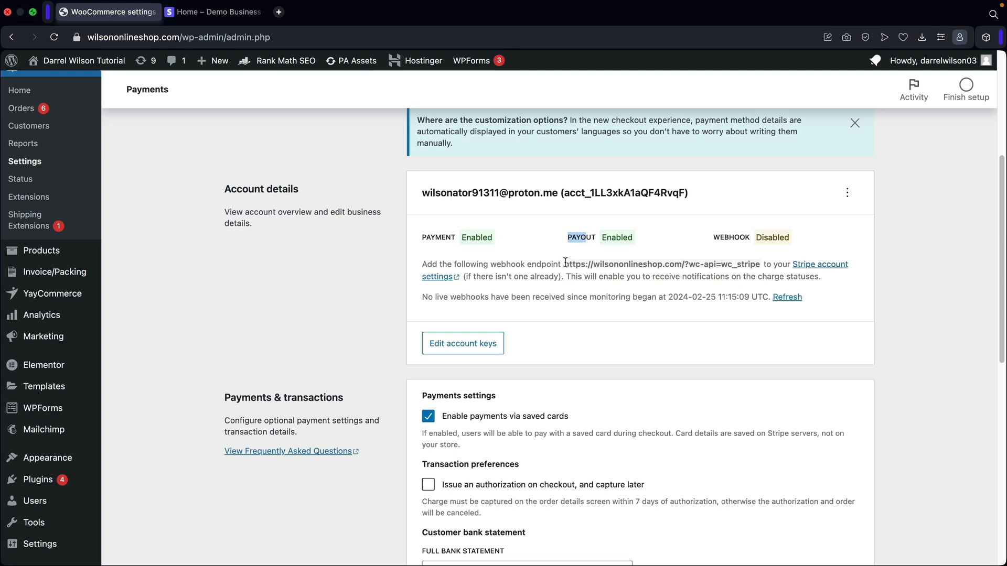
{"action": "left_click_drag", "start_coordinate": [565, 264], "coordinate": [758, 266]}
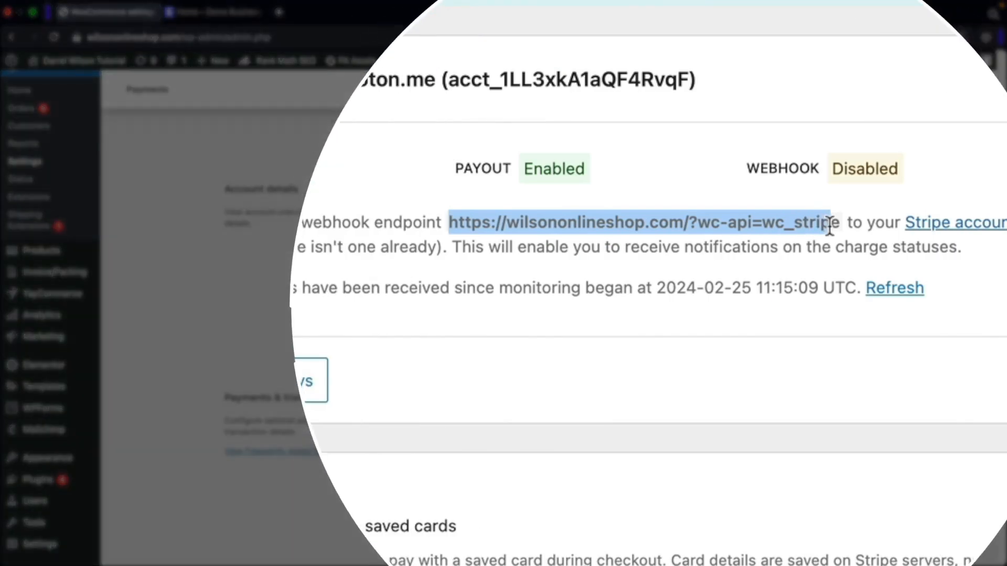
{"action": "right_click", "coordinate": [768, 226]}
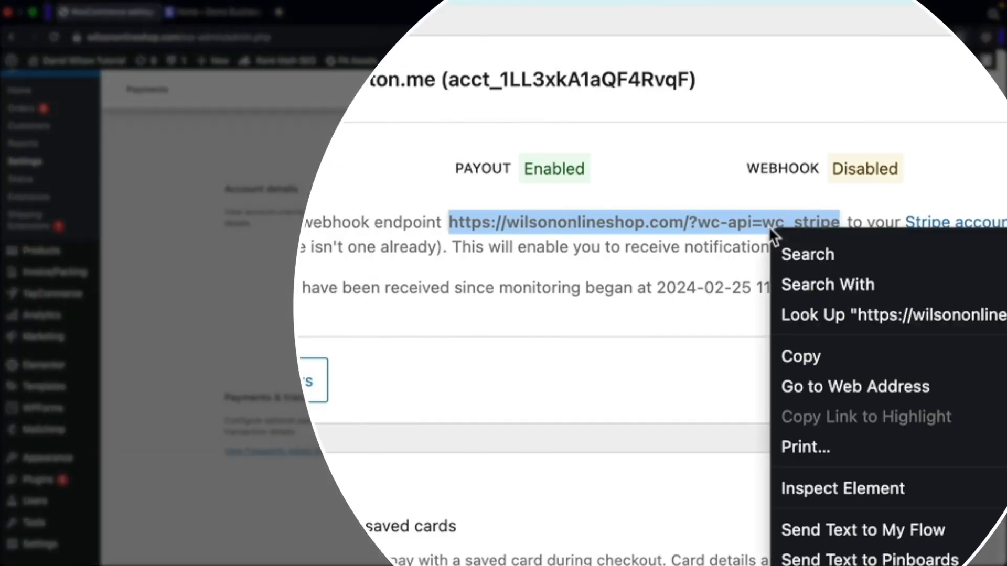
{"action": "left_click", "coordinate": [821, 357]}
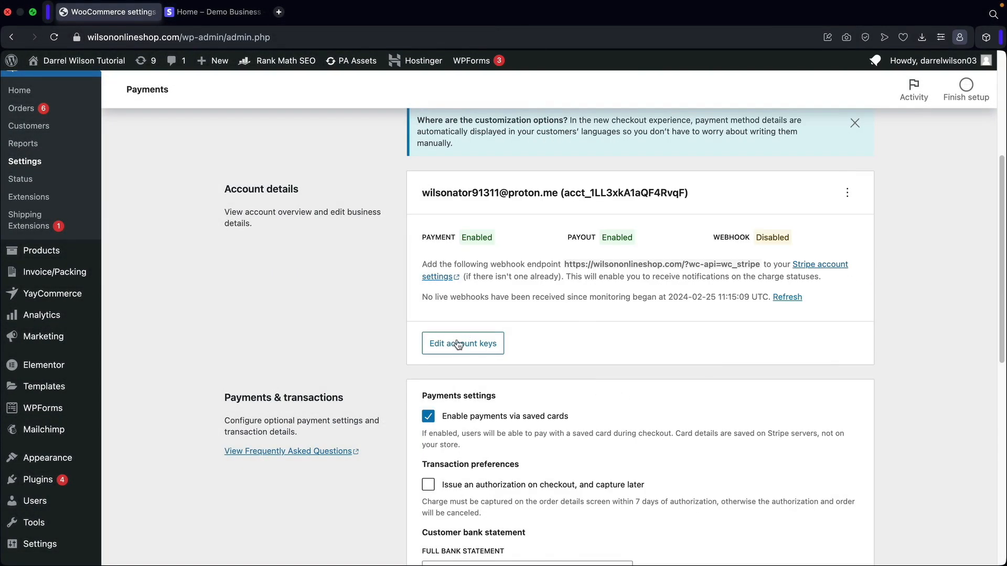
Open the account keys for editing, copy the publishable key from Stripe's developer API keys and paste it as WooCommerce's test publishable key
{"action": "left_click", "coordinate": [456, 346]}
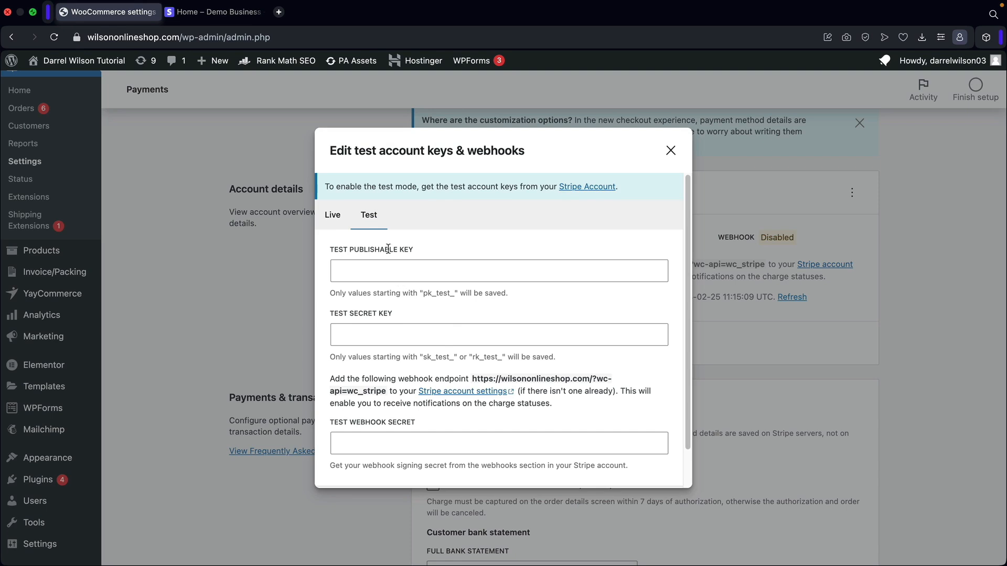
{"action": "left_click", "coordinate": [222, 16]}
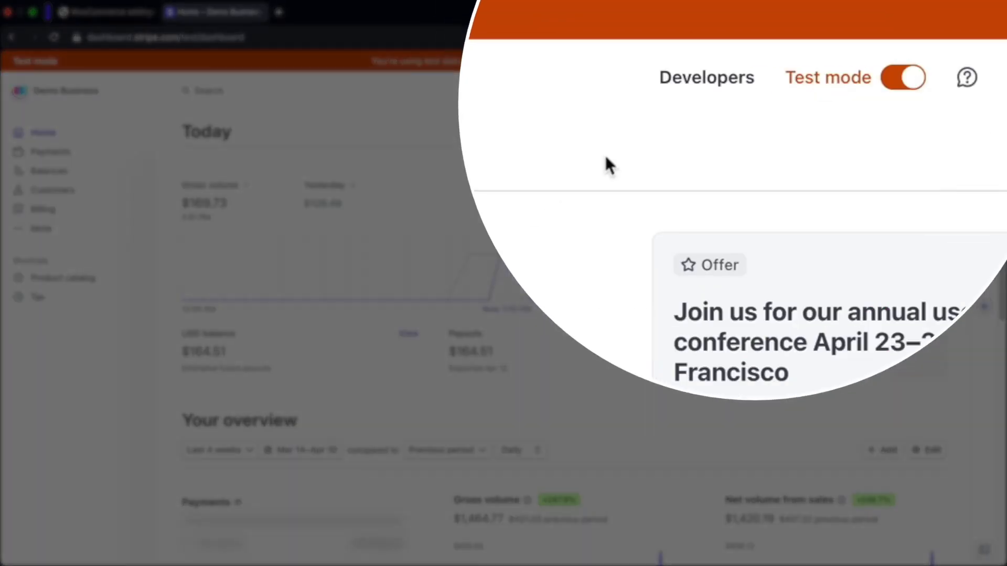
{"action": "left_click", "coordinate": [731, 92]}
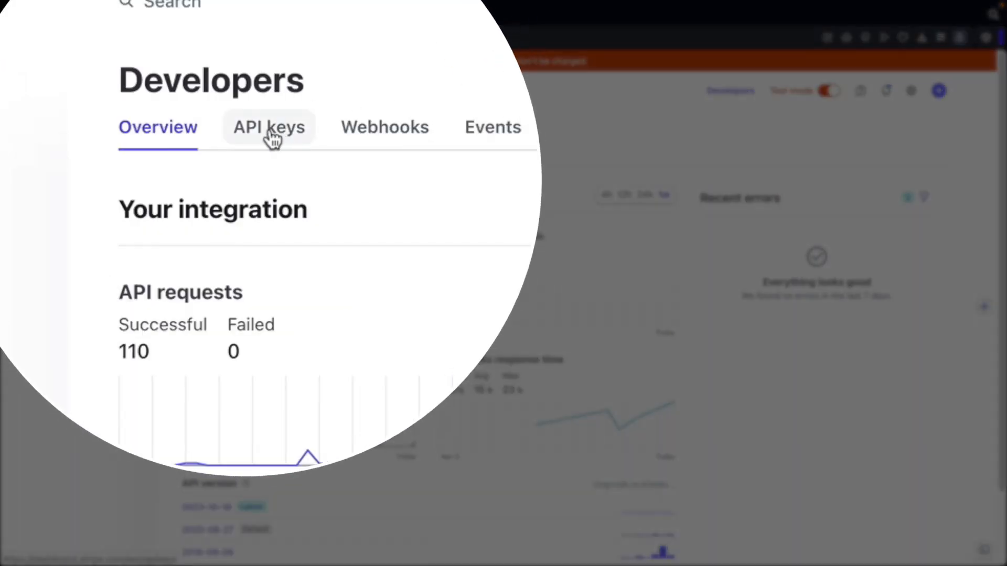
{"action": "left_click", "coordinate": [275, 131]}
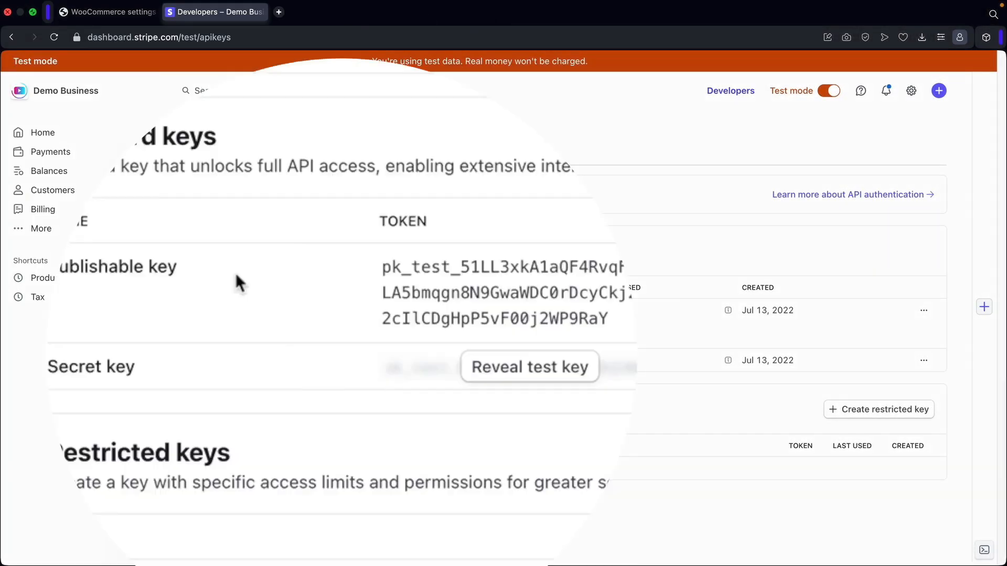
{"action": "left_click_drag", "start_coordinate": [200, 311], "coordinate": [262, 319]}
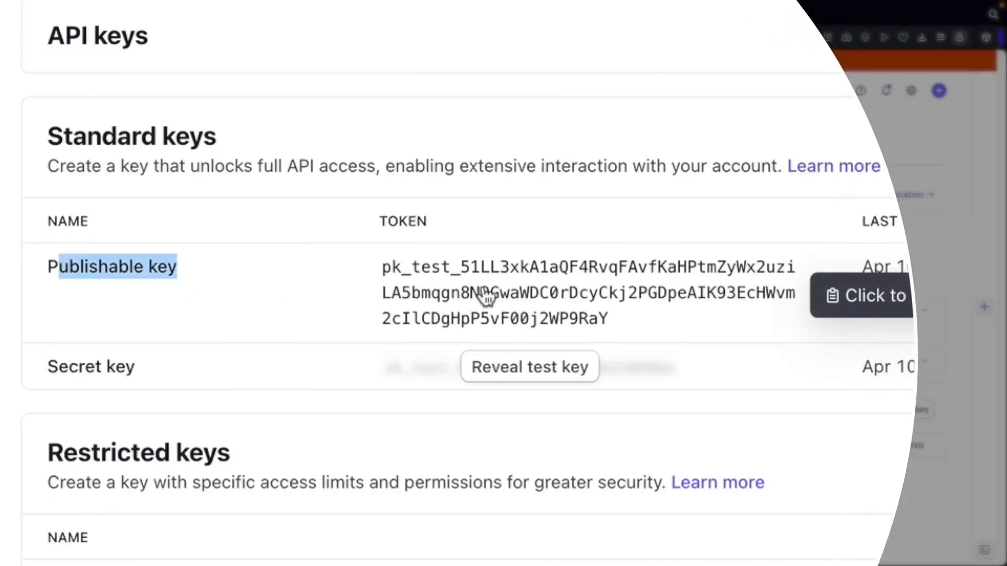
{"action": "left_click", "coordinate": [481, 304]}
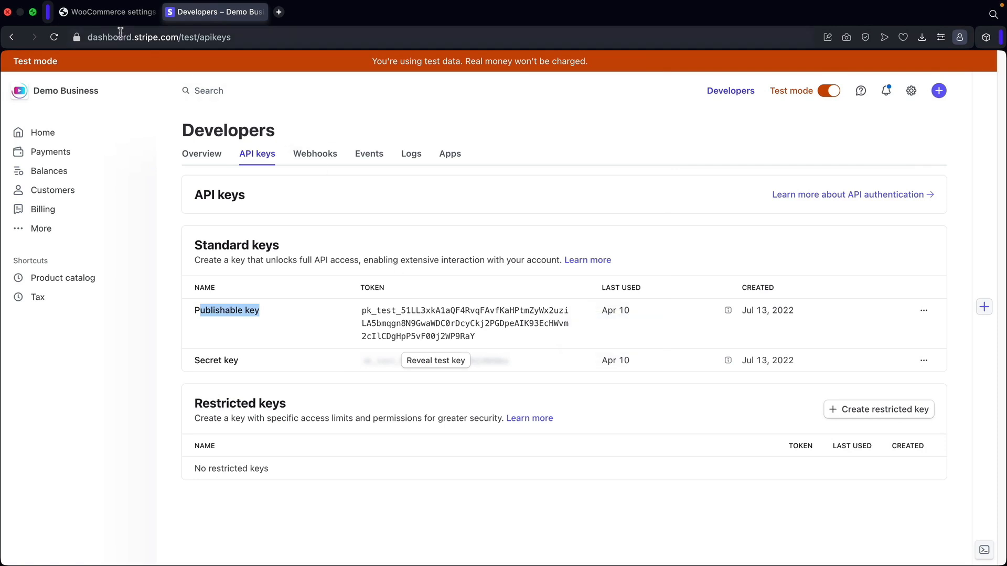
{"action": "left_click", "coordinate": [116, 13]}
{"action": "left_click", "coordinate": [349, 270]}
{"action": "right_click", "coordinate": [349, 270]}
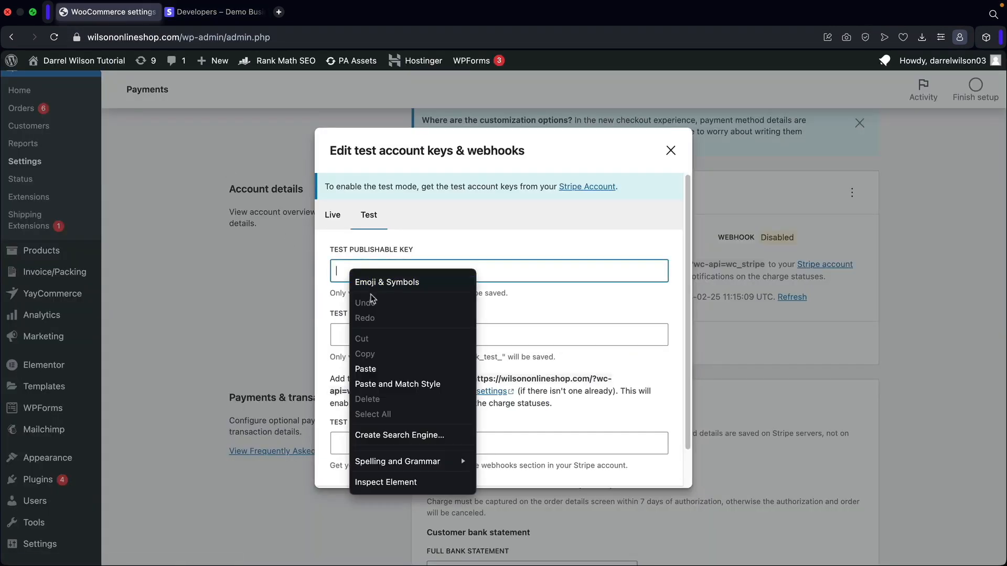
{"action": "left_click", "coordinate": [365, 369]}
Reveal and copy the test secret key in the Stripe dashboard and paste it as the test secret key in WooCommerce
{"action": "left_click", "coordinate": [366, 333]}
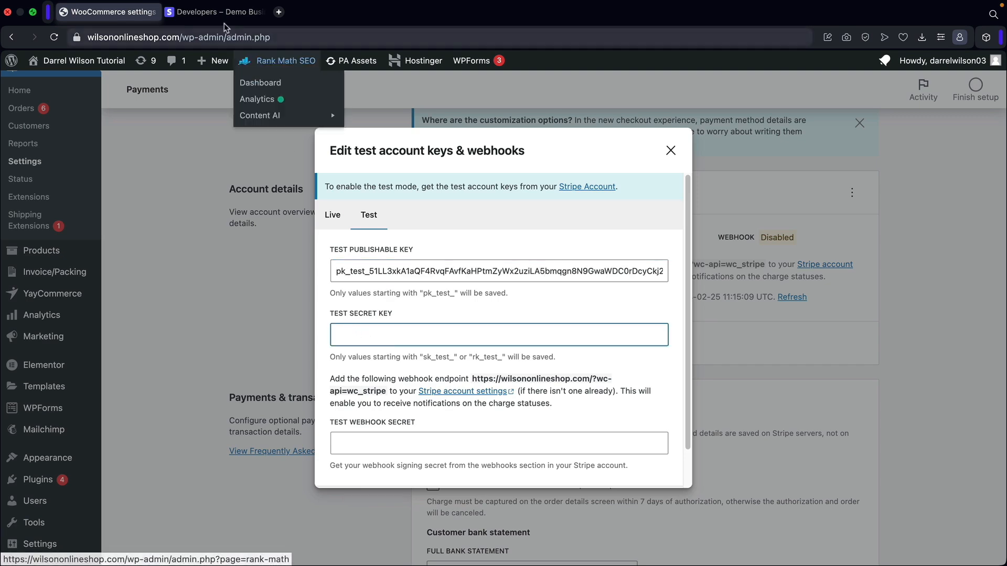
{"action": "left_click", "coordinate": [215, 11]}
{"action": "left_click", "coordinate": [443, 369]}
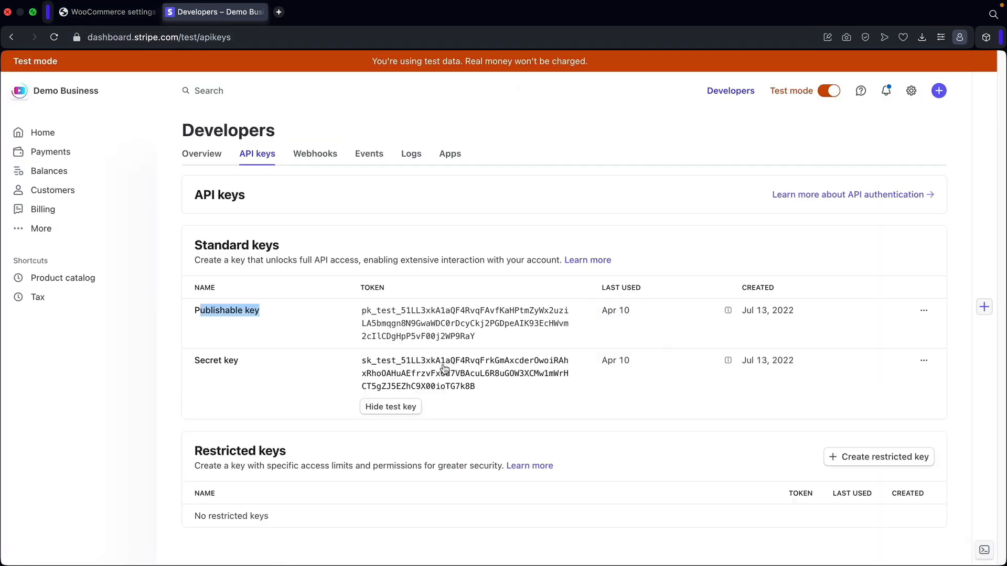
{"action": "left_click", "coordinate": [435, 371]}
{"action": "left_click", "coordinate": [118, 11]}
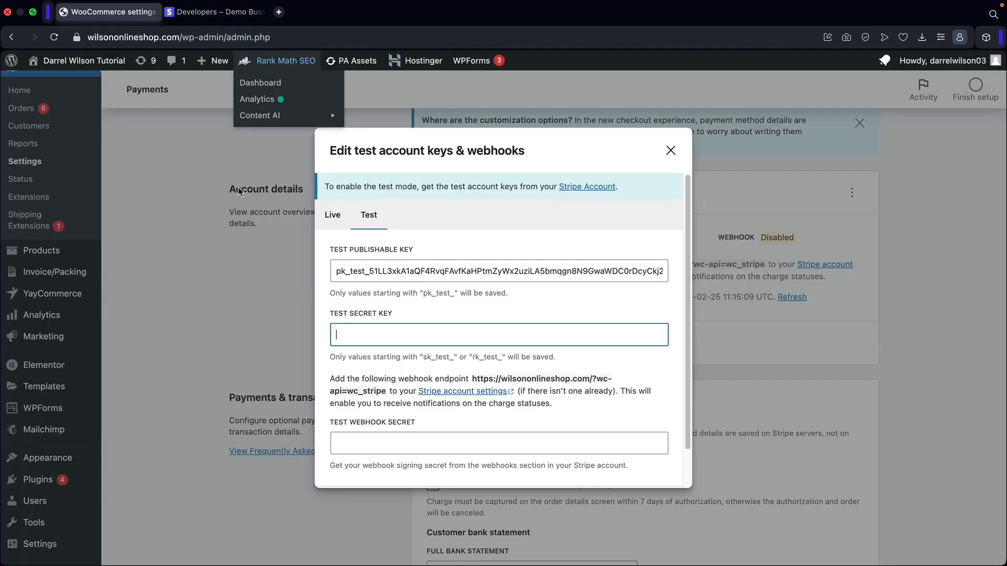
{"action": "right_click", "coordinate": [350, 333]}
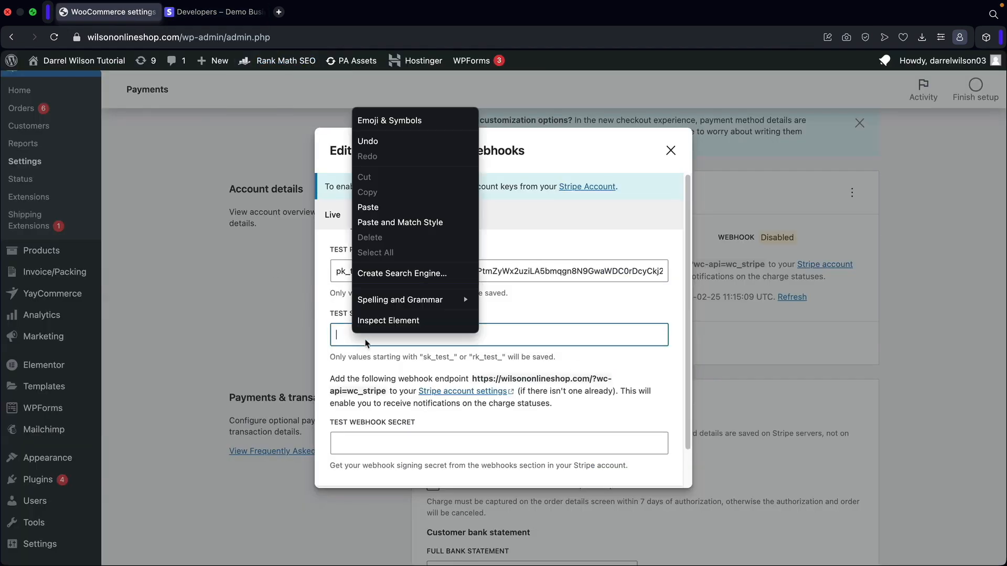
{"action": "left_click", "coordinate": [368, 207]}
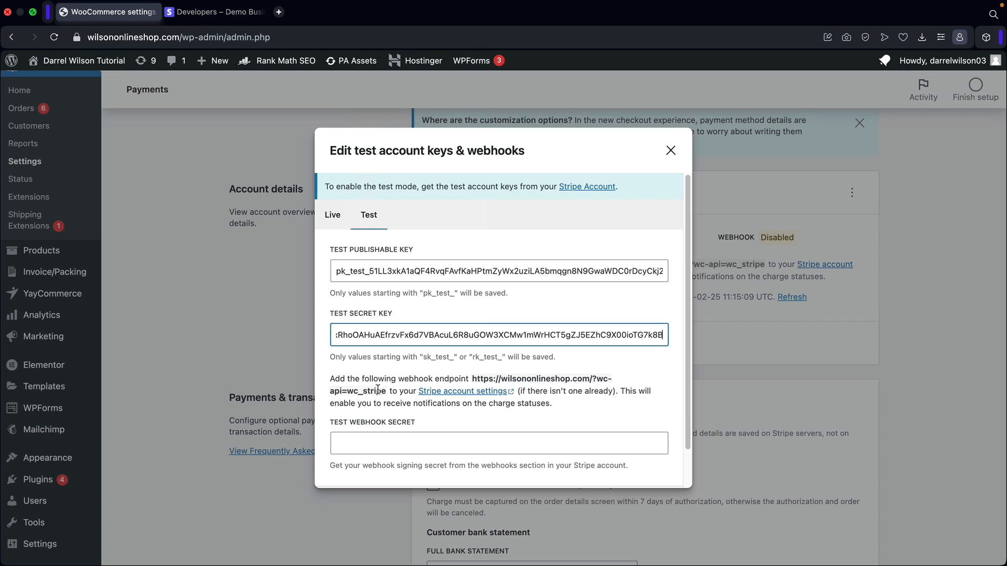
Copy the webhook endpoint URL given beneath the test secret key
{"action": "left_click_drag", "start_coordinate": [385, 390], "coordinate": [473, 376]}
{"action": "left_click_drag", "start_coordinate": [386, 391], "coordinate": [476, 376]}
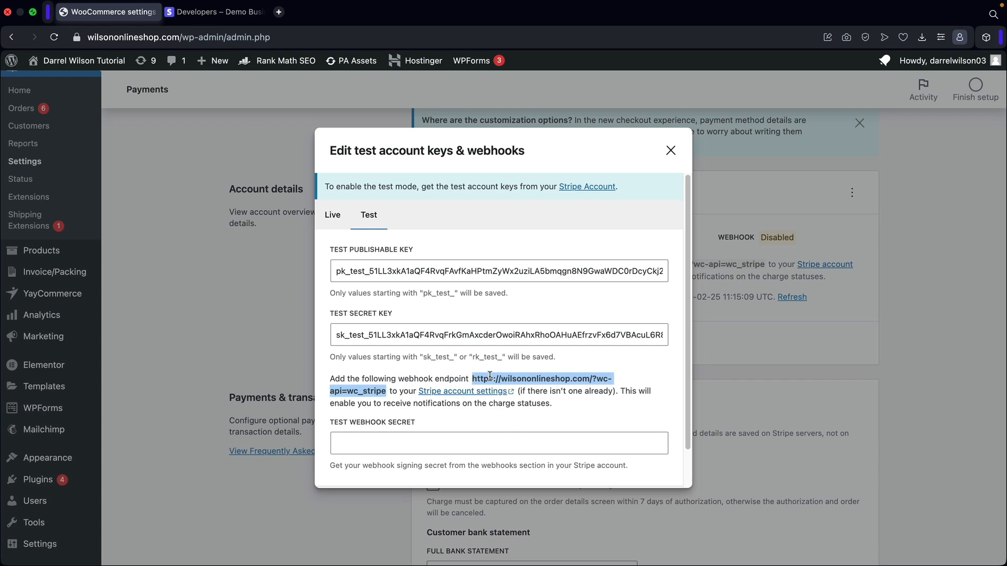
{"action": "right_click", "coordinate": [539, 377]}
{"action": "left_click", "coordinate": [549, 262]}
{"action": "left_click", "coordinate": [218, 13]}
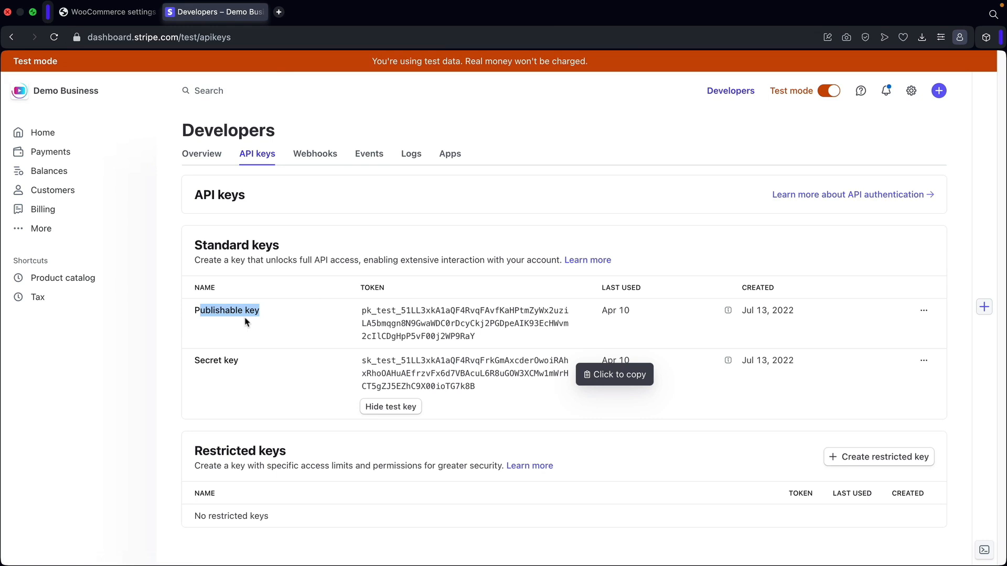
{"action": "left_click", "coordinate": [311, 157]}
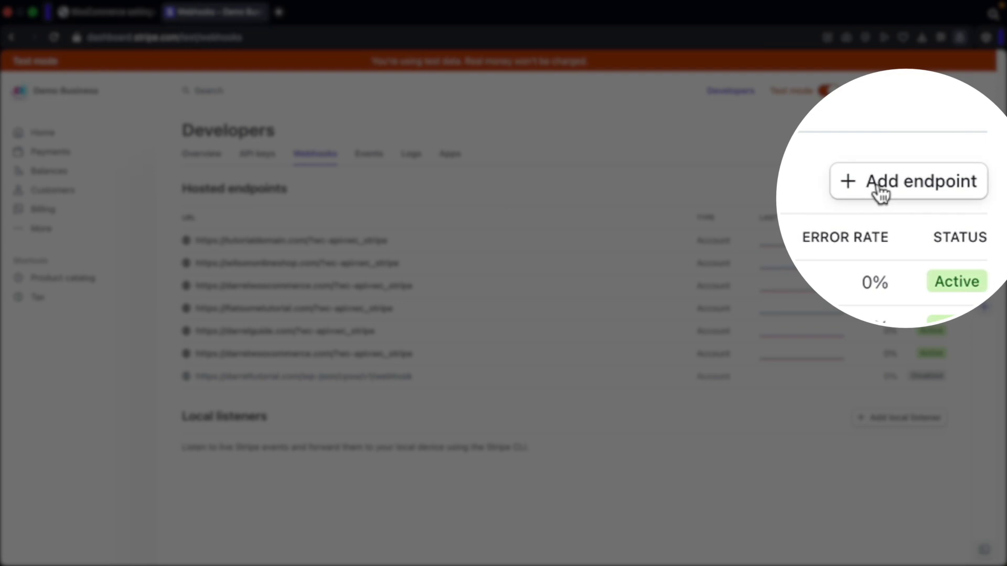
{"action": "left_click", "coordinate": [892, 190]}
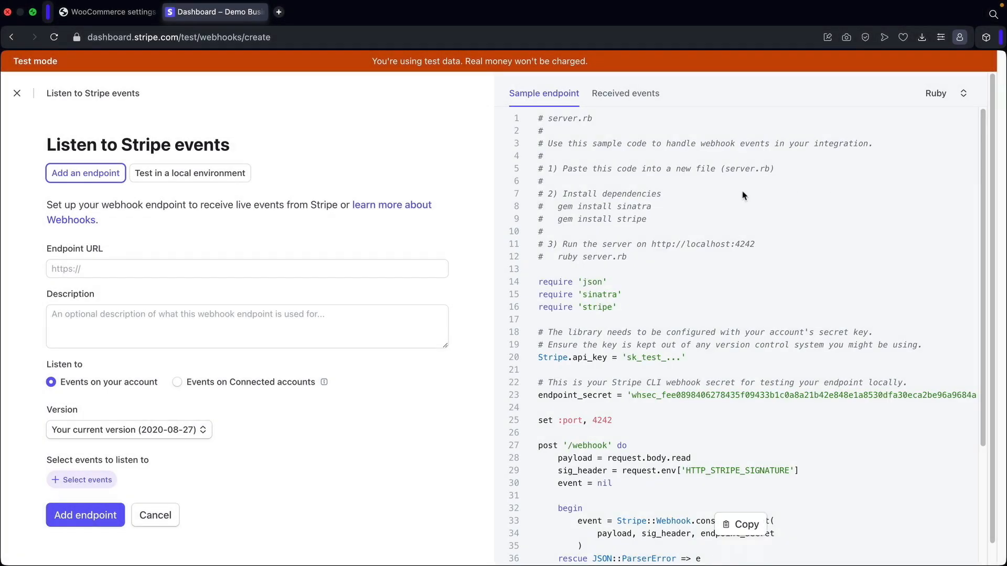
{"action": "left_click", "coordinate": [63, 268]}
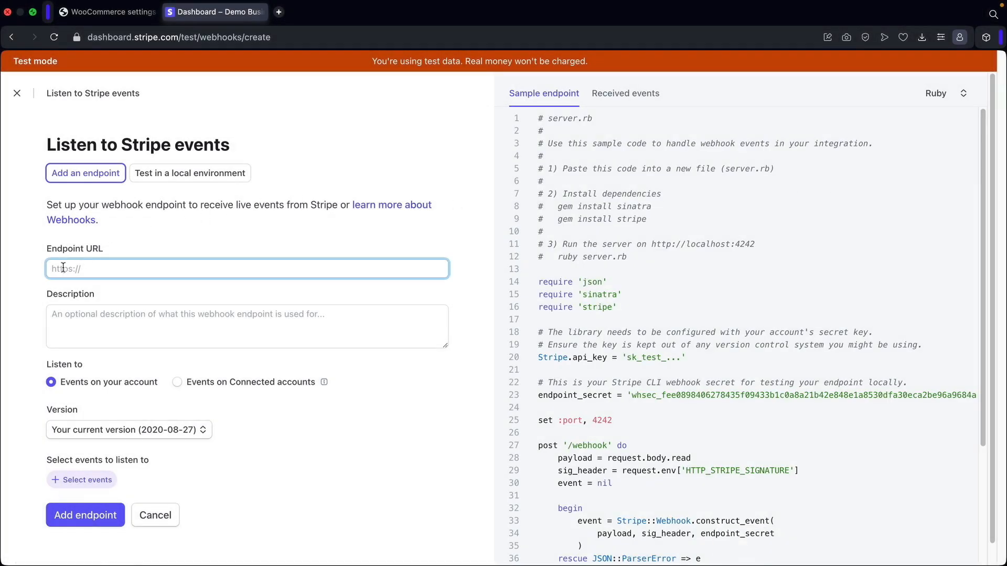
{"action": "right_click", "coordinate": [63, 268]}
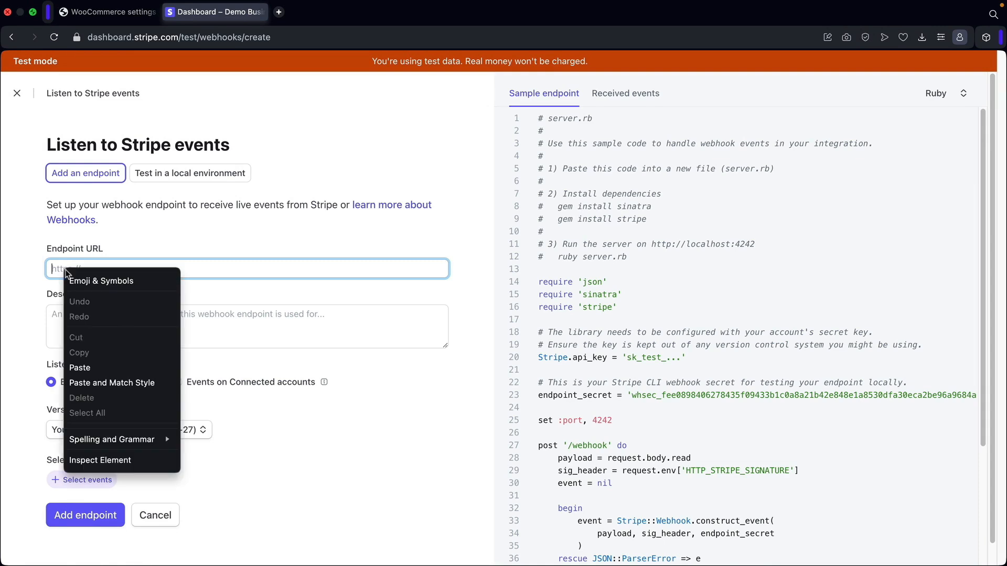
{"action": "left_click", "coordinate": [93, 364]}
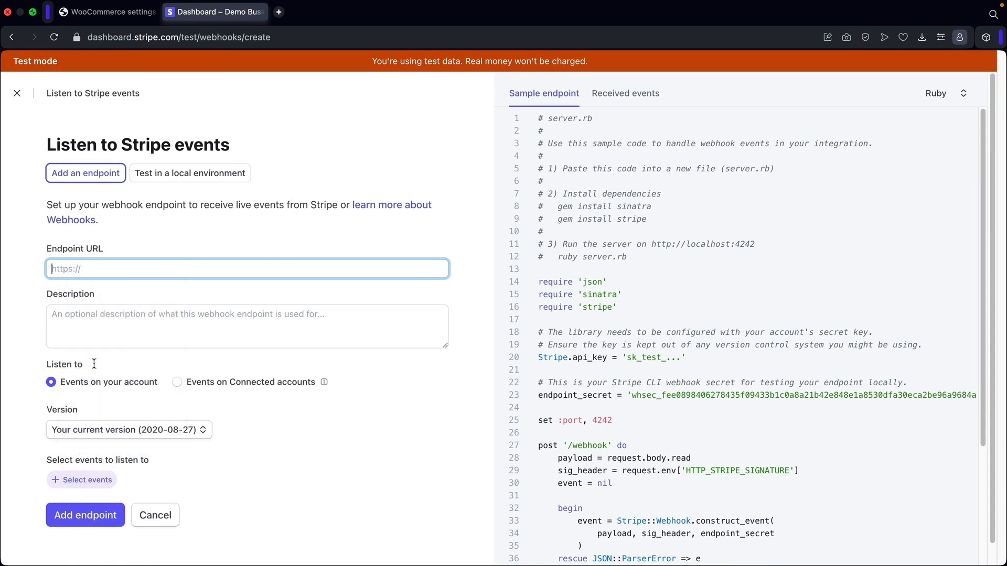
Describe the webhook endpoint as "This is for charging Transactions"
{"action": "left_click", "coordinate": [132, 317]}
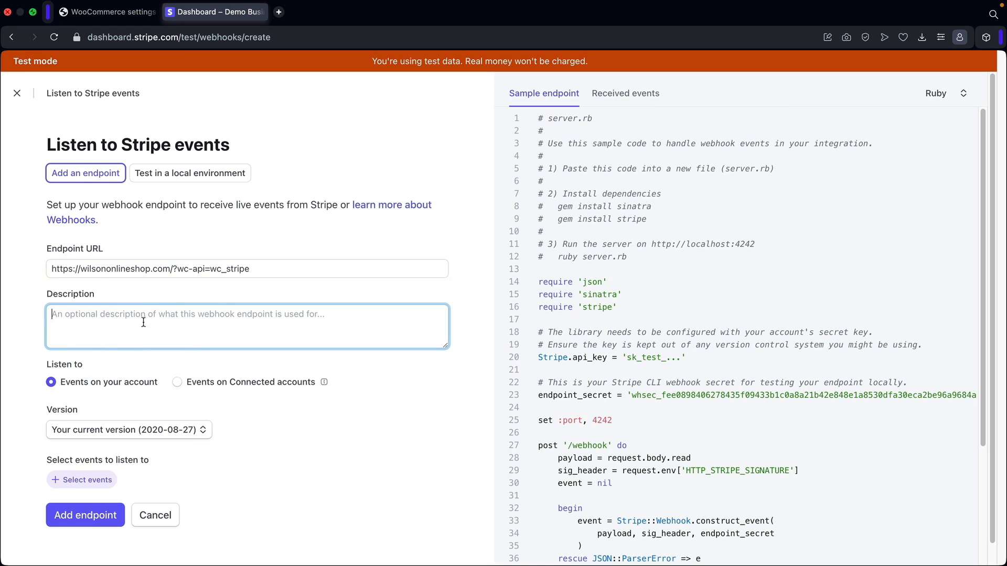
{"action": "type", "text": "T"}
{"action": "key", "text": "BackSpace"}
{"action": "type", "text": "This is for charging Transactions"}
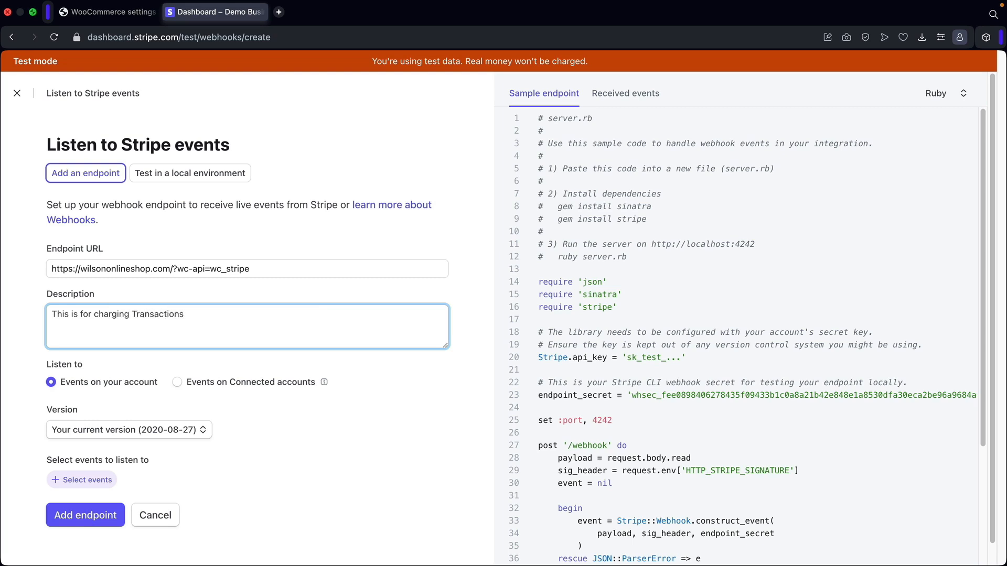
Select all Charge events for the webhook endpoint to listen to, and add the endpoint
{"action": "left_click", "coordinate": [87, 482]}
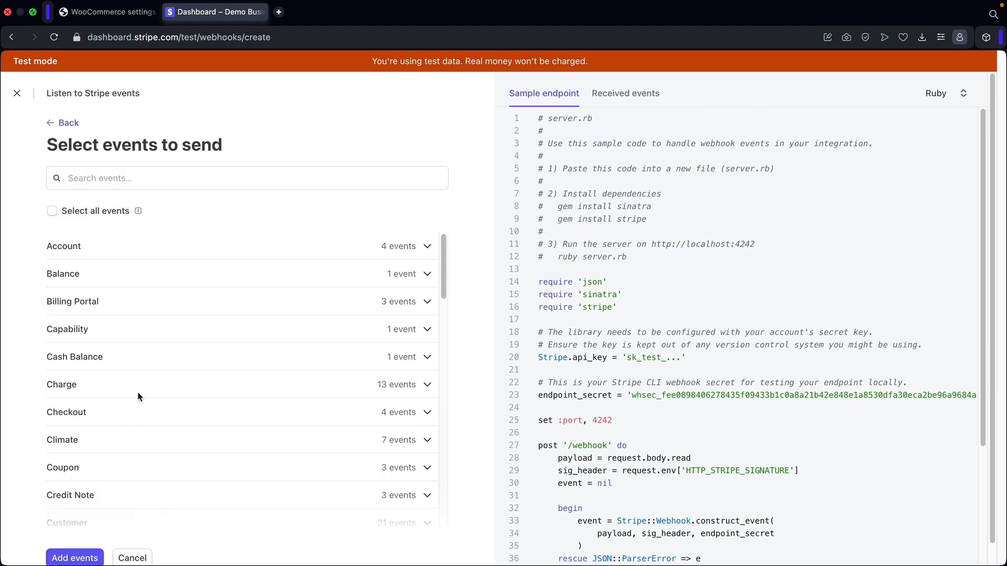
{"action": "left_click", "coordinate": [67, 387]}
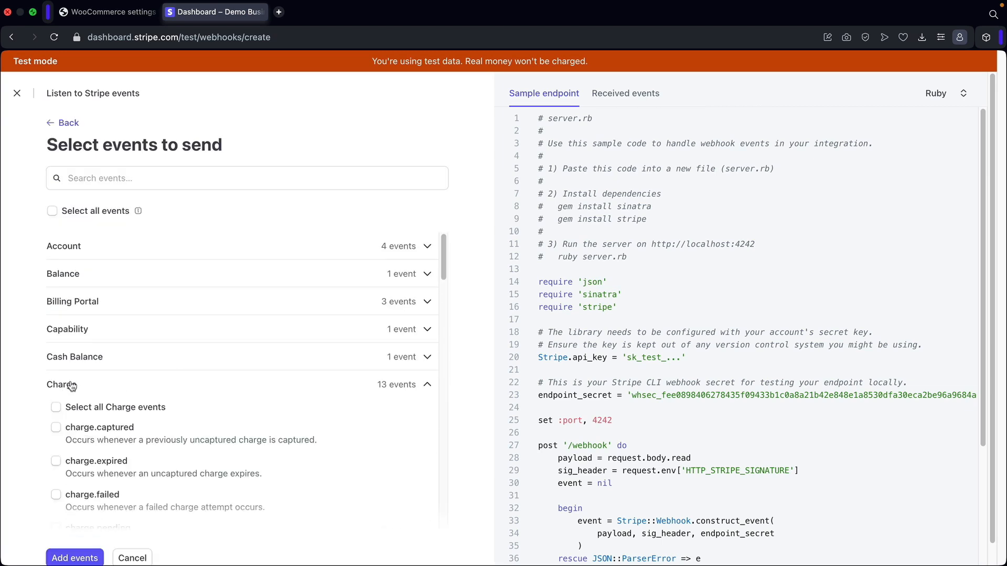
{"action": "scroll", "coordinate": [71, 385], "scroll_direction": "down", "scroll_amount": 5}
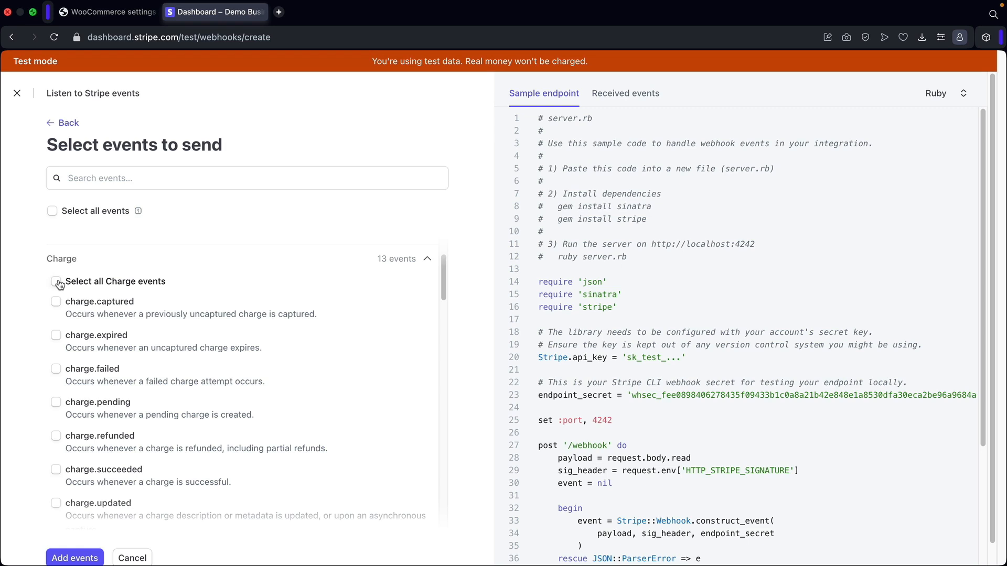
{"action": "left_click", "coordinate": [56, 281]}
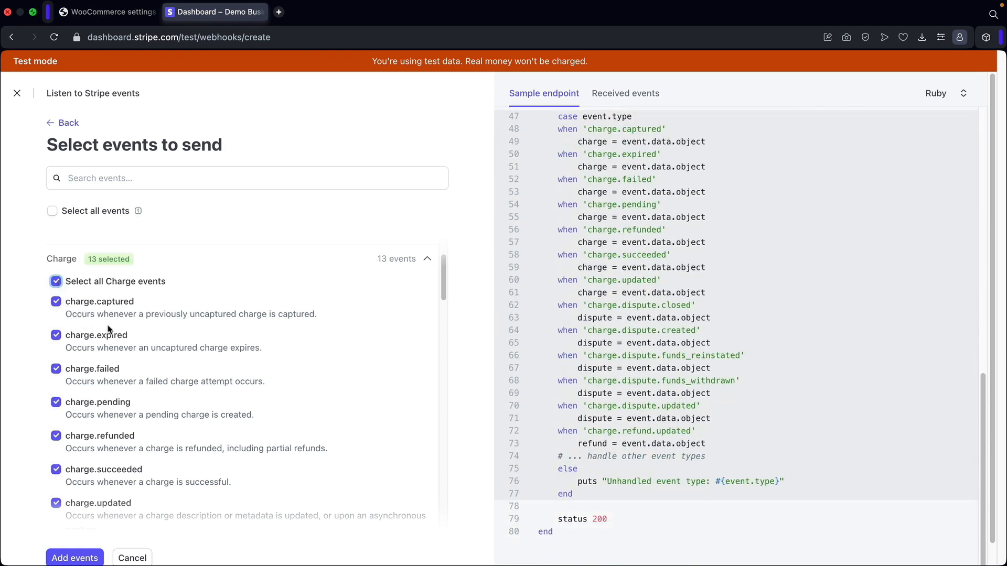
{"action": "scroll", "coordinate": [108, 328], "scroll_direction": "up", "scroll_amount": 3}
{"action": "scroll", "coordinate": [113, 341], "scroll_direction": "down", "scroll_amount": 5}
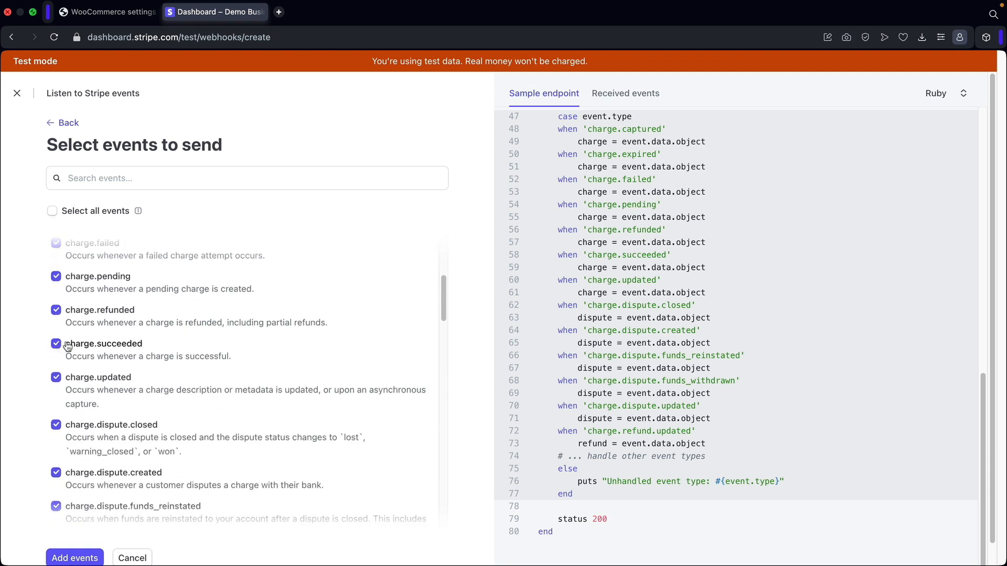
{"action": "scroll", "coordinate": [74, 343], "scroll_direction": "up", "scroll_amount": 4}
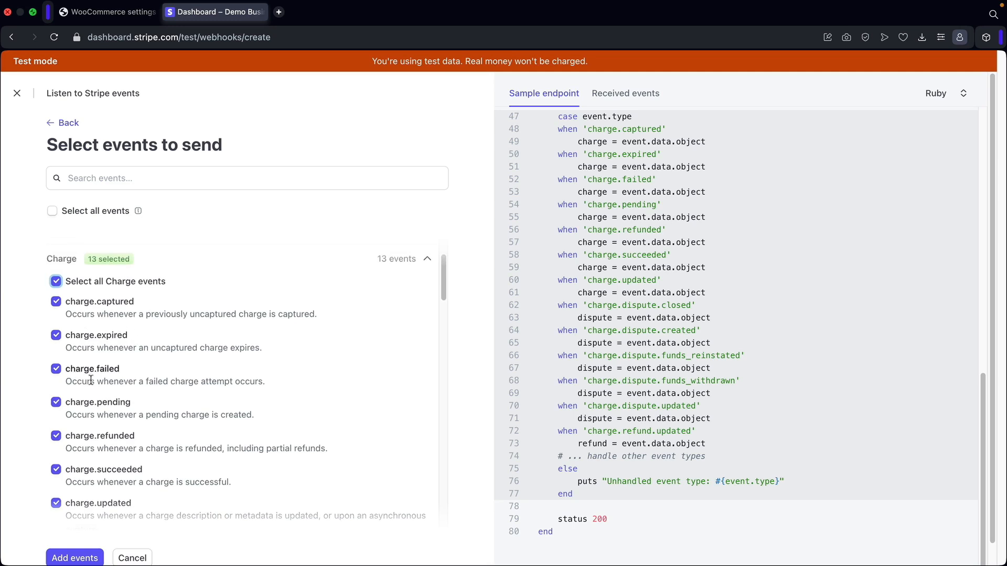
{"action": "left_click", "coordinate": [77, 559]}
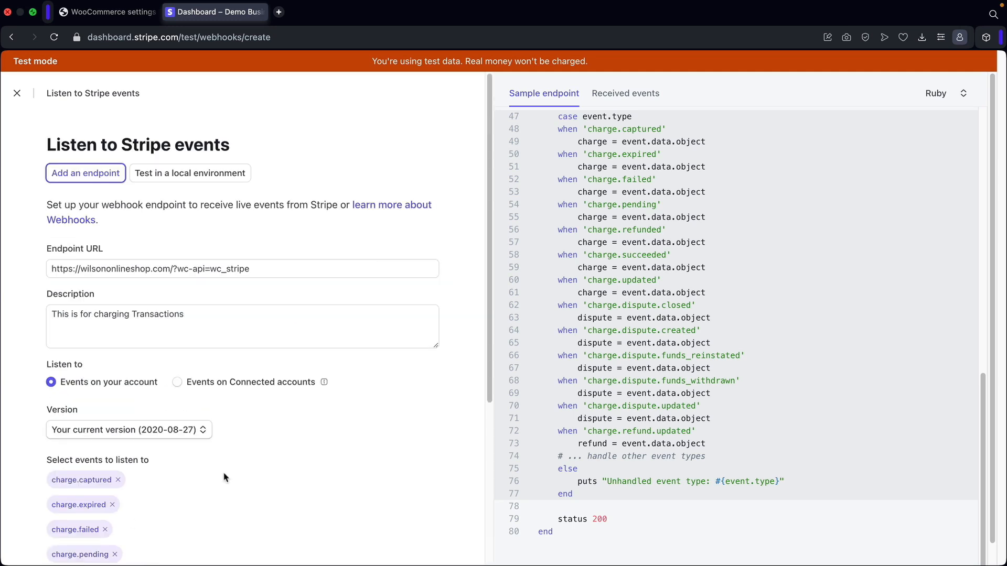
{"action": "scroll", "coordinate": [290, 451], "scroll_direction": "down", "scroll_amount": 5}
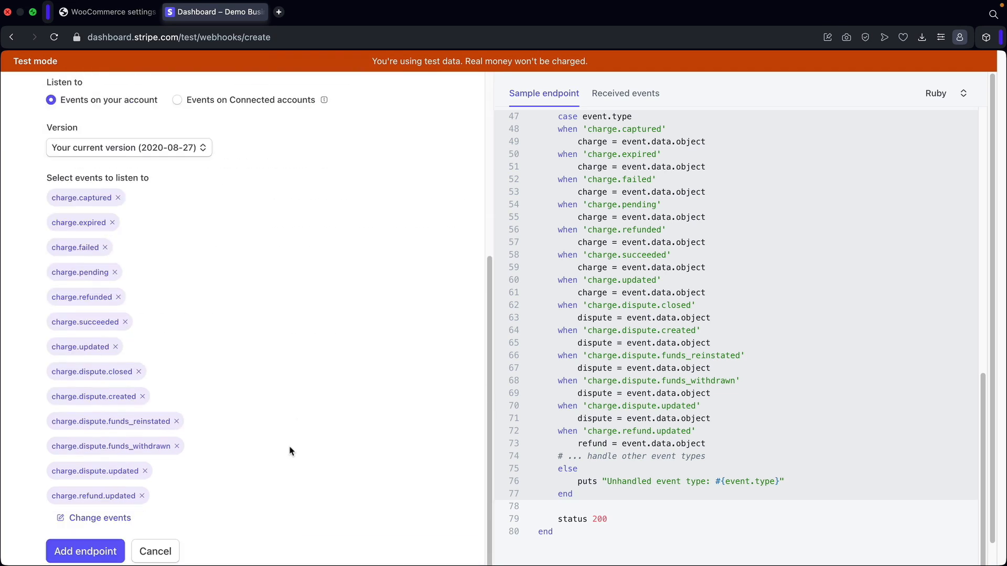
{"action": "left_click", "coordinate": [86, 552]}
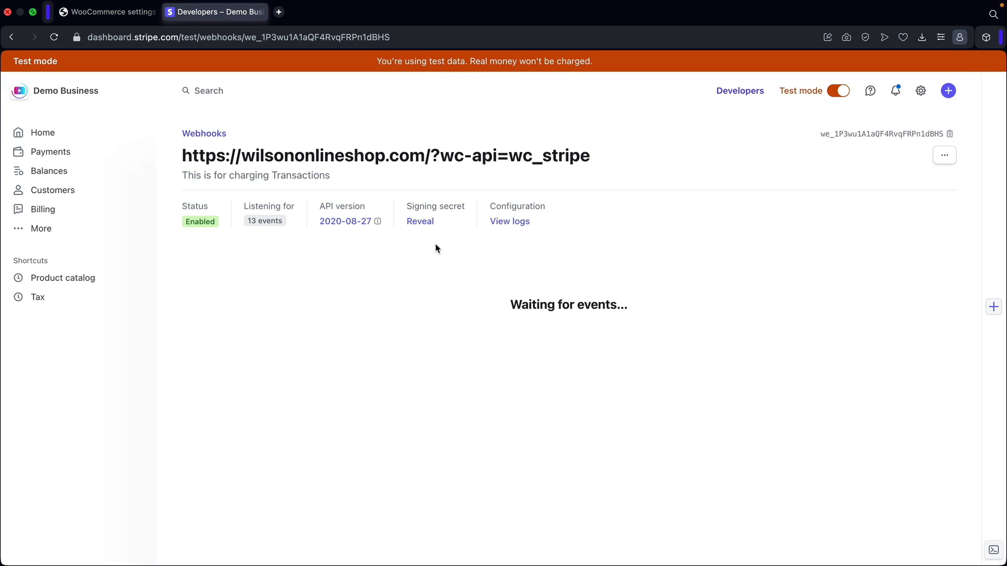
Reveal the new webhook endpoint's signing secret and copy it
{"action": "mouse_move", "coordinate": [418, 205]}
{"action": "left_mouse_down"}
{"action": "mouse_move", "coordinate": [455, 208]}
{"action": "mouse_move", "coordinate": [427, 222]}
{"action": "left_mouse_up"}
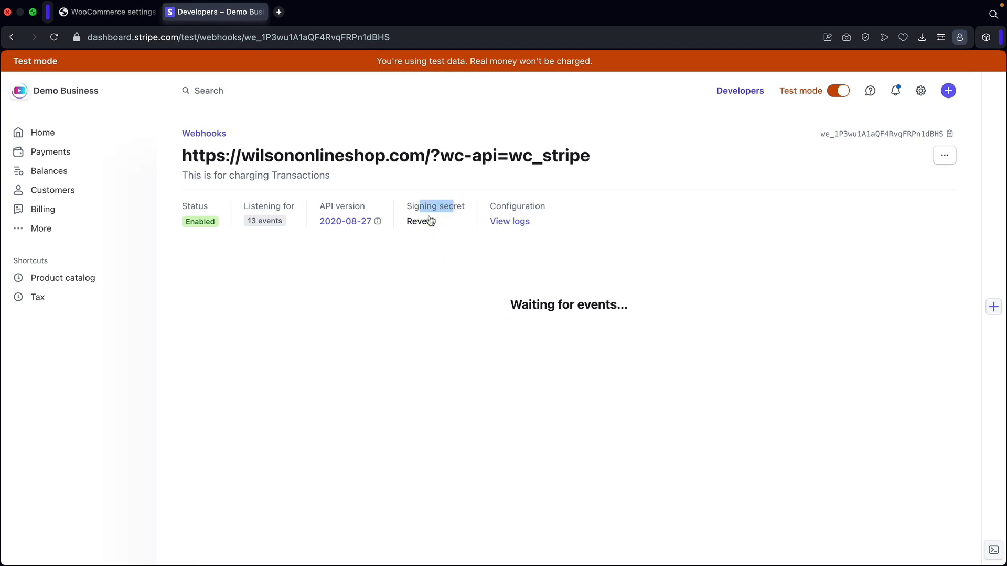
{"action": "left_click", "coordinate": [421, 226]}
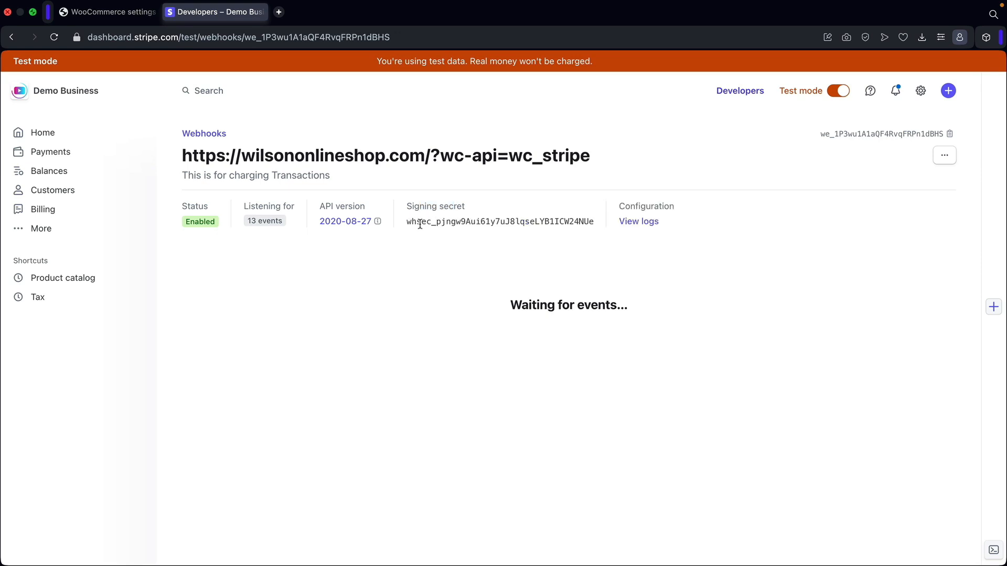
{"action": "double_click", "coordinate": [420, 223]}
{"action": "right_click", "coordinate": [420, 224]}
{"action": "left_click", "coordinate": [443, 289]}
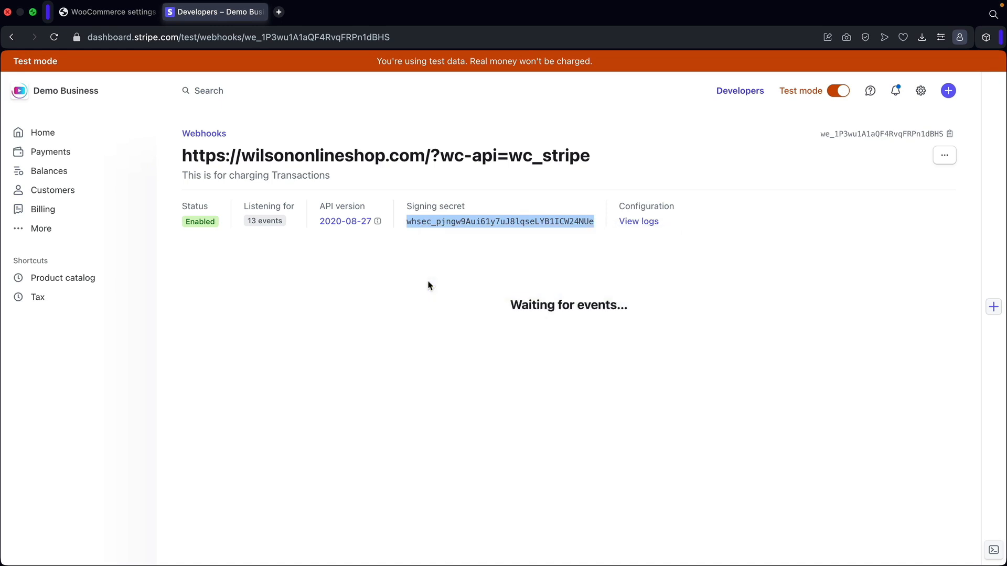
Paste the signing secret as the test webhook secret in the WooCommerce Stripe settings and save the test keys
{"action": "left_click", "coordinate": [128, 14]}
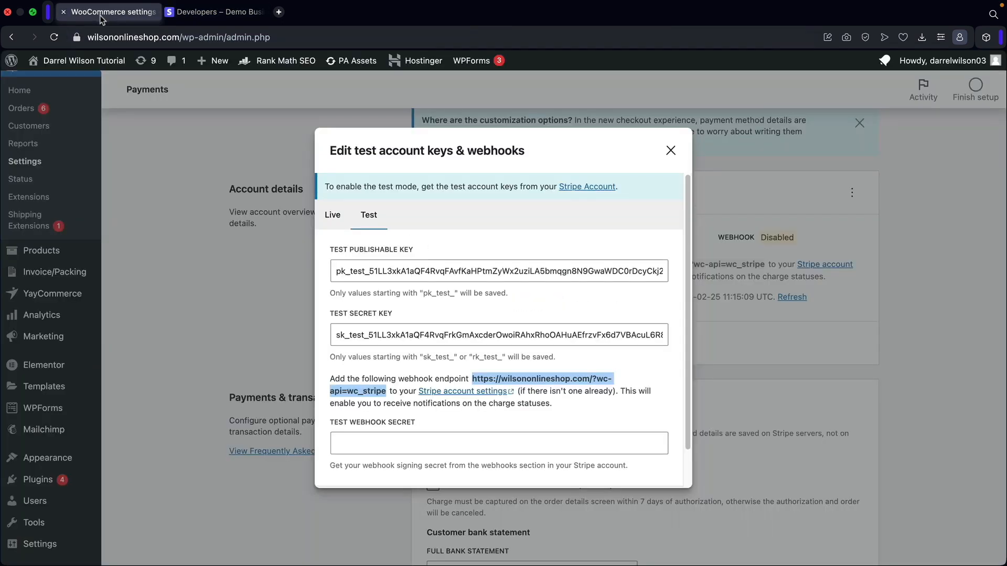
{"action": "left_click", "coordinate": [347, 440]}
{"action": "right_click", "coordinate": [346, 440]}
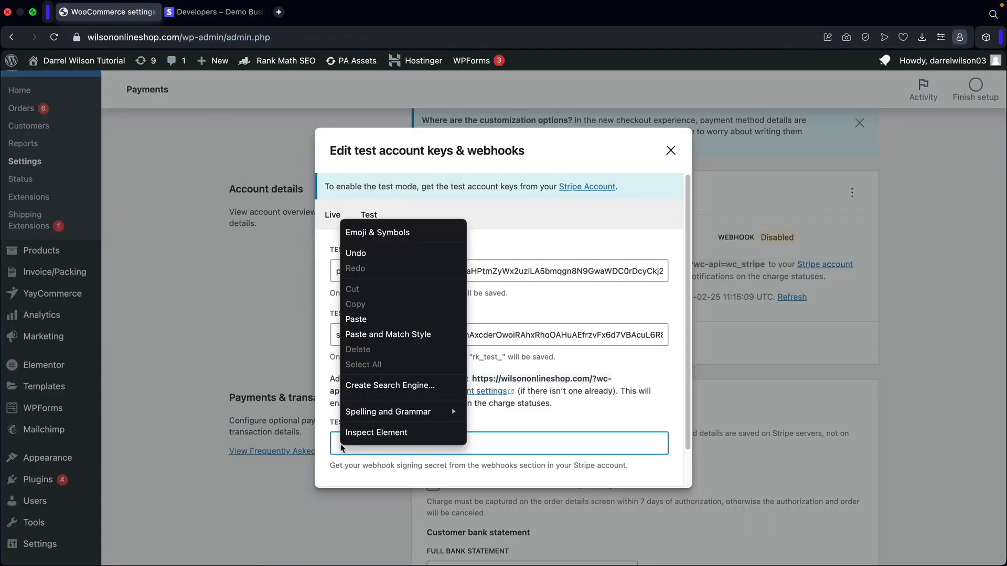
{"action": "left_click", "coordinate": [352, 319]}
{"action": "scroll", "coordinate": [398, 335], "scroll_direction": "down", "scroll_amount": 2}
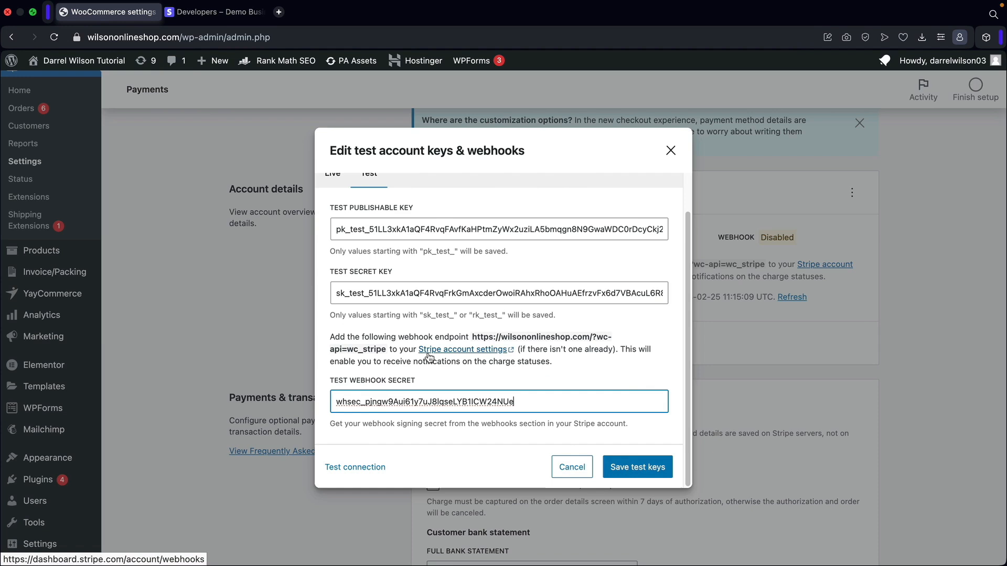
{"action": "left_click", "coordinate": [637, 470]}
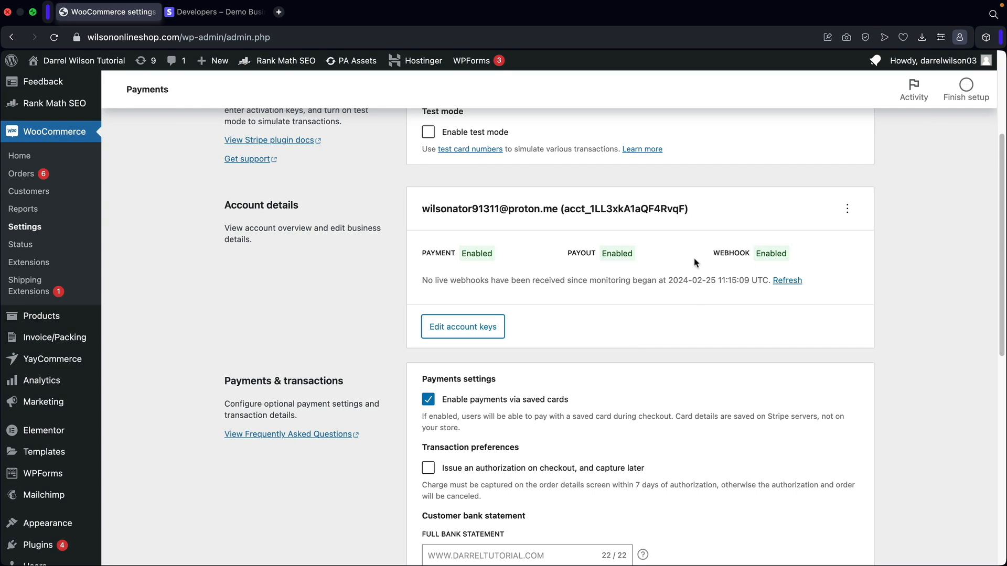
Test the connection for the saved test account keys and close the account keys dialog
{"action": "left_click", "coordinate": [448, 331]}
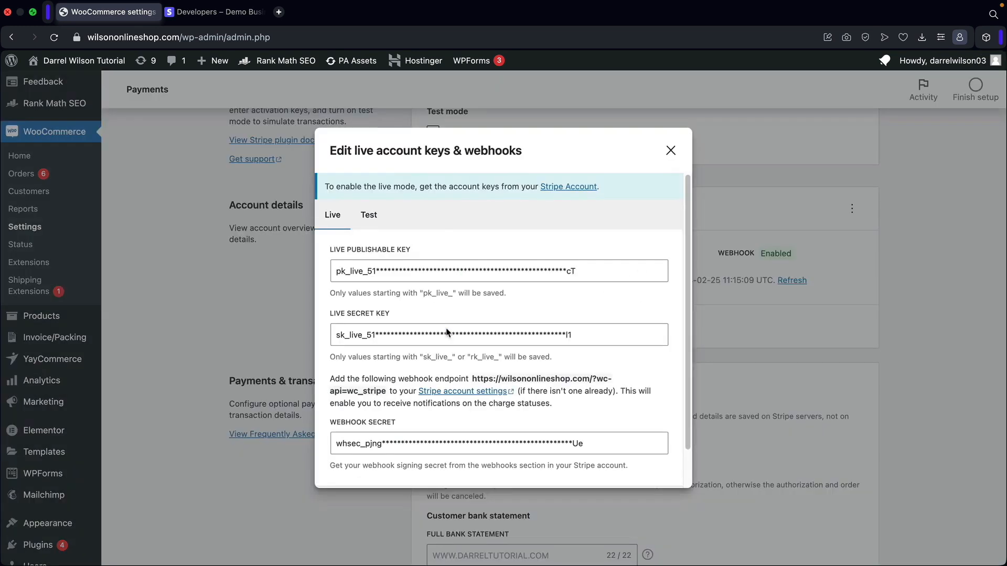
{"action": "left_click", "coordinate": [368, 216]}
{"action": "scroll", "coordinate": [373, 224], "scroll_direction": "down", "scroll_amount": 2}
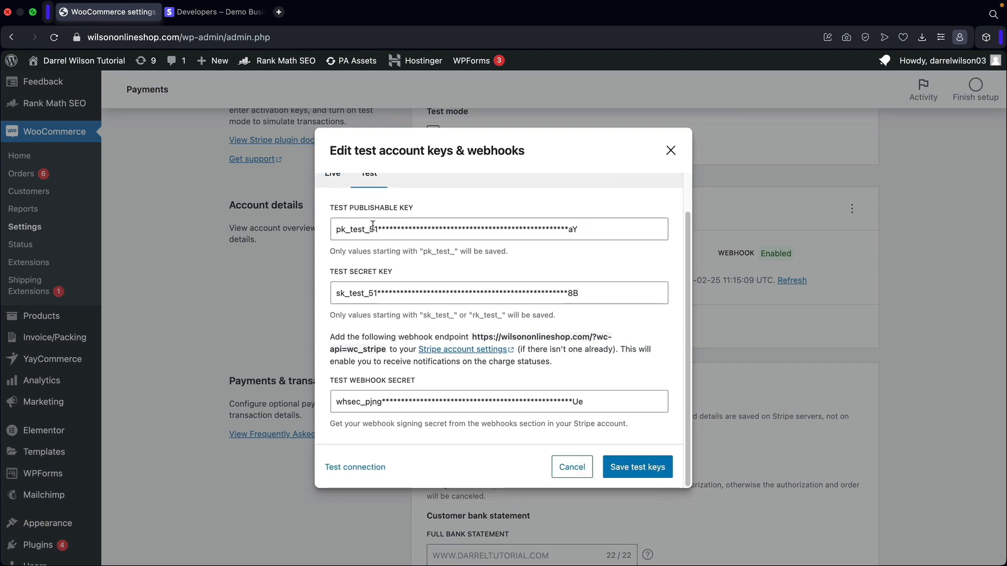
{"action": "left_click", "coordinate": [343, 472]}
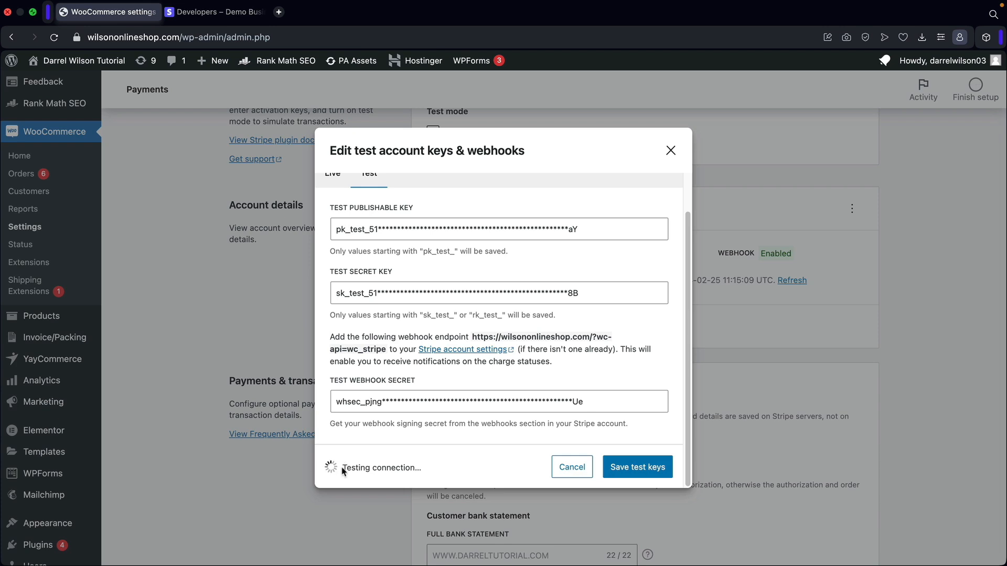
{"action": "left_click_drag", "start_coordinate": [342, 468], "coordinate": [417, 468]}
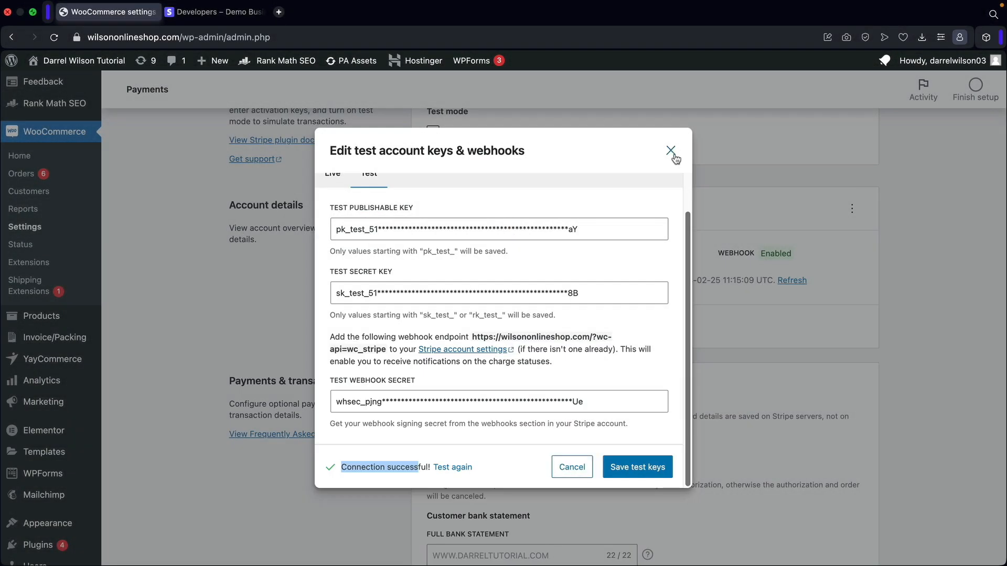
{"action": "left_click", "coordinate": [671, 150]}
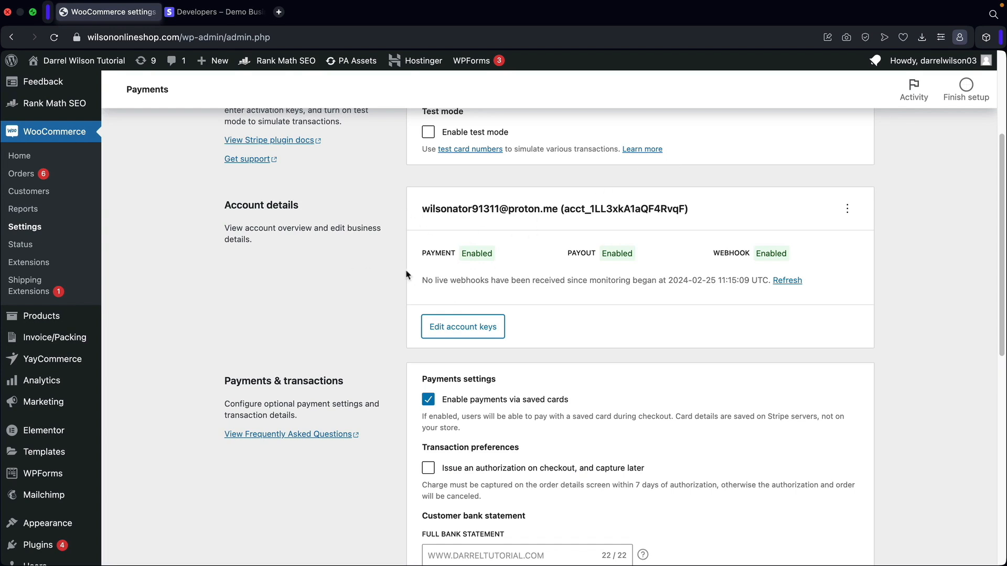
Review the Stripe payment settings for saved cards, transaction preferences and the customer bank statement
{"action": "scroll", "coordinate": [399, 262], "scroll_direction": "down", "scroll_amount": 5}
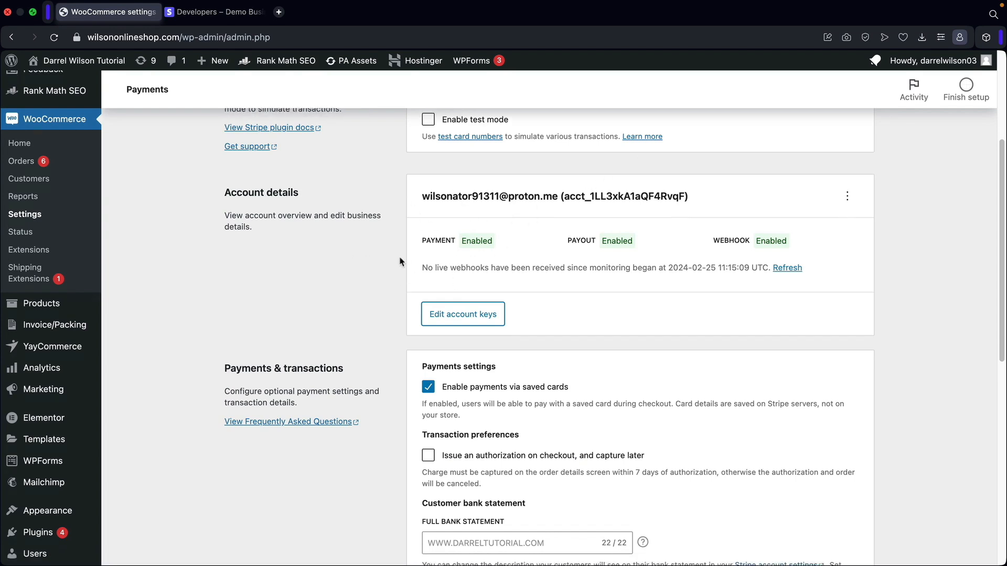
{"action": "scroll", "coordinate": [399, 261], "scroll_direction": "down", "scroll_amount": 3}
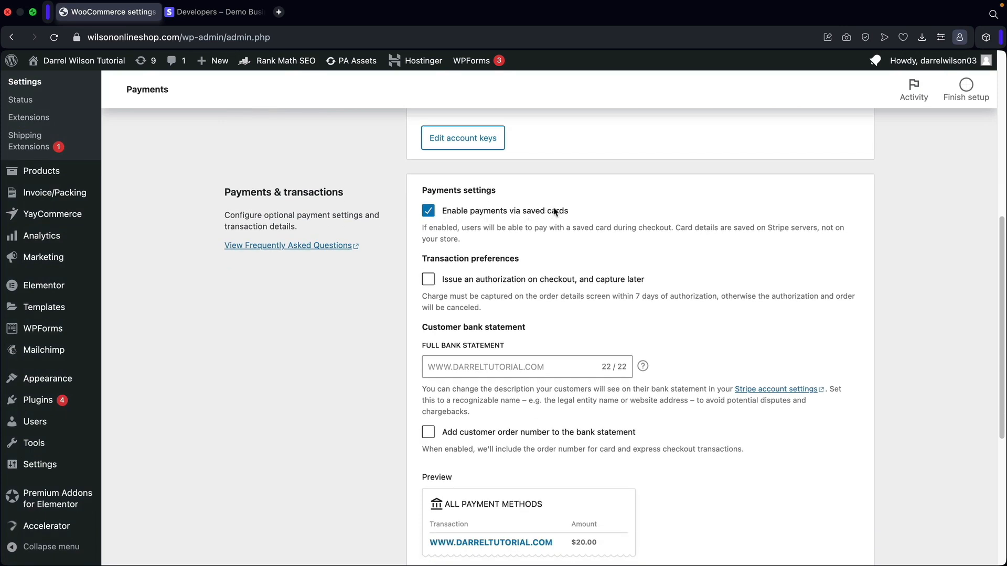
{"action": "left_click_drag", "start_coordinate": [571, 212], "coordinate": [445, 213]}
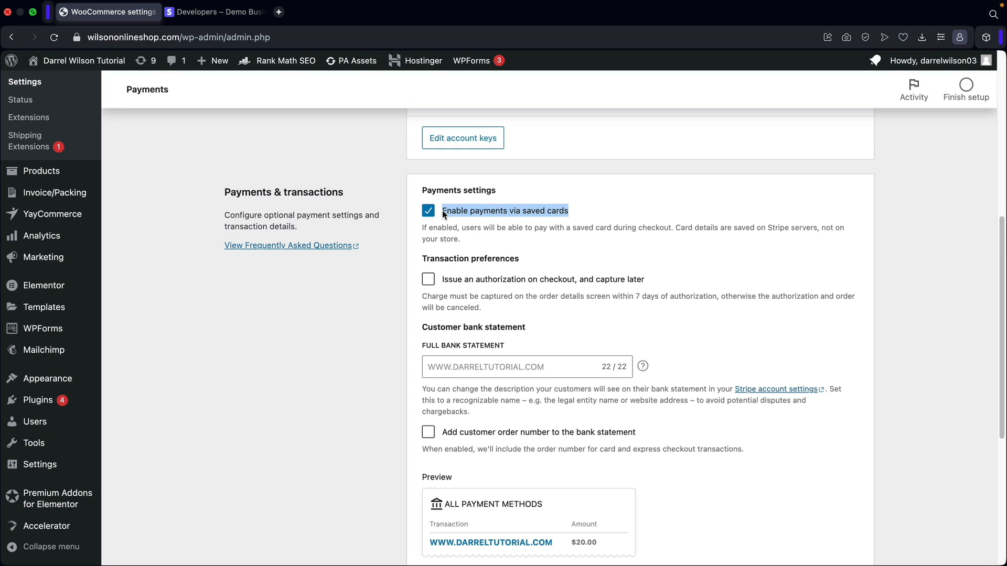
{"action": "scroll", "coordinate": [445, 273], "scroll_direction": "down", "scroll_amount": 5}
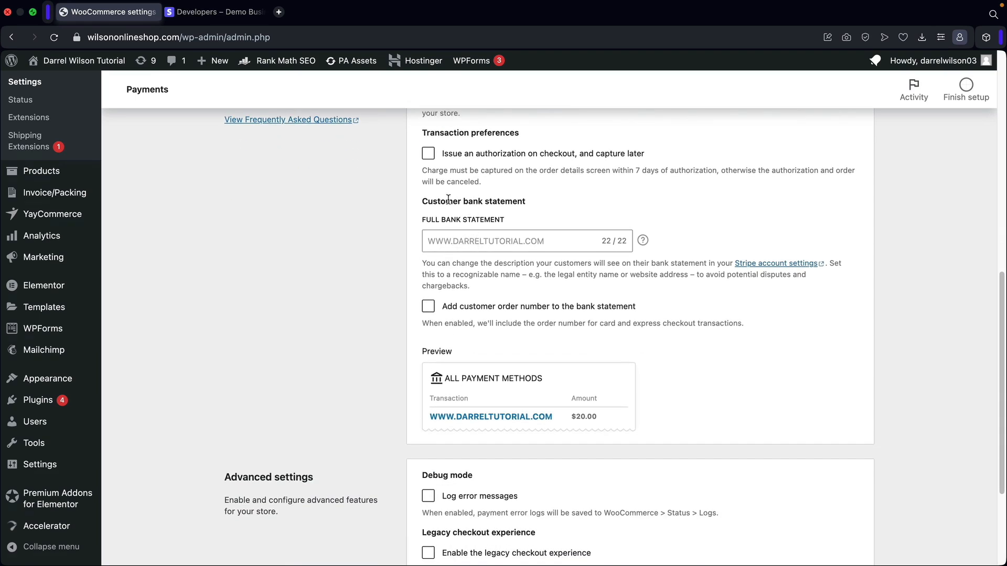
{"action": "left_click_drag", "start_coordinate": [437, 201], "coordinate": [531, 203]}
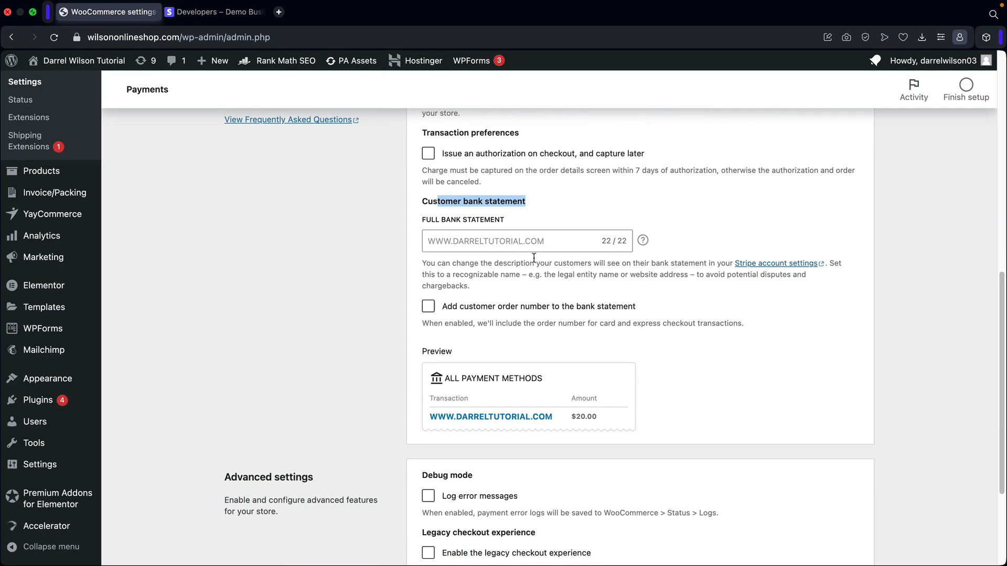
Try adding the customer order number to the bank statement, check the preview, and turn the option back off
{"action": "left_click", "coordinate": [428, 307]}
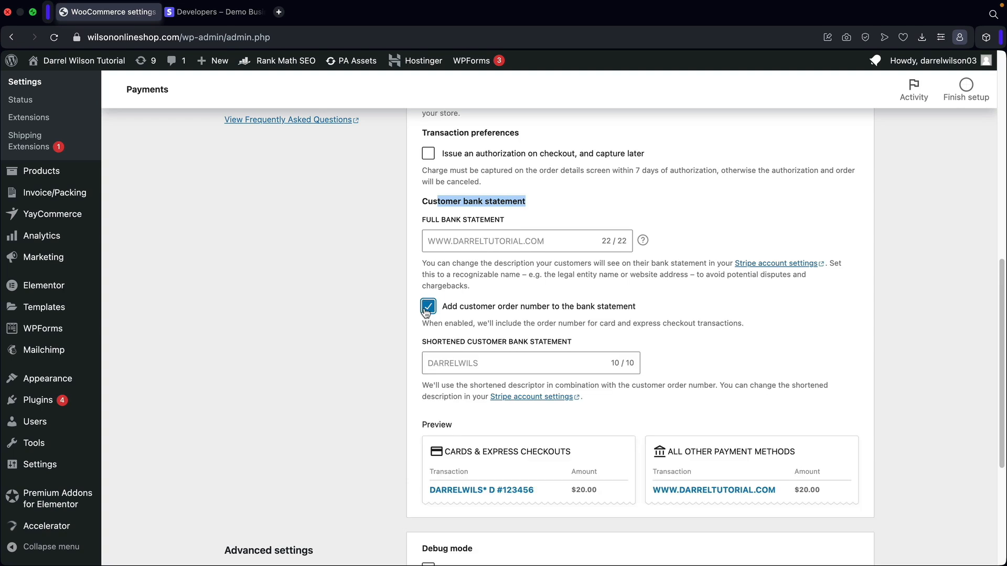
{"action": "left_click", "coordinate": [479, 368]}
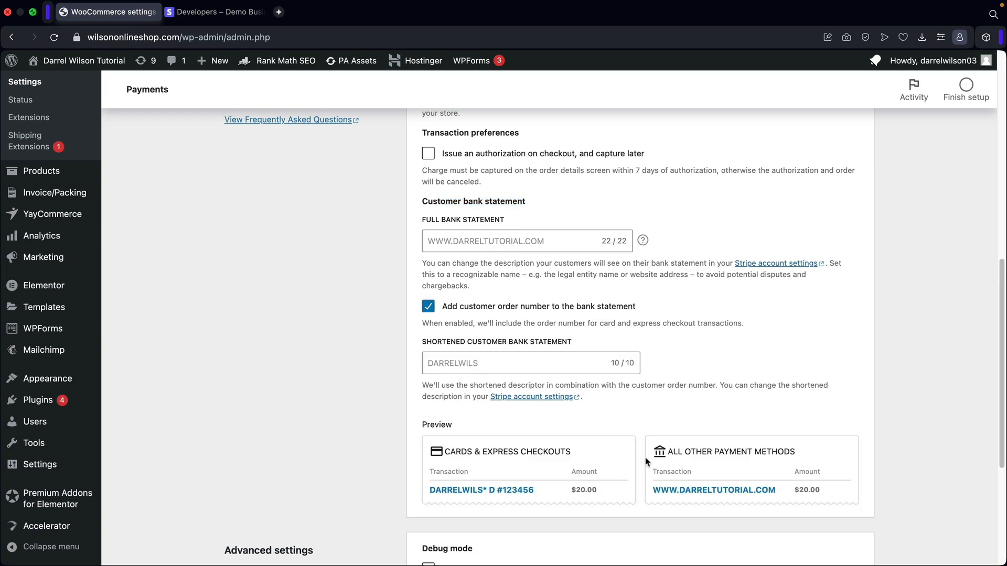
{"action": "scroll", "coordinate": [647, 461], "scroll_direction": "down", "scroll_amount": 5}
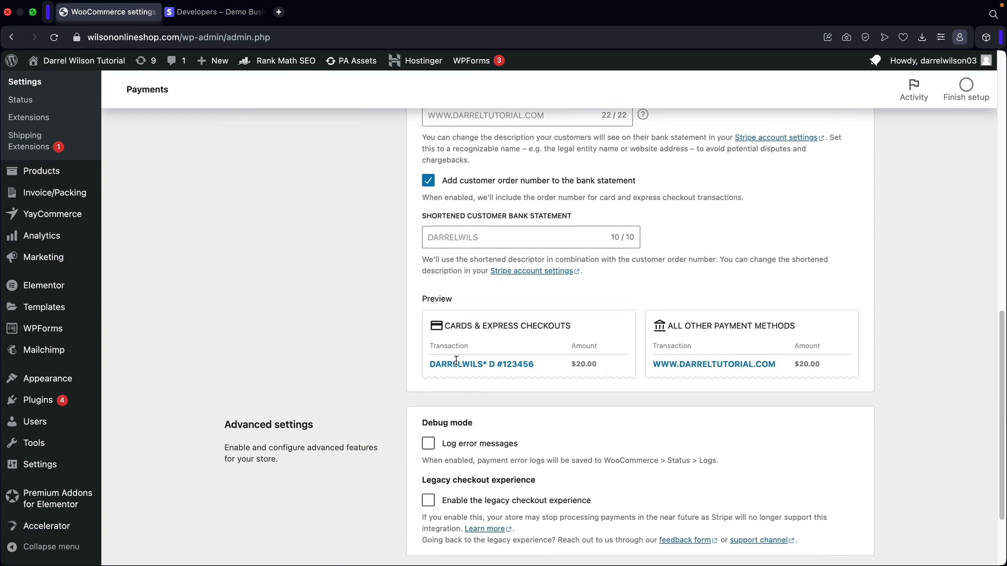
{"action": "left_click", "coordinate": [428, 182]}
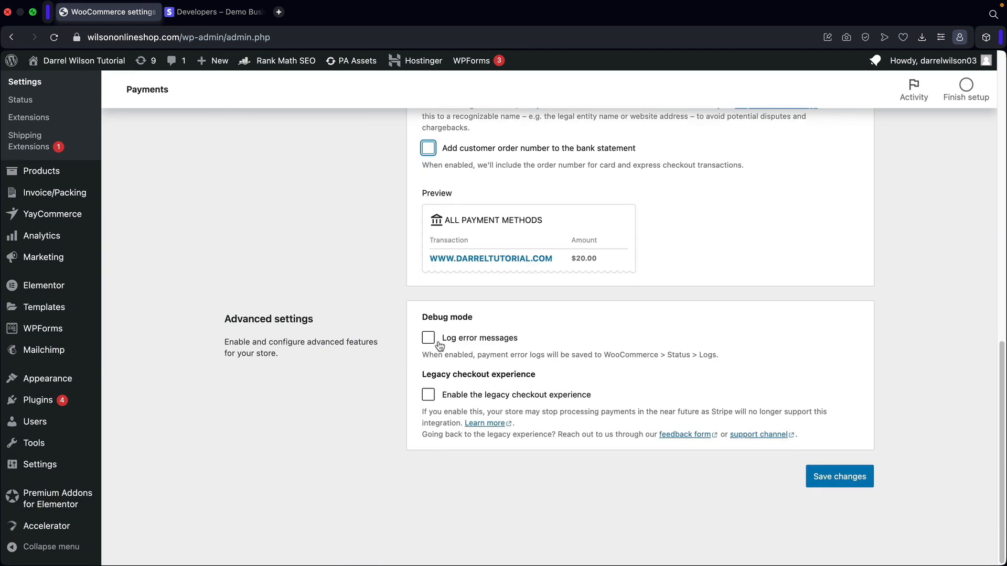
Enable test mode for Stripe and save the payment settings
{"action": "left_click_drag", "start_coordinate": [437, 375], "coordinate": [517, 385]}
{"action": "left_click", "coordinate": [374, 299]}
{"action": "scroll", "coordinate": [632, 390], "scroll_direction": "up", "scroll_amount": 15}
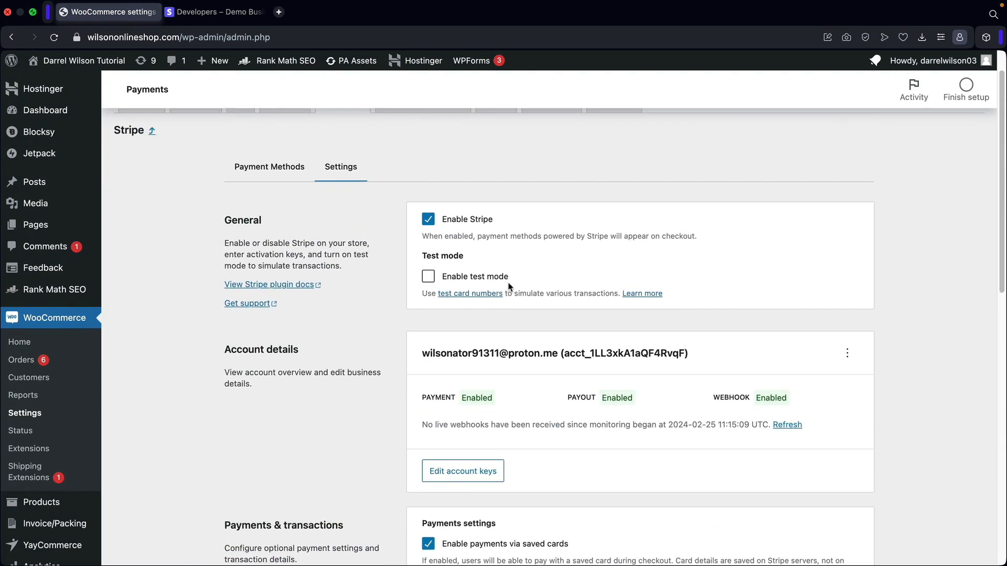
{"action": "left_click", "coordinate": [442, 282]}
{"action": "scroll", "coordinate": [650, 320], "scroll_direction": "down", "scroll_amount": 15}
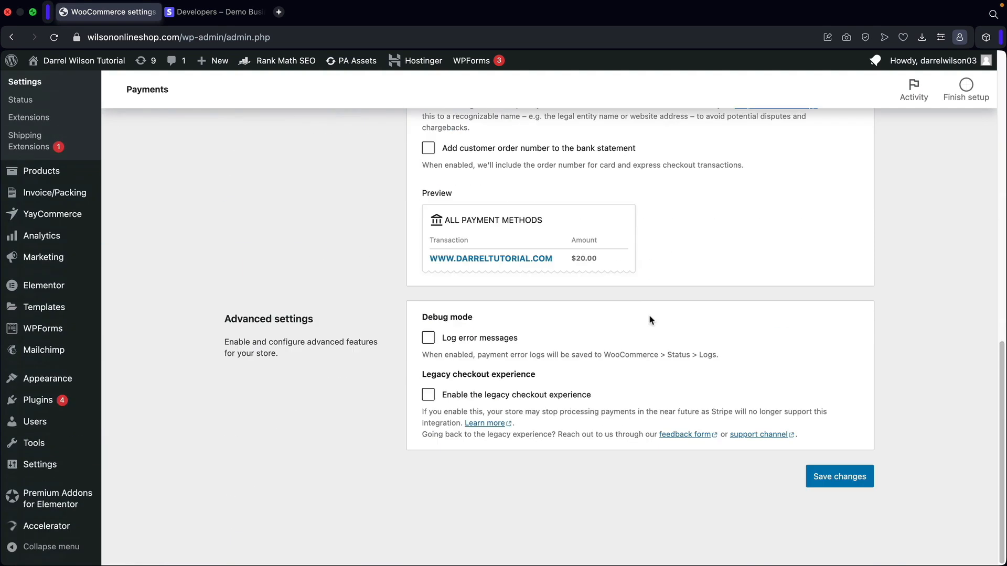
{"action": "left_click", "coordinate": [837, 477]}
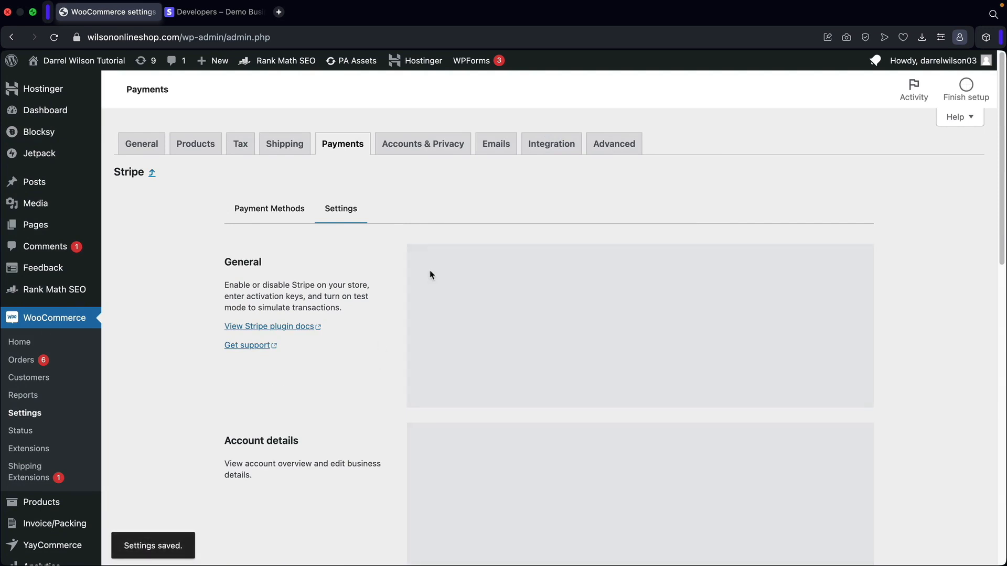
Visit the store's front end and open its Shop page
{"action": "mouse_move", "coordinate": [78, 60]}
{"action": "left_click", "coordinate": [82, 89]}
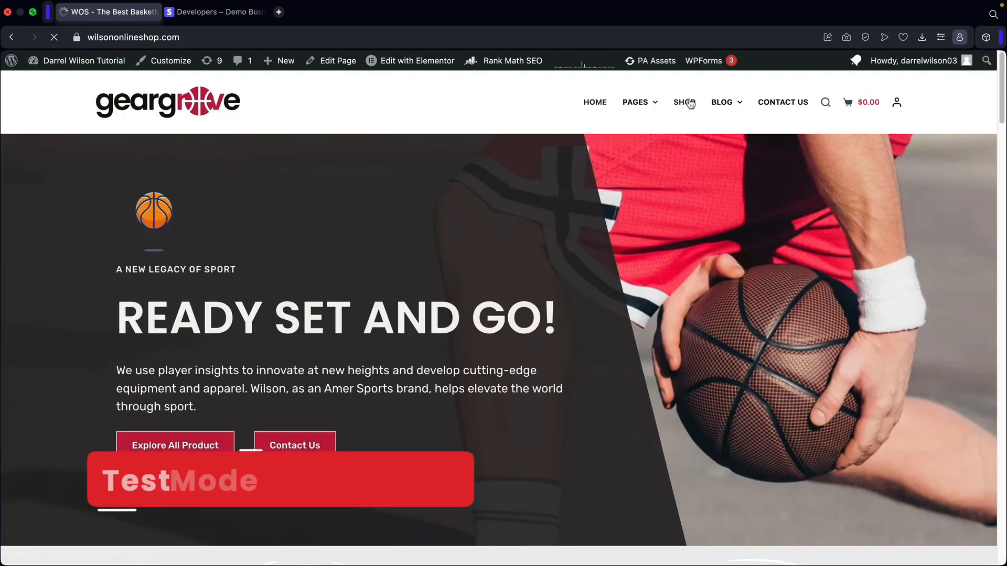
{"action": "left_click", "coordinate": [687, 103]}
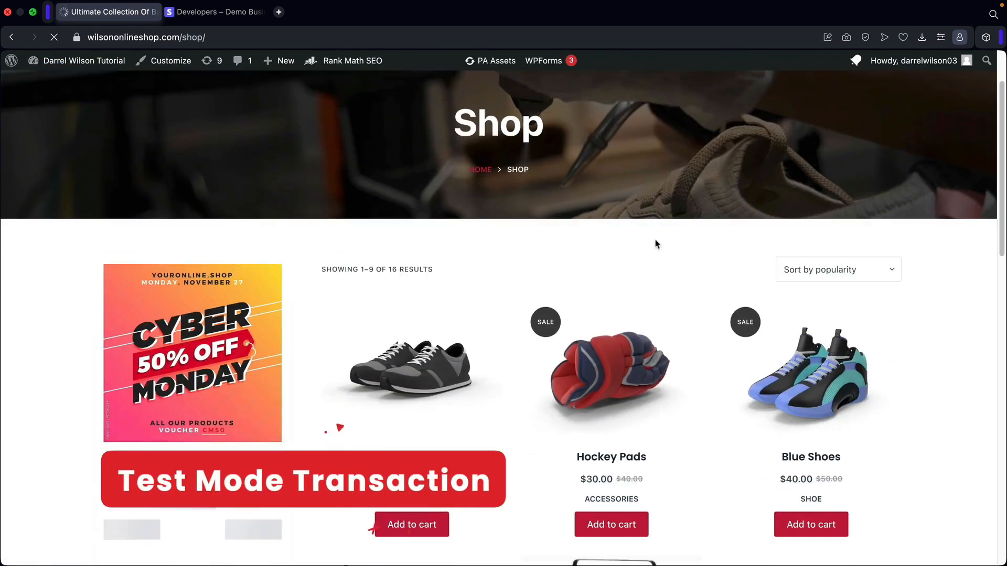
Add the Based Running Shoes, Blue Shoes and Ski Boots to the cart
{"action": "scroll", "coordinate": [656, 244], "scroll_direction": "down", "scroll_amount": 3}
{"action": "left_click", "coordinate": [426, 420]}
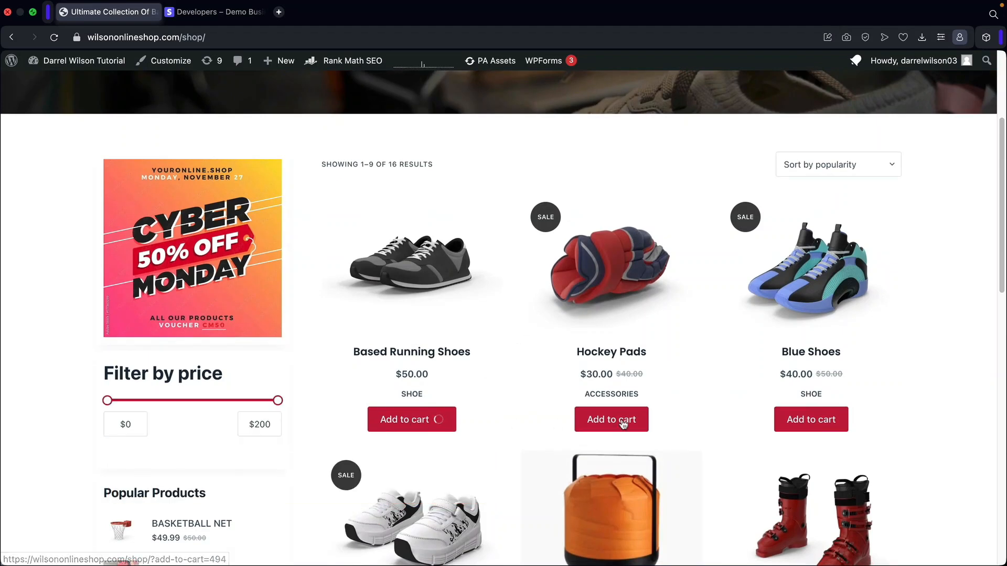
{"action": "left_click", "coordinate": [816, 420]}
{"action": "scroll", "coordinate": [768, 415], "scroll_direction": "down", "scroll_amount": 5}
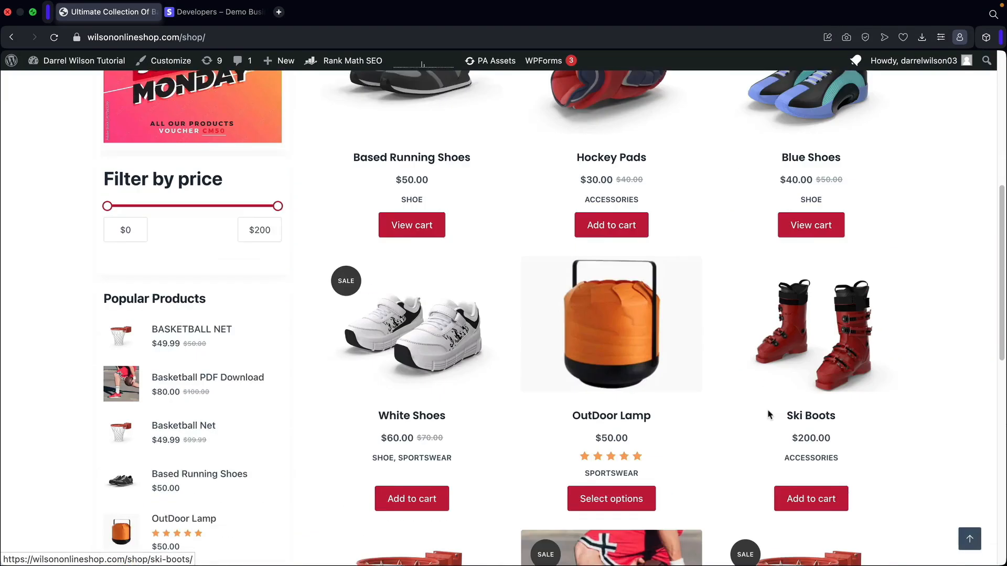
{"action": "scroll", "coordinate": [769, 415], "scroll_direction": "down", "scroll_amount": 1}
{"action": "left_click", "coordinate": [815, 476]}
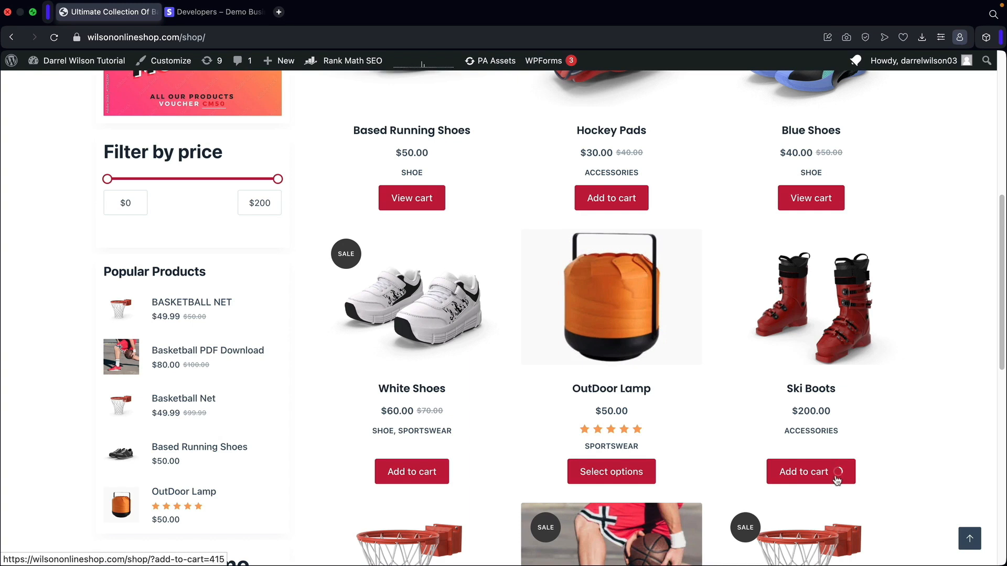
Open the cart and proceed to checkout with Local Pickup as the shipping option
{"action": "left_click", "coordinate": [826, 477]}
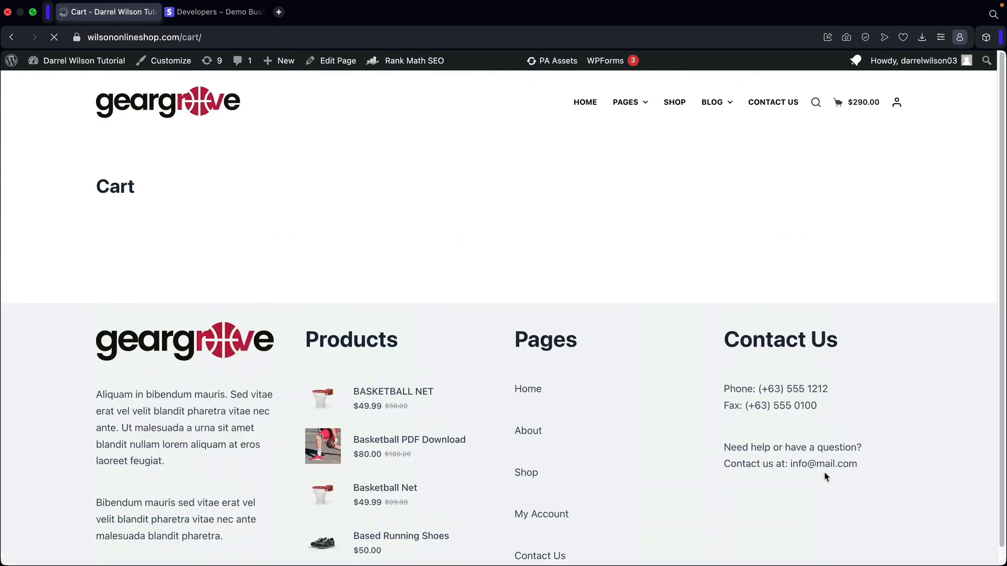
{"action": "scroll", "coordinate": [623, 223], "scroll_direction": "down", "scroll_amount": 3}
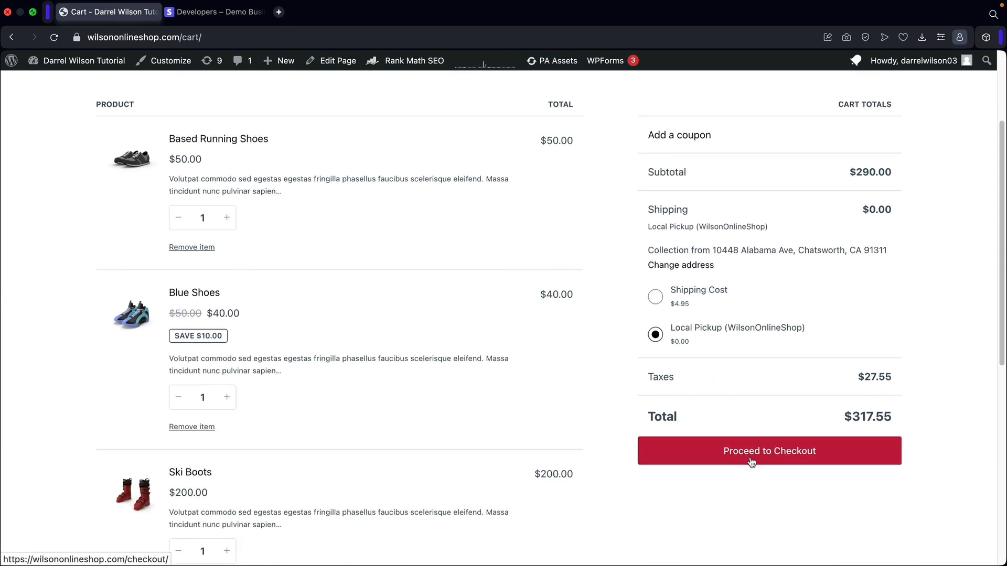
{"action": "left_click", "coordinate": [751, 462]}
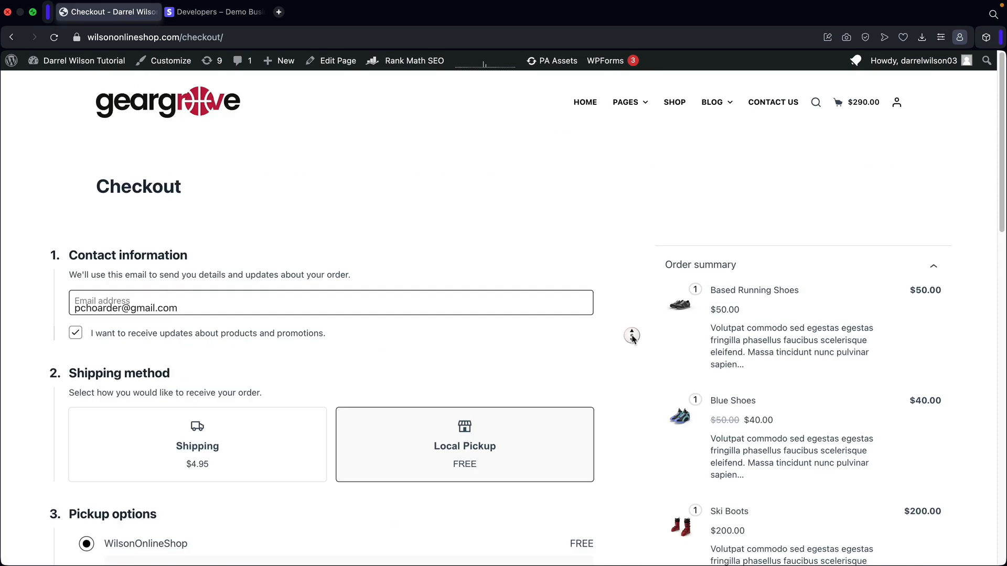
Choose Credit / Debit Card instead of the saved Visa as the checkout payment option
{"action": "middle_click", "coordinate": [632, 339]}
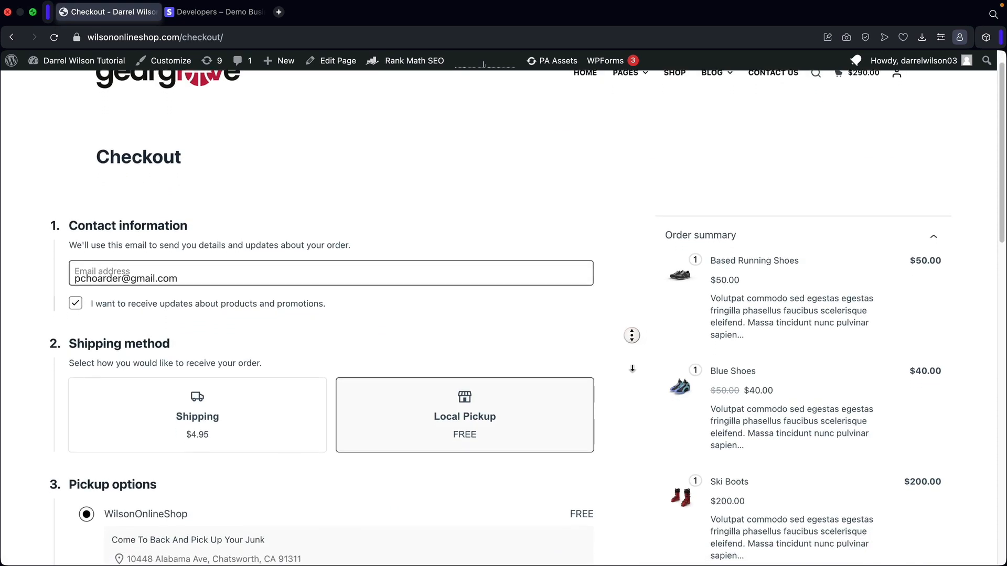
{"action": "middle_click", "coordinate": [632, 369]}
{"action": "scroll", "coordinate": [634, 371], "scroll_direction": "down", "scroll_amount": 6}
{"action": "scroll", "coordinate": [633, 372], "scroll_direction": "down", "scroll_amount": 3}
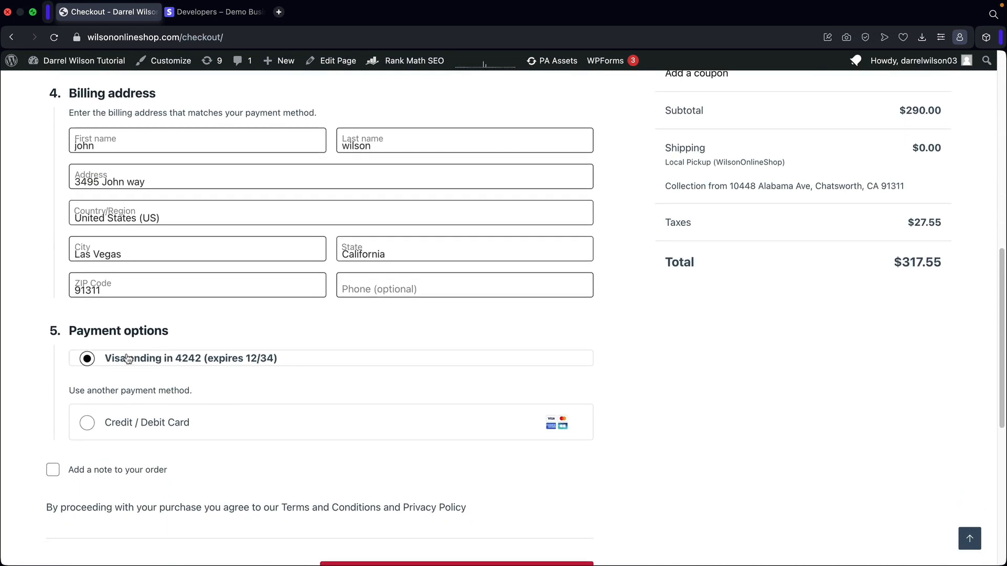
{"action": "left_click", "coordinate": [87, 359]}
{"action": "left_click", "coordinate": [88, 428]}
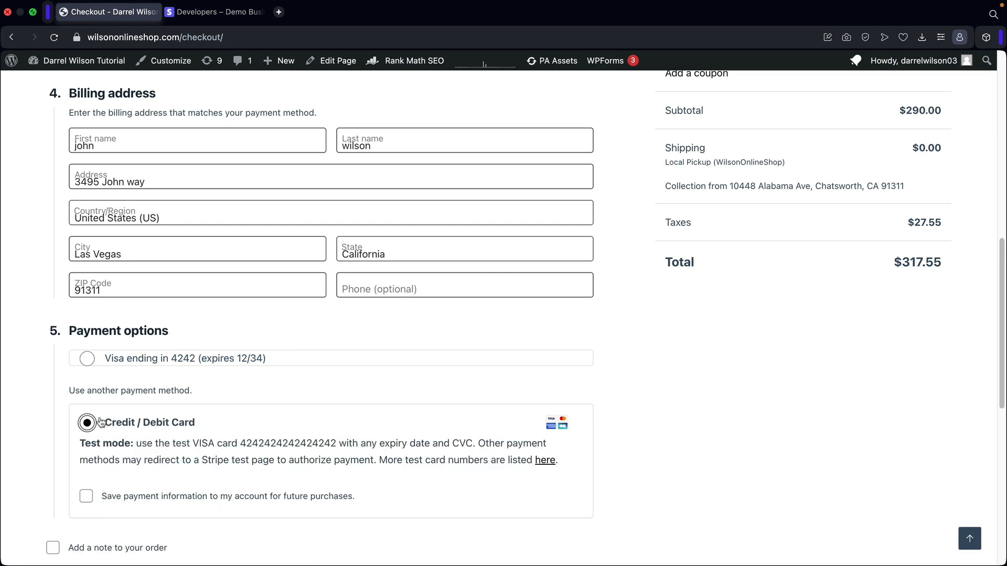
{"action": "scroll", "coordinate": [117, 412], "scroll_direction": "down", "scroll_amount": 3}
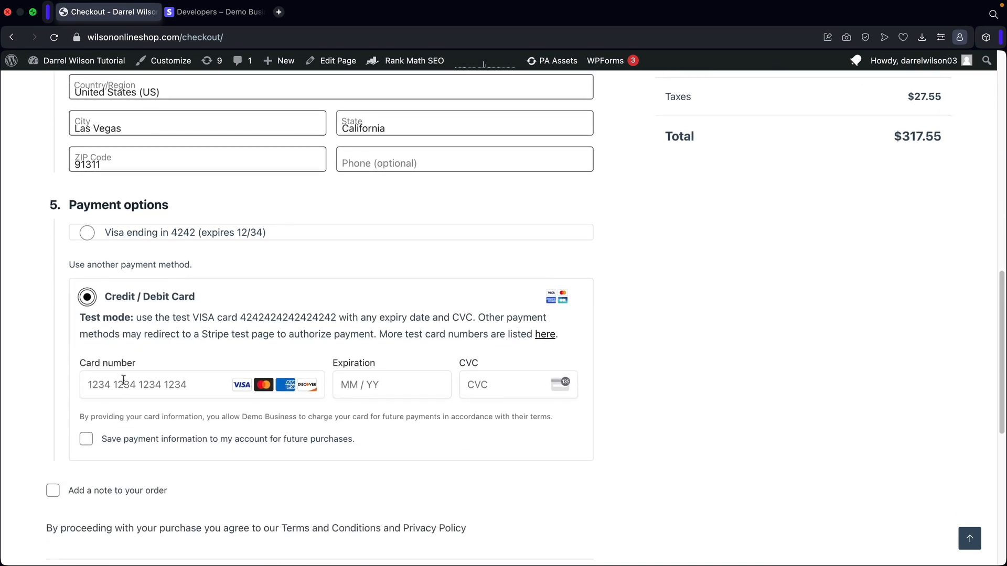
Fill in the test card's number, expiration date and CVC in the payment form
{"action": "left_click", "coordinate": [153, 376]}
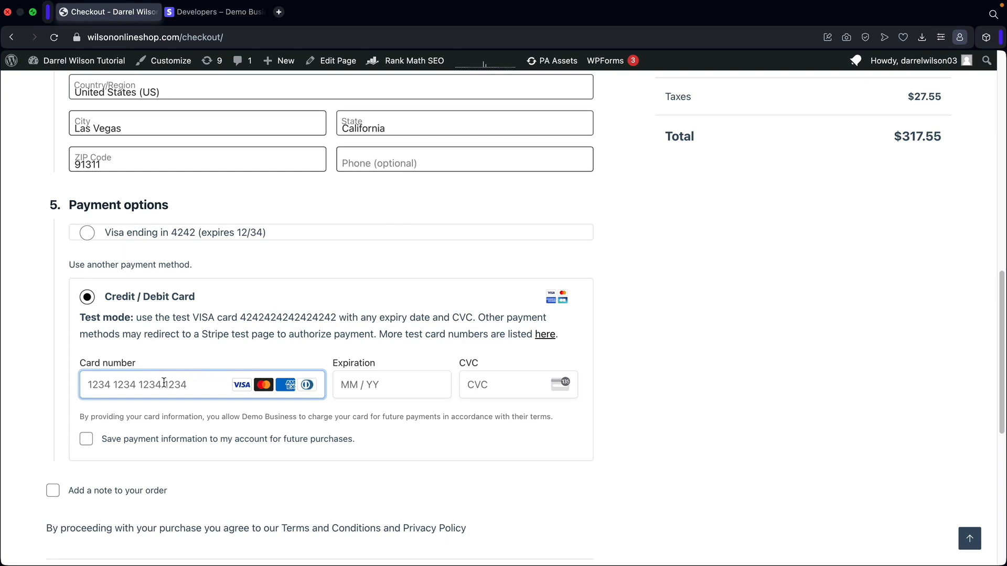
{"action": "type", "text": "4242424242424242"}
{"action": "type", "text": "1"}
{"action": "type", "text": "234"}
{"action": "type", "text": "123"}
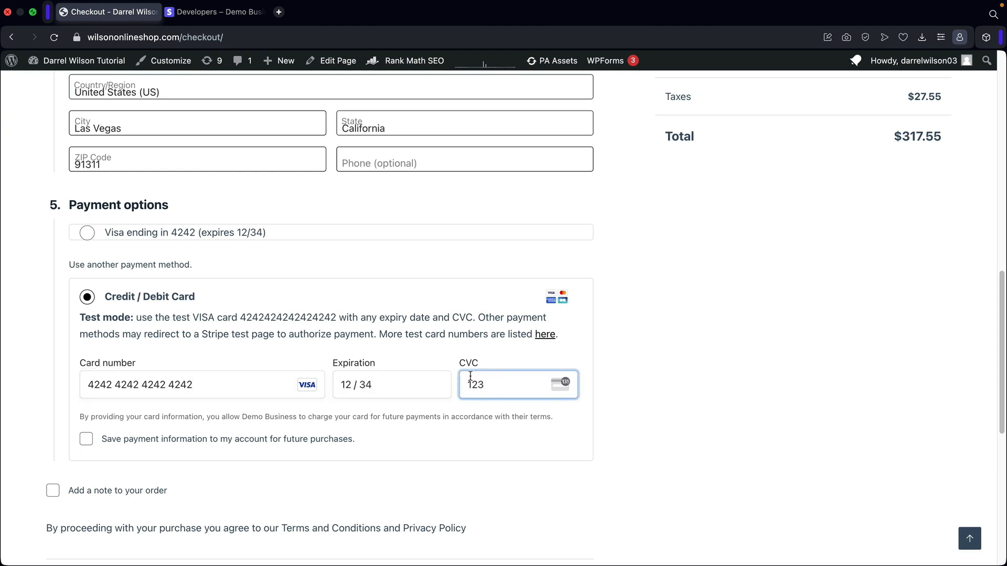
Leave the option to save payment information for future purchases off and place the order
{"action": "left_click", "coordinate": [86, 440]}
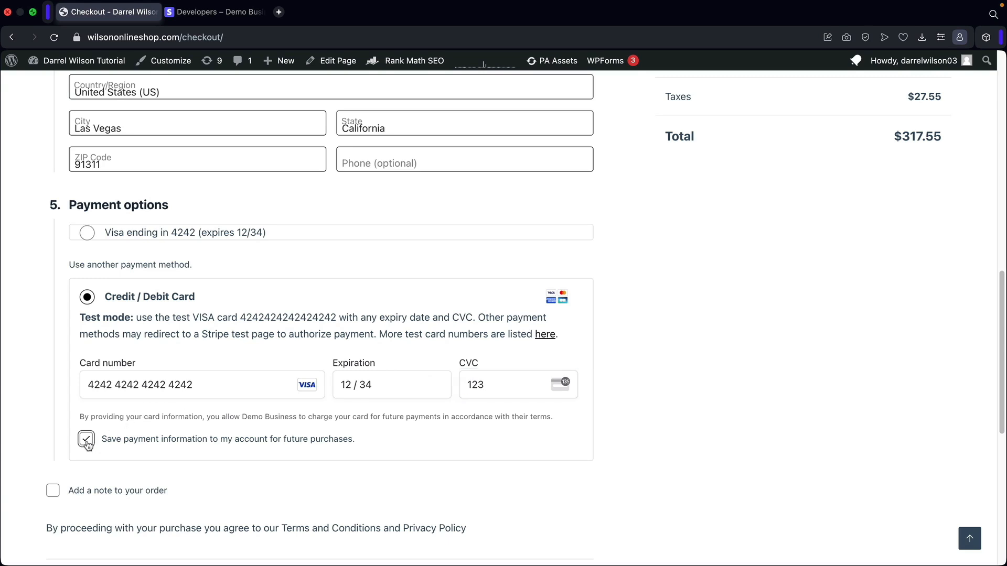
{"action": "left_click", "coordinate": [87, 441]}
{"action": "left_click_drag", "start_coordinate": [377, 384], "coordinate": [351, 383]}
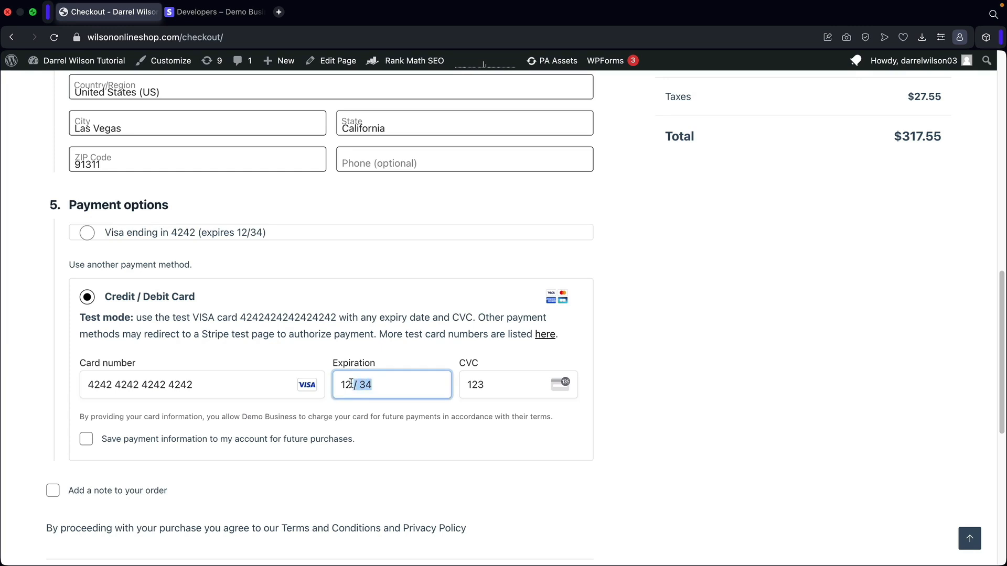
{"action": "left_click", "coordinate": [378, 386]}
{"action": "left_click", "coordinate": [677, 405]}
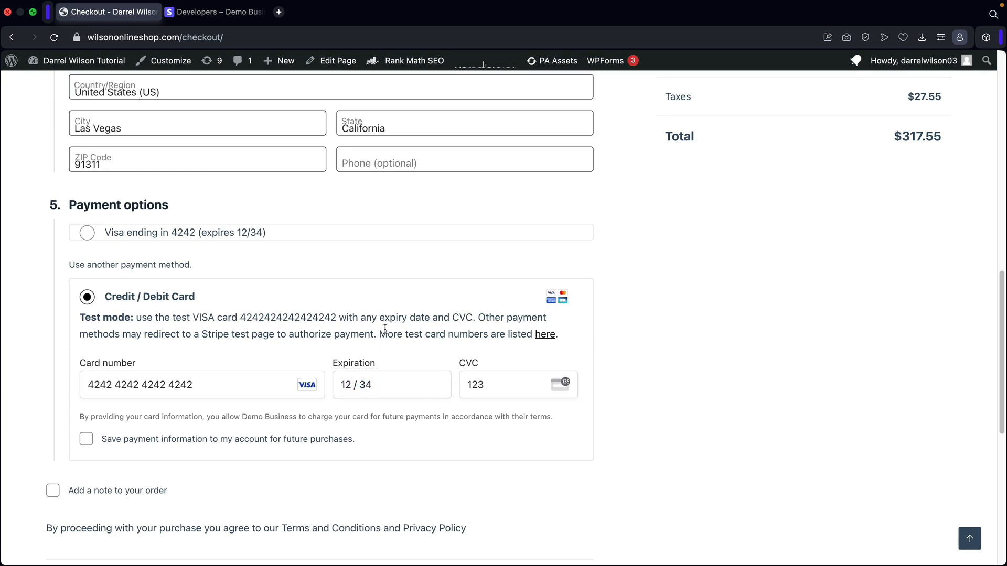
{"action": "scroll", "coordinate": [485, 358], "scroll_direction": "down", "scroll_amount": 5}
{"action": "left_click", "coordinate": [496, 354]}
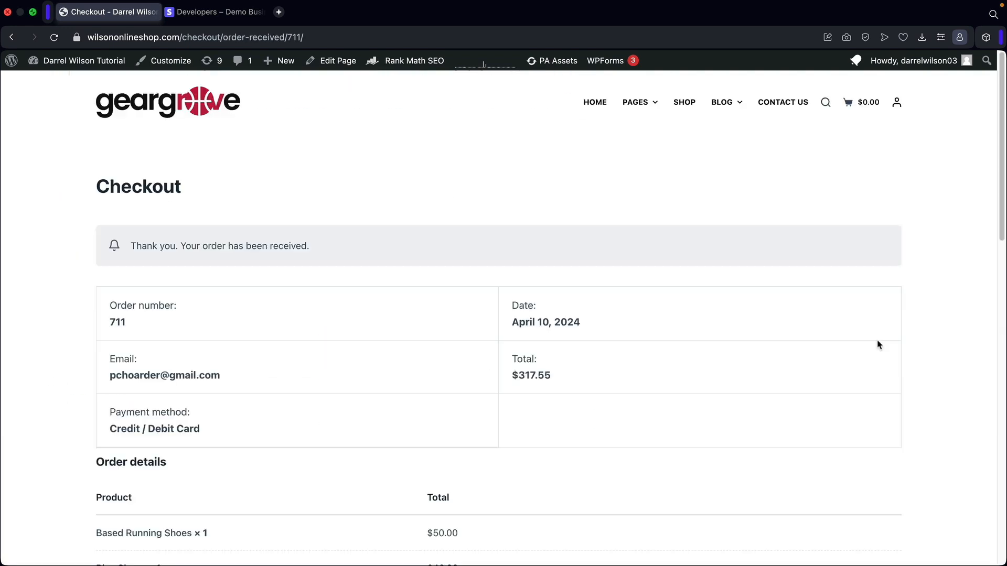
Review the order confirmation's item details, payment method, invoice options and billing address
{"action": "middle_click", "coordinate": [928, 318]}
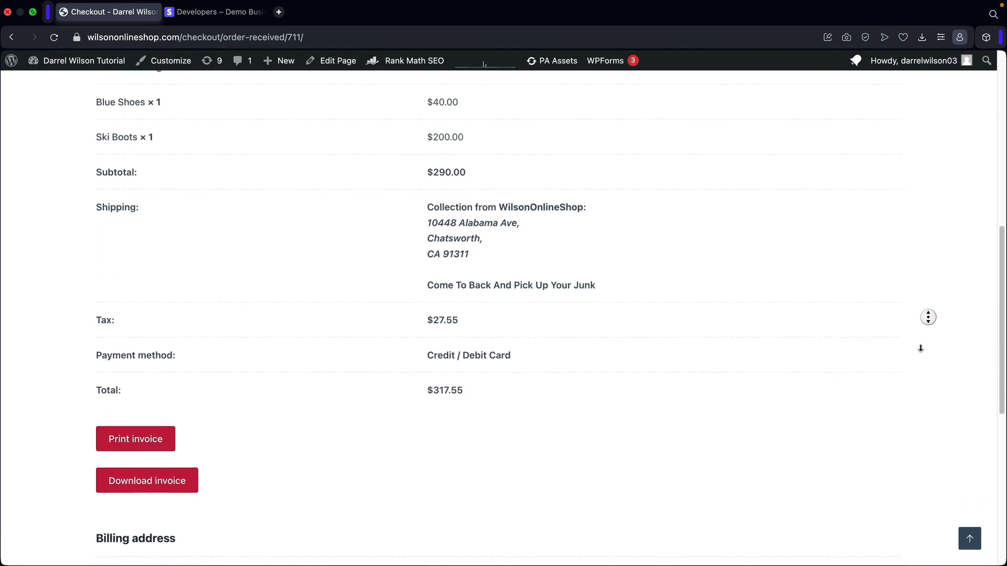
{"action": "left_click", "coordinate": [566, 385]}
{"action": "scroll", "coordinate": [592, 367], "scroll_direction": "down", "scroll_amount": 5}
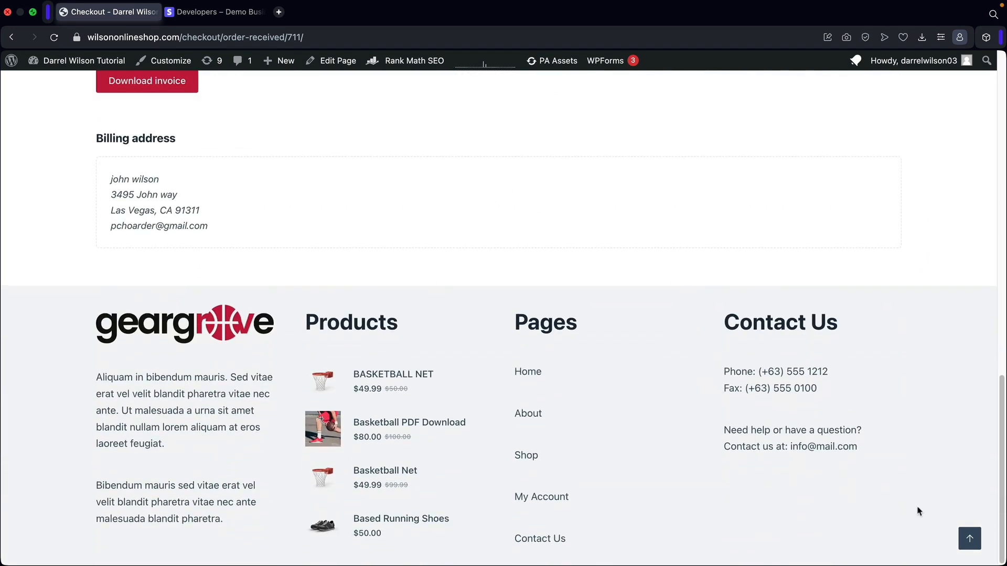
{"action": "left_click", "coordinate": [970, 538]}
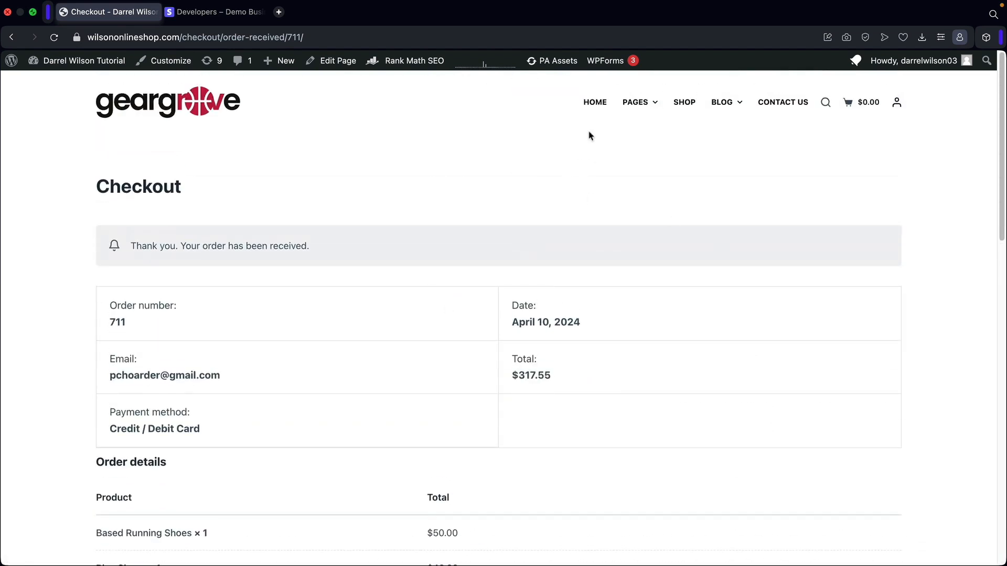
Switch to the Stripe dashboard and check today's gross volume and the newest test order among the succeeded payments
{"action": "left_click", "coordinate": [221, 21]}
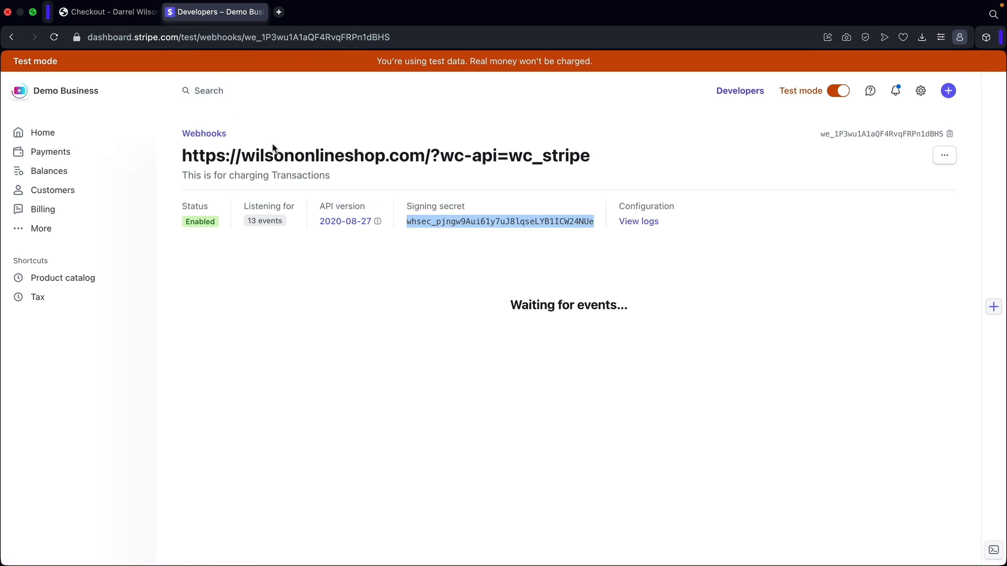
{"action": "left_click", "coordinate": [73, 132]}
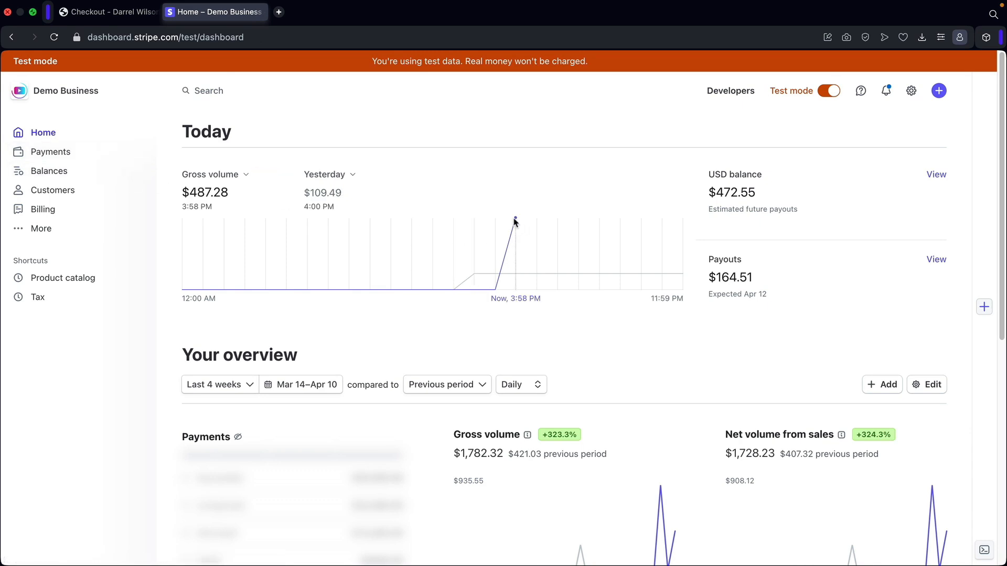
{"action": "left_click", "coordinate": [64, 154]}
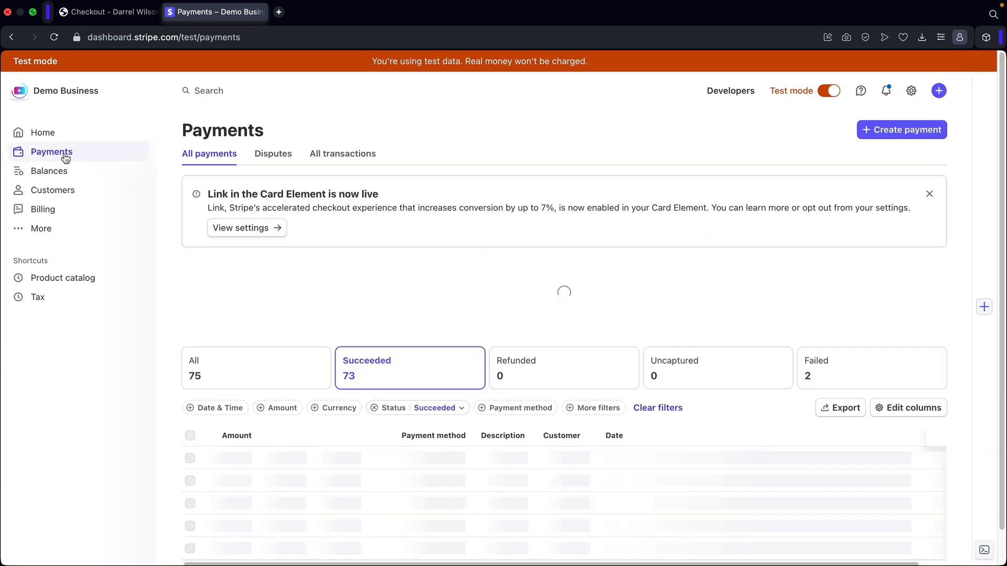
{"action": "scroll", "coordinate": [264, 297], "scroll_direction": "down", "scroll_amount": 3}
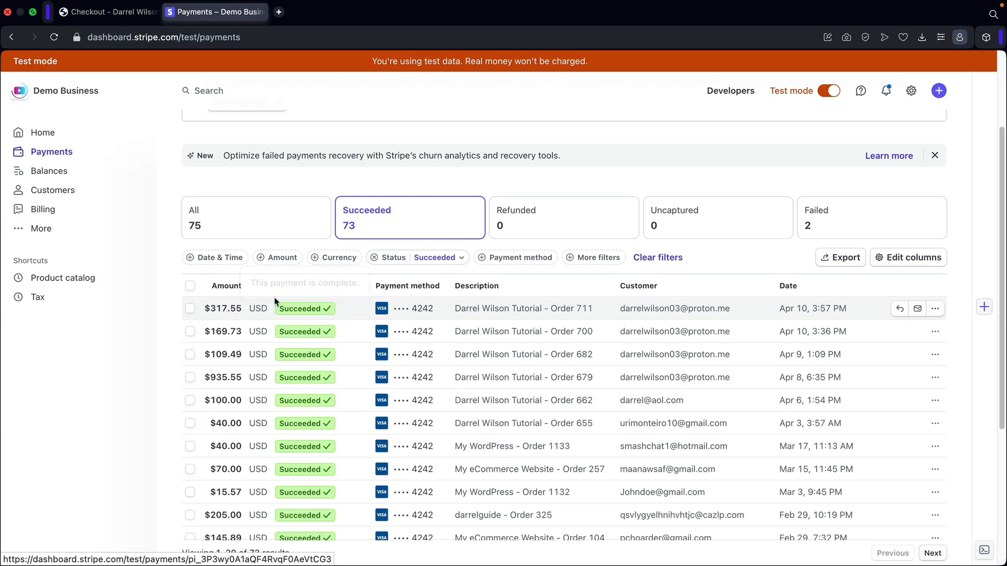
{"action": "scroll", "coordinate": [275, 231], "scroll_direction": "up", "scroll_amount": 3}
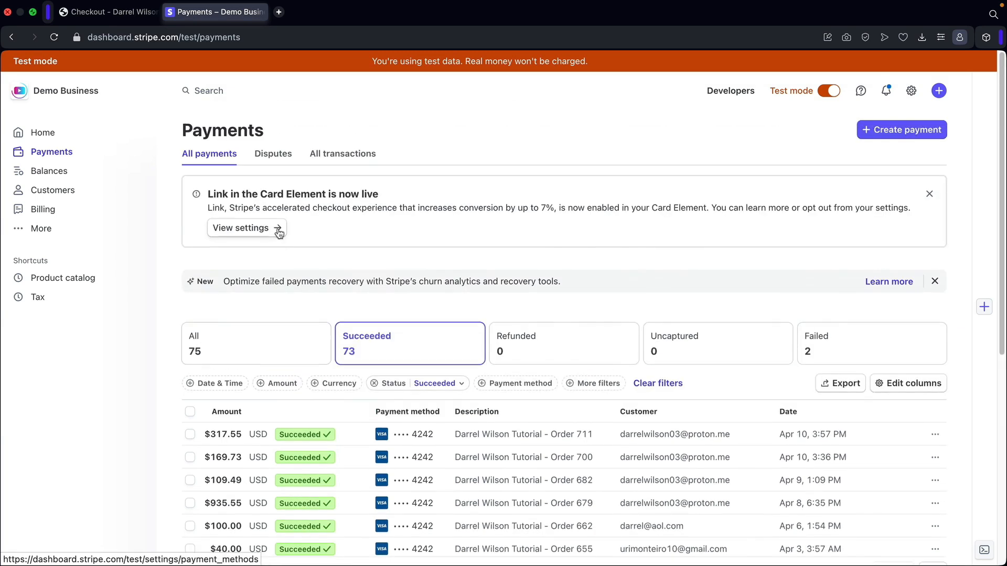
Return to the Stripe dashboard's home page and turn off its test mode
{"action": "left_click", "coordinate": [82, 135]}
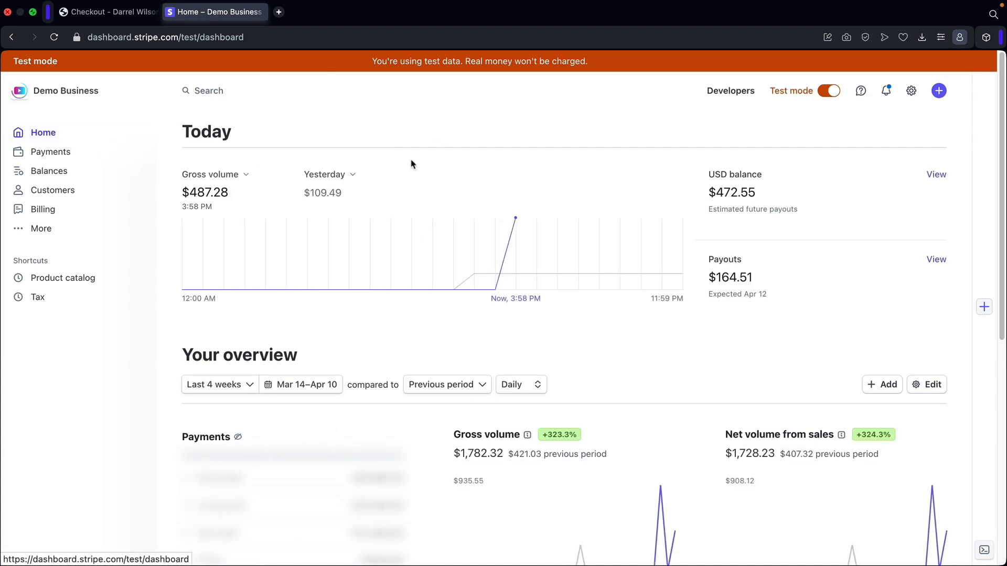
{"action": "left_click", "coordinate": [829, 92]}
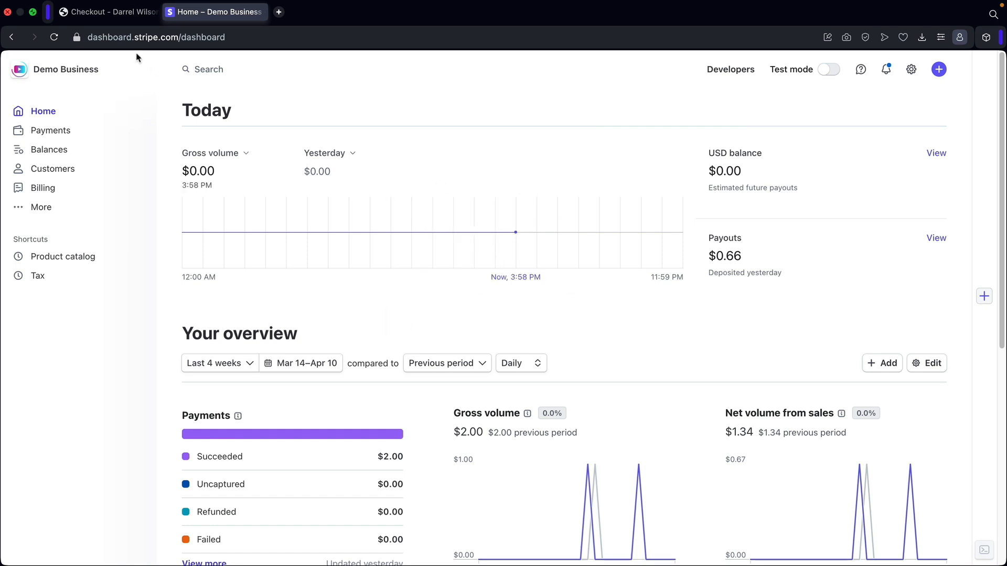
Switch back to the store, open the WordPress dashboard and go to the WooCommerce settings
{"action": "left_click", "coordinate": [113, 15]}
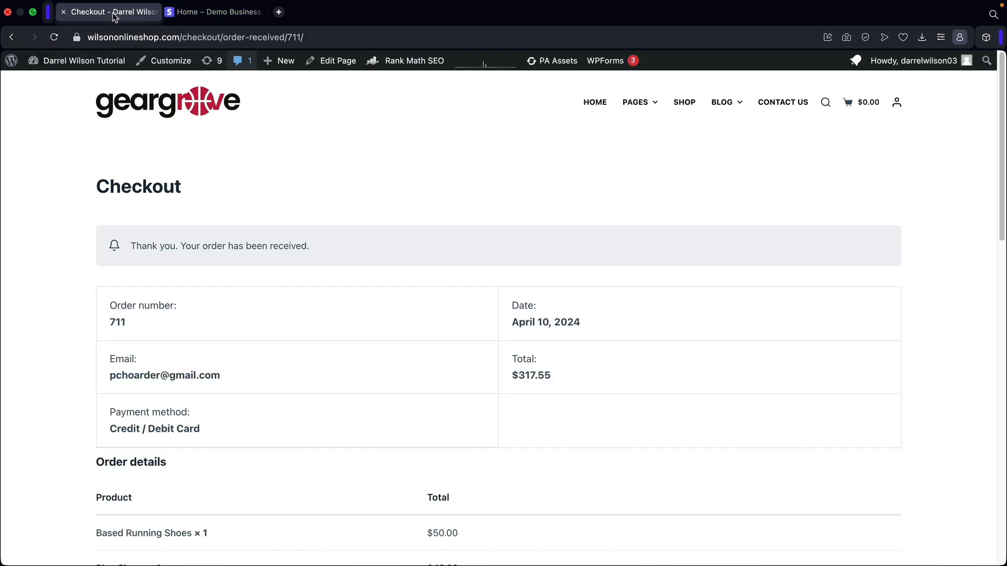
{"action": "left_click", "coordinate": [80, 85]}
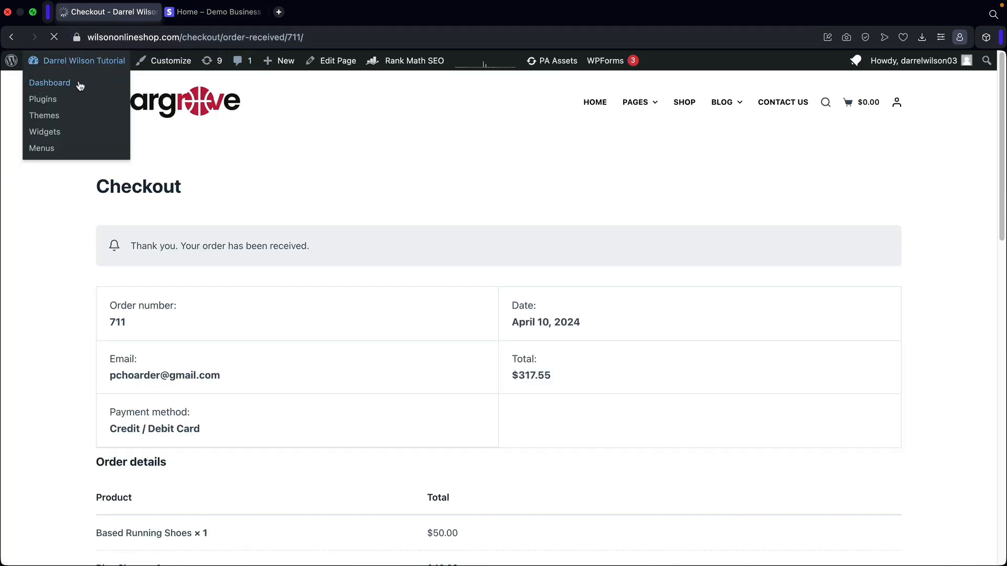
{"action": "mouse_move", "coordinate": [85, 96]}
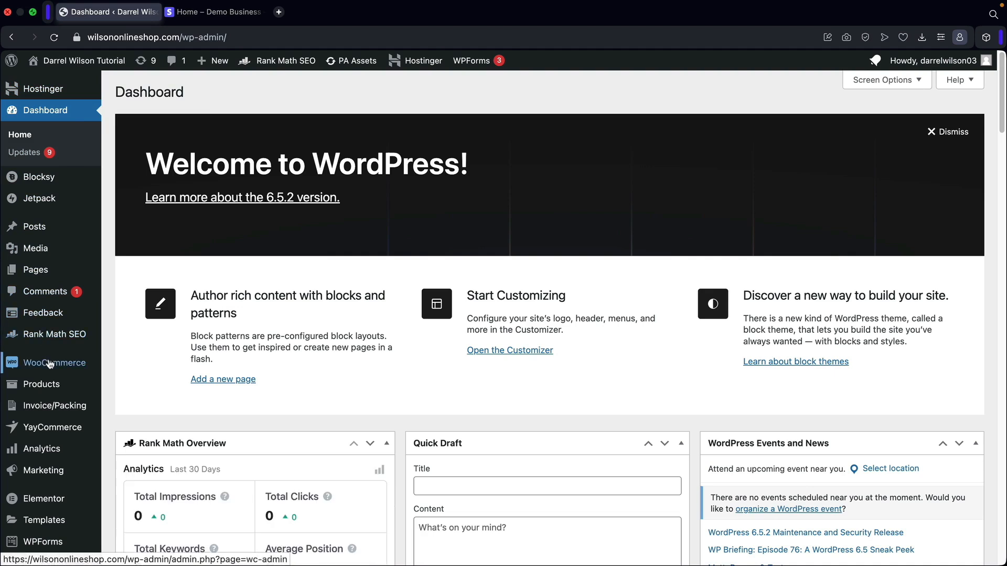
{"action": "mouse_move", "coordinate": [31, 363]}
{"action": "left_click", "coordinate": [135, 439]}
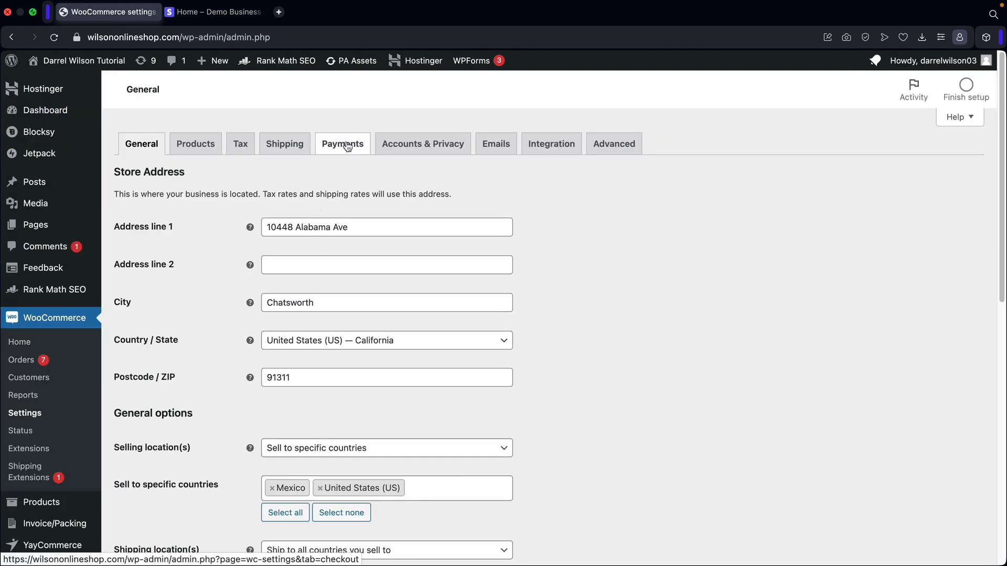
Open Stripe's general settings from the WooCommerce payment methods
{"action": "left_click", "coordinate": [343, 144]}
{"action": "scroll", "coordinate": [398, 210], "scroll_direction": "down", "scroll_amount": 3}
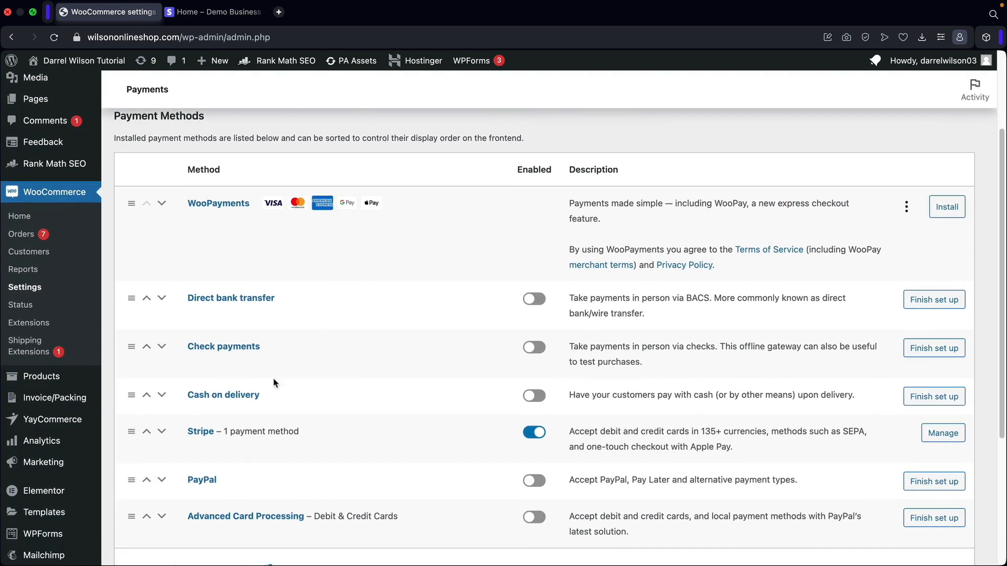
{"action": "left_click", "coordinate": [941, 438]}
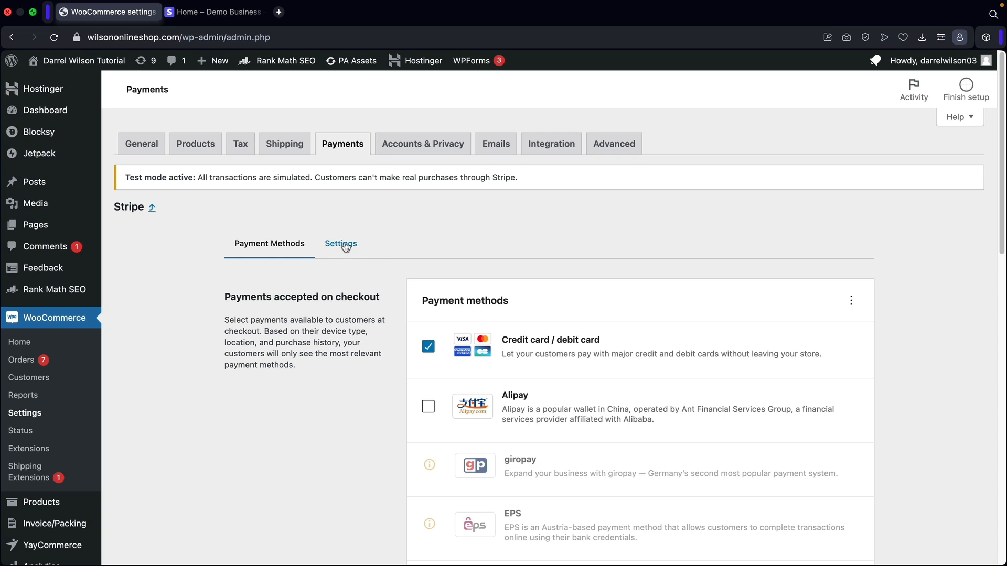
{"action": "left_click", "coordinate": [341, 245]}
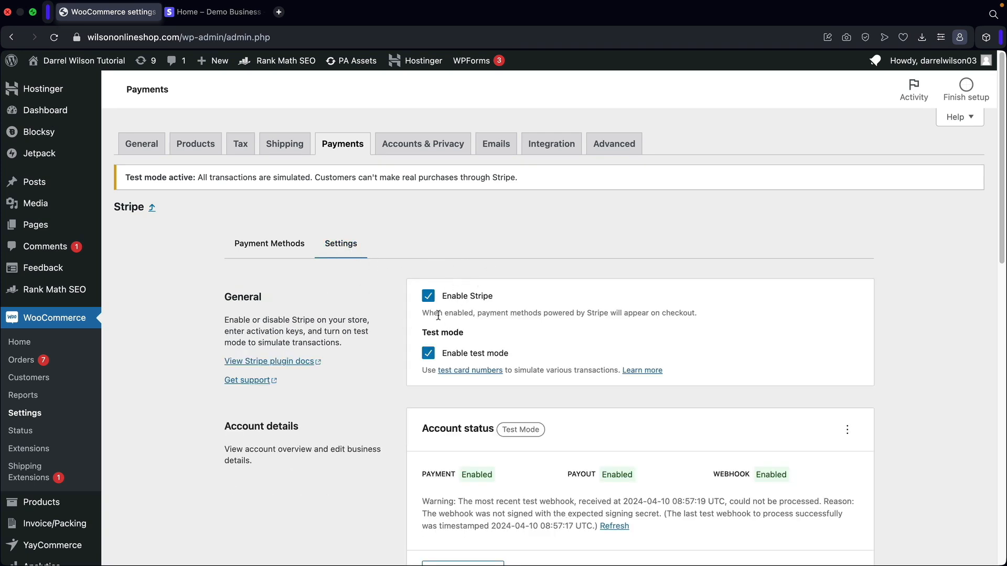
Disable Stripe's test mode and save the changes
{"action": "scroll", "coordinate": [438, 315], "scroll_direction": "down", "scroll_amount": 5}
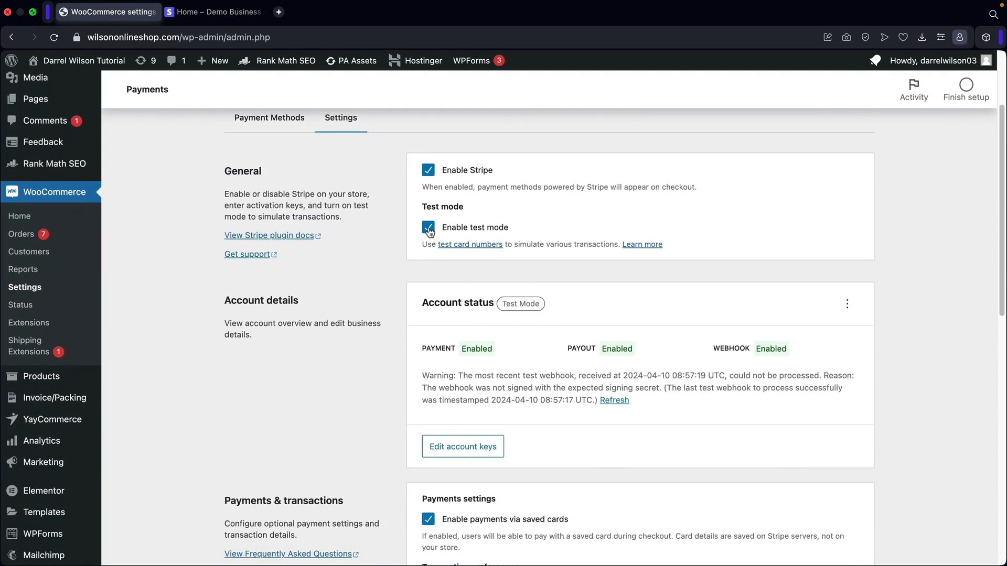
{"action": "left_click", "coordinate": [428, 229]}
{"action": "left_click_drag", "start_coordinate": [1003, 221], "coordinate": [1000, 464]}
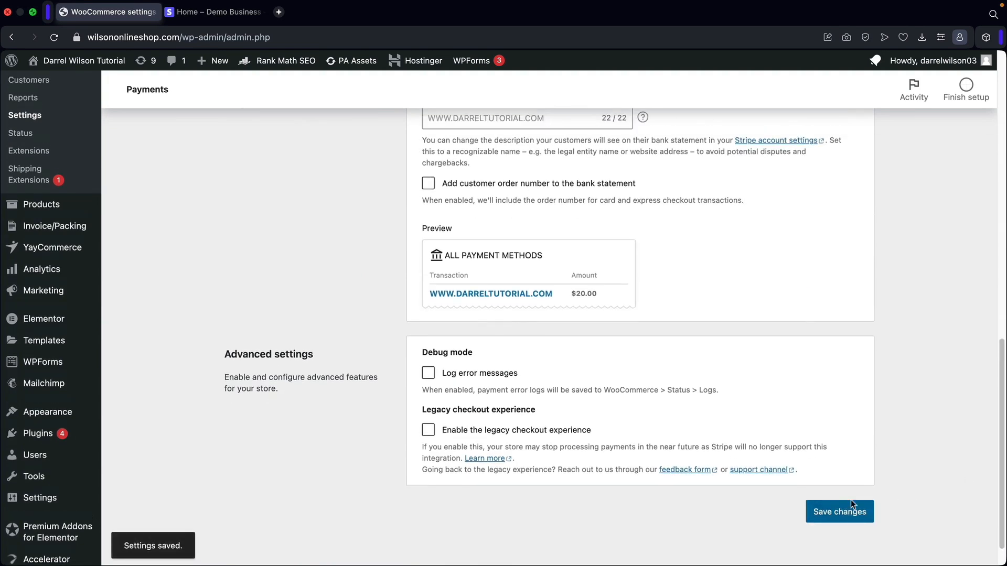
Open Stripe's live account keys for editing and clear the live secret key and live publishable key
{"action": "scroll", "coordinate": [851, 499], "scroll_direction": "up", "scroll_amount": 15}
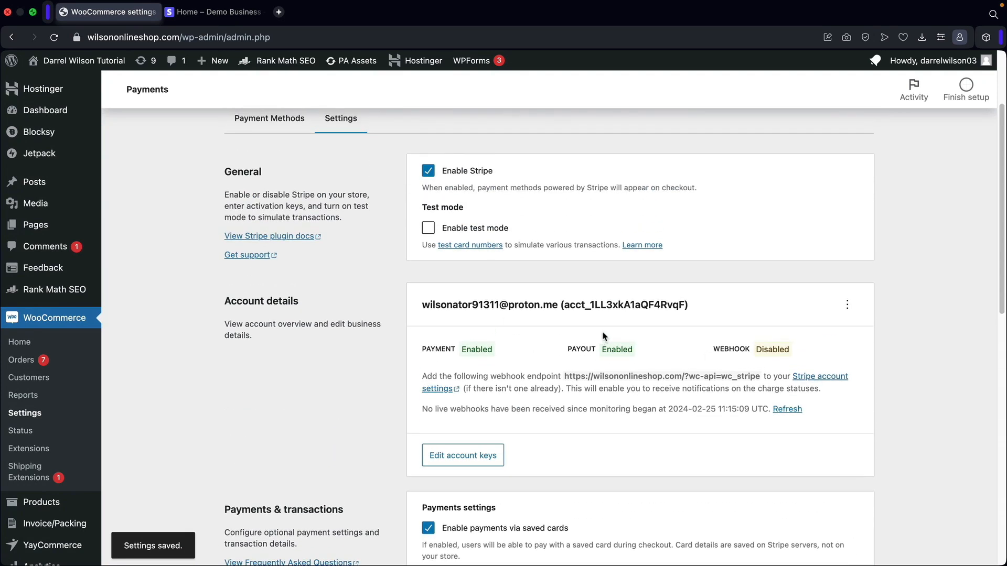
{"action": "left_click_drag", "start_coordinate": [720, 351], "coordinate": [767, 351]}
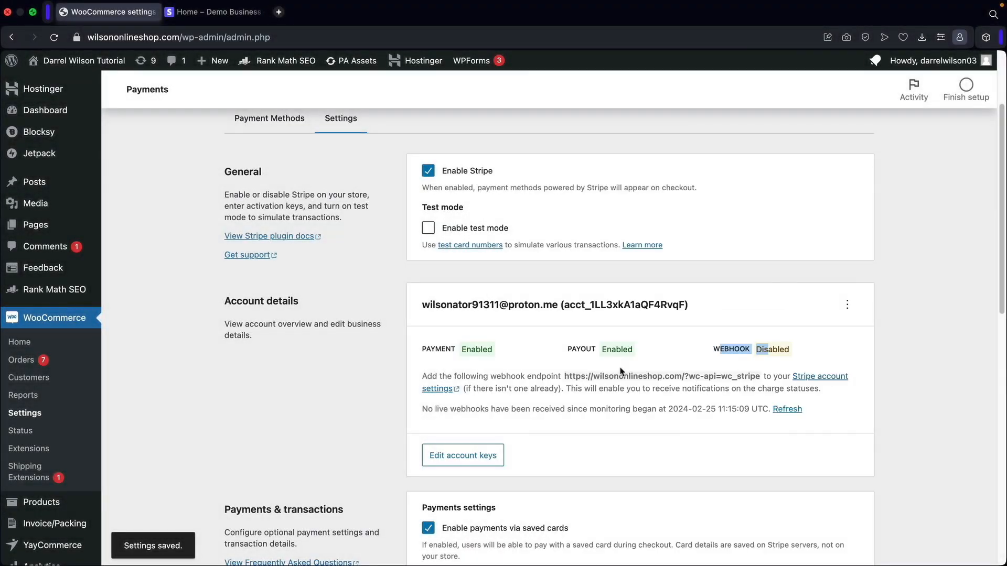
{"action": "left_click", "coordinate": [442, 455]}
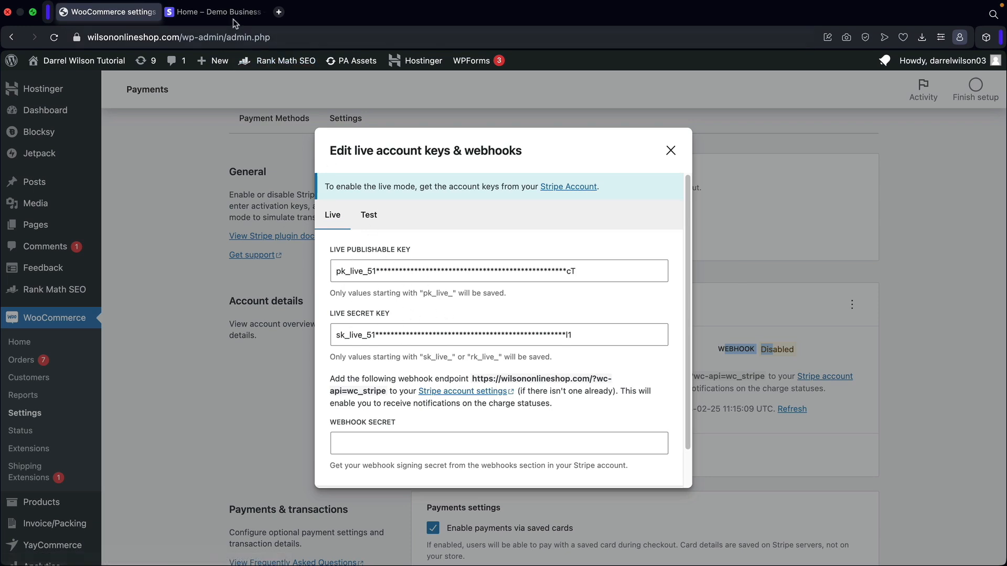
{"action": "left_click", "coordinate": [438, 329]}
{"action": "key", "text": "super+a"}
{"action": "key", "text": "BackSpace"}
{"action": "left_click", "coordinate": [445, 272]}
{"action": "key", "text": "super+a"}
{"action": "key", "text": "BackSpace"}
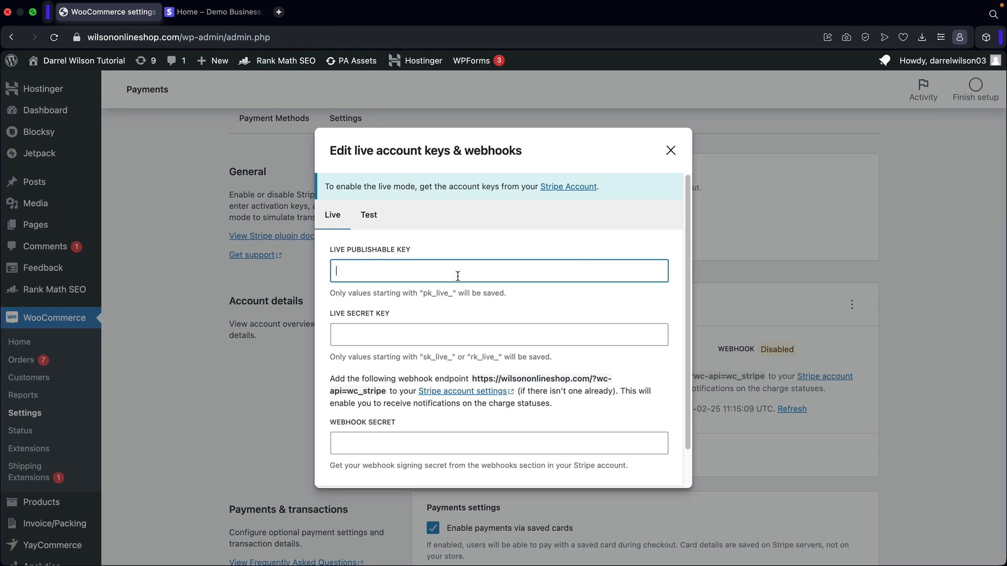
Copy the live publishable key from the Stripe dashboard's developer API keys and paste it into the store's live publishable key field
{"action": "left_click", "coordinate": [212, 12]}
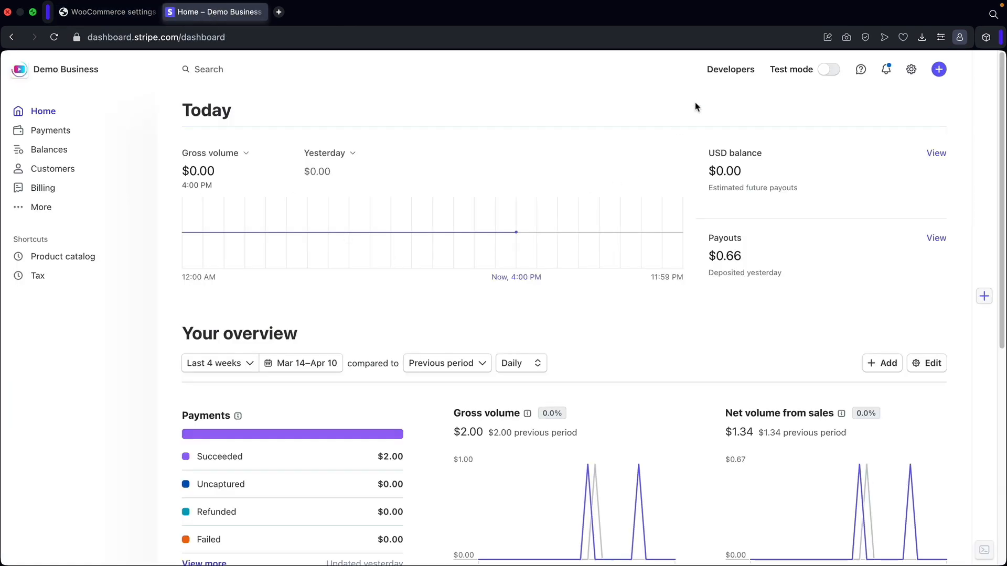
{"action": "left_click", "coordinate": [728, 73]}
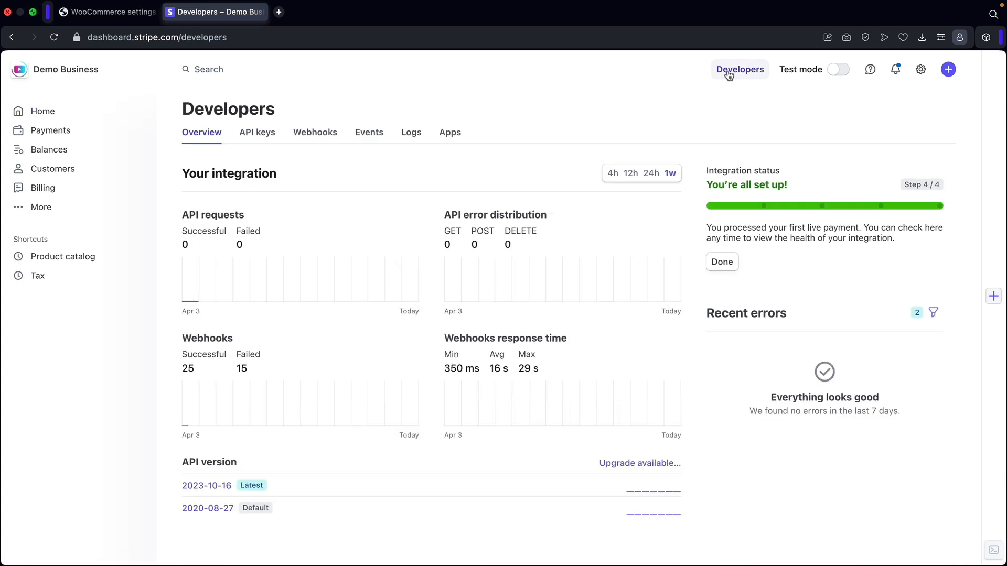
{"action": "left_click", "coordinate": [257, 138]}
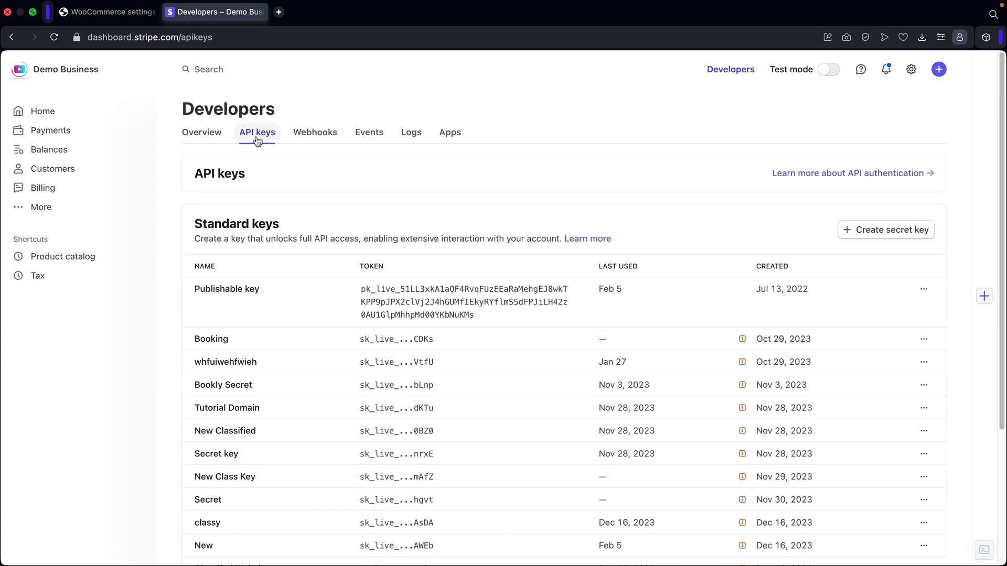
{"action": "left_click", "coordinate": [403, 299]}
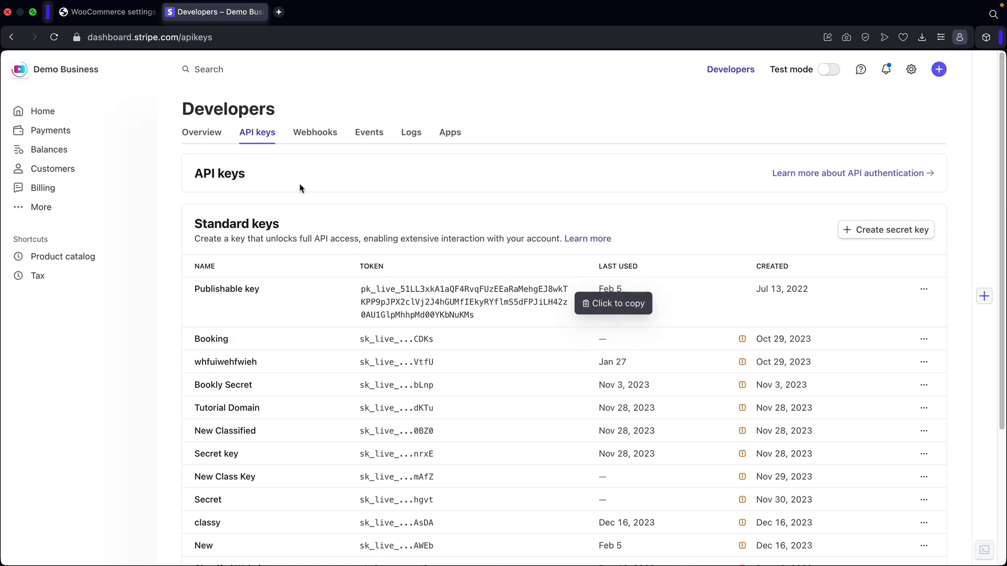
{"action": "left_click", "coordinate": [111, 11]}
{"action": "right_click", "coordinate": [362, 273]}
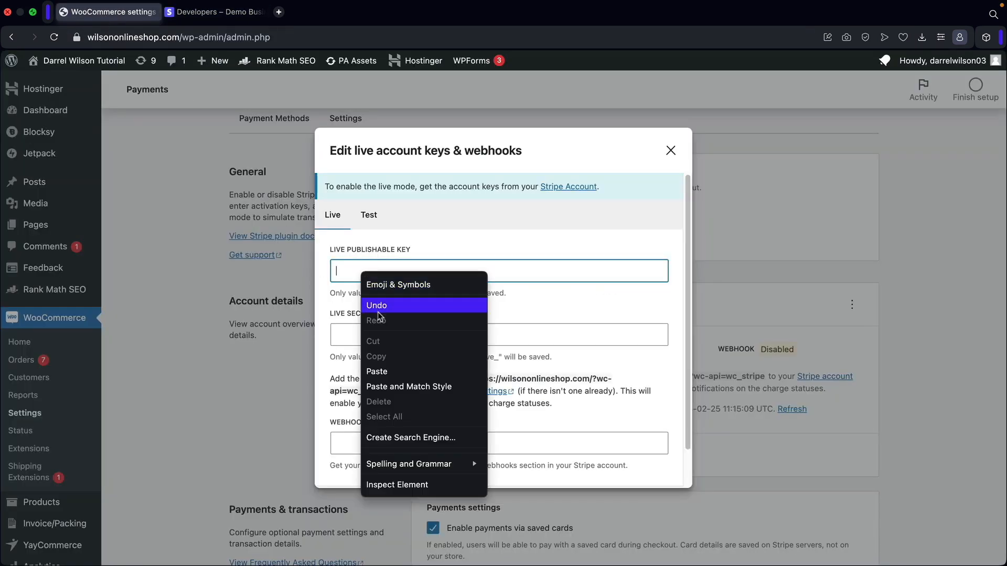
{"action": "left_click", "coordinate": [387, 371]}
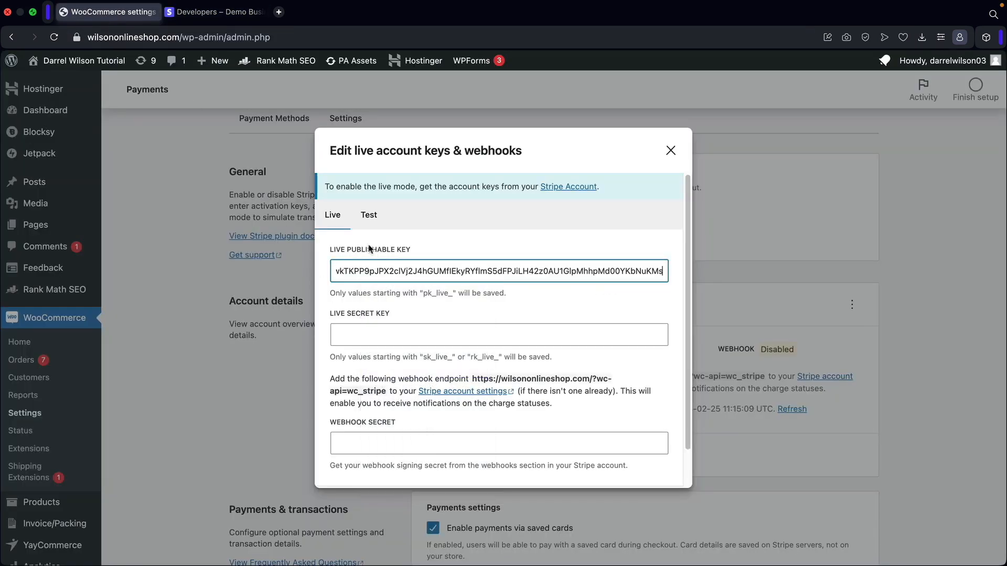
Switch back to Stripe's API keys and create a new secret key named "Secret Key!"
{"action": "left_click", "coordinate": [218, 12]}
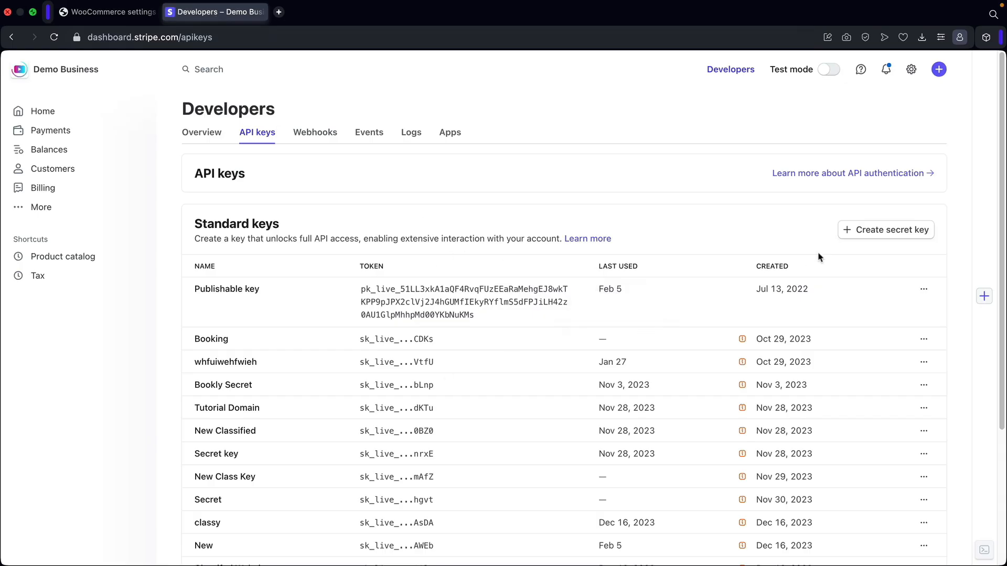
{"action": "left_click", "coordinate": [885, 231]}
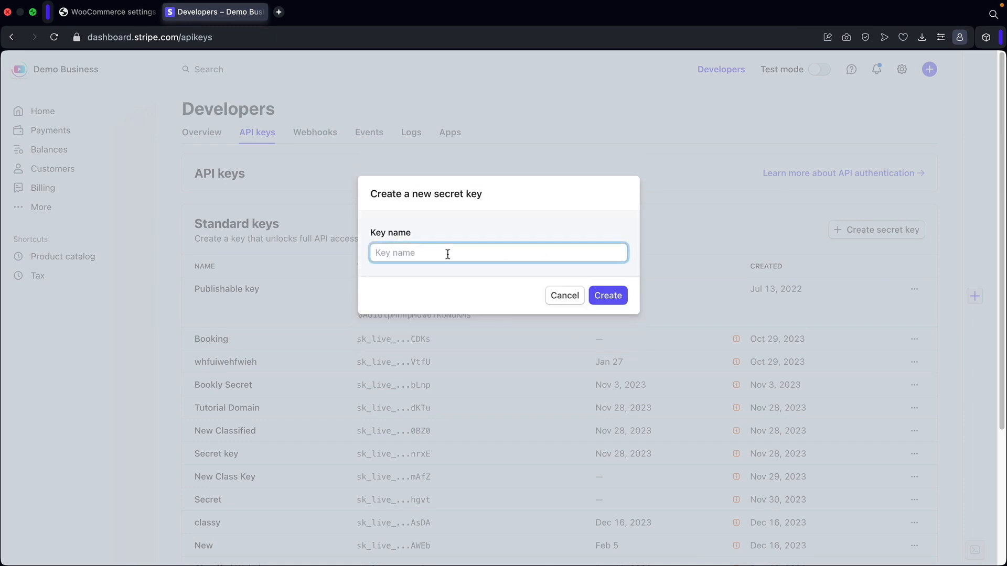
{"action": "type", "text": "B"}
{"action": "key", "text": "BackSpace"}
{"action": "type", "text": "Se"}
{"action": "type", "text": "cret Key!"}
{"action": "left_click", "coordinate": [607, 295]}
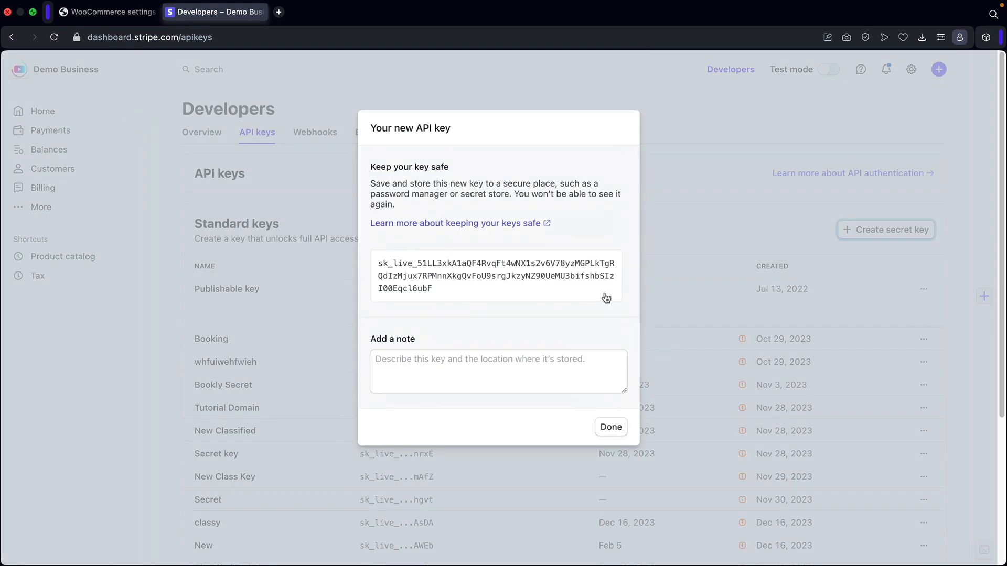
Copy the new secret key from Stripe and paste it into the store's live secret key field
{"action": "left_click", "coordinate": [460, 276]}
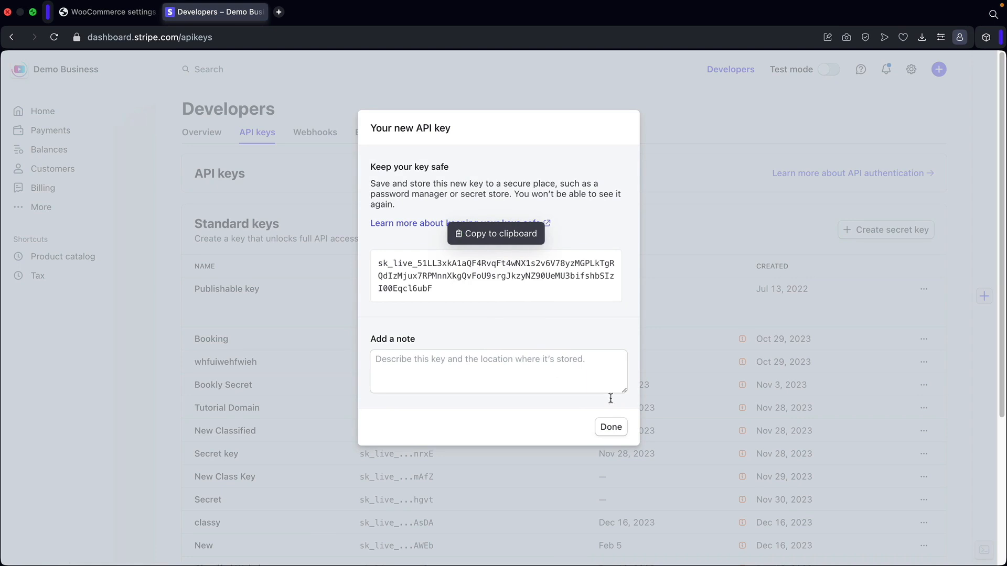
{"action": "left_click", "coordinate": [610, 427]}
{"action": "left_click", "coordinate": [105, 12]}
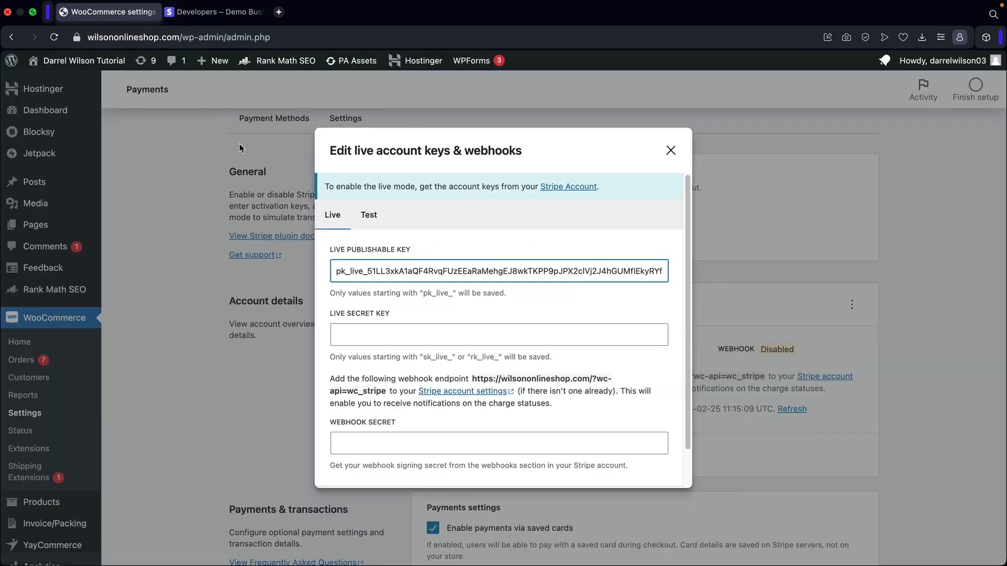
{"action": "left_click", "coordinate": [349, 329]}
{"action": "right_click", "coordinate": [350, 330]}
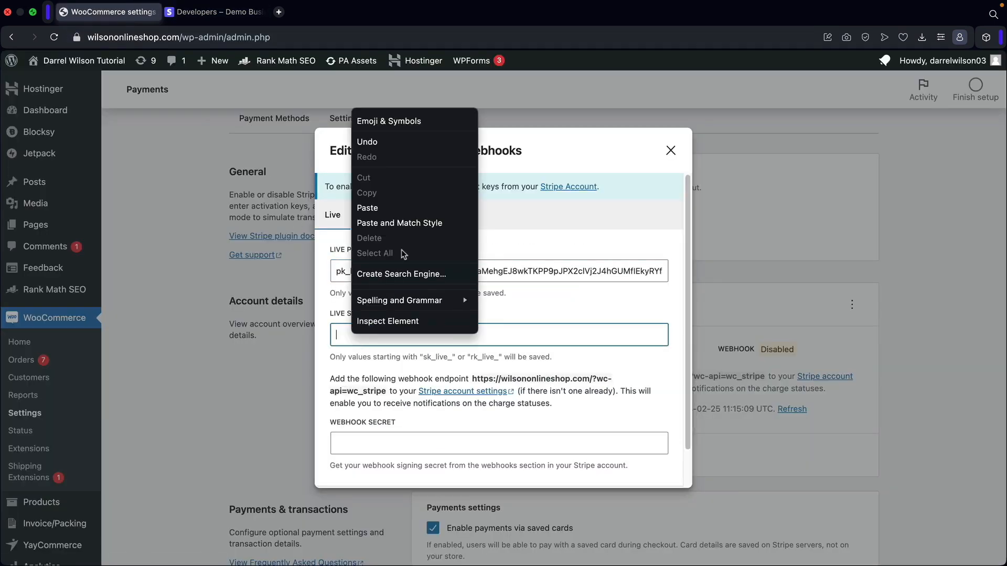
{"action": "left_click", "coordinate": [401, 210]}
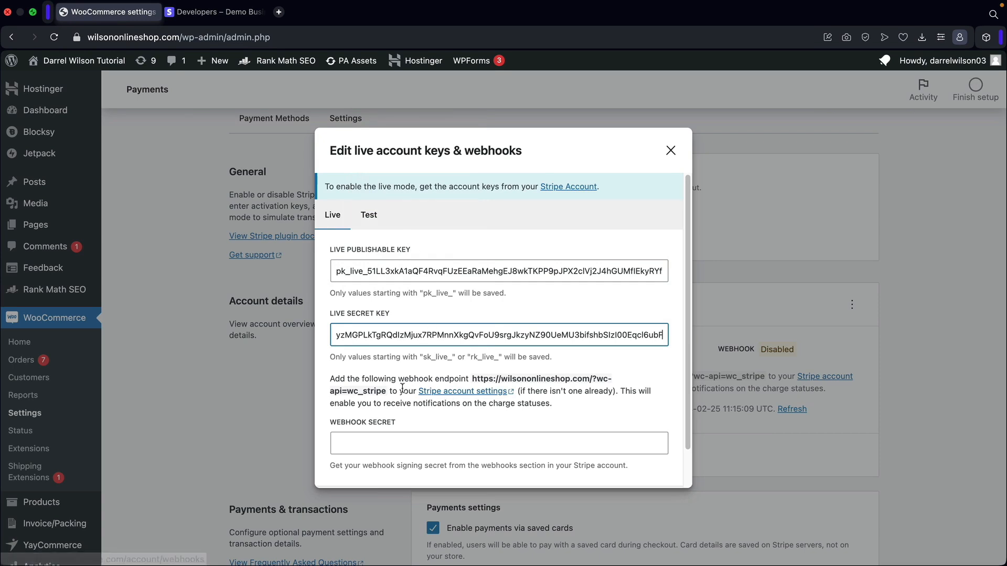
Copy the store's webhook endpoint URL and paste it as the endpoint URL of a new webhook endpoint in Stripe
{"action": "left_click_drag", "start_coordinate": [473, 377], "coordinate": [384, 390]}
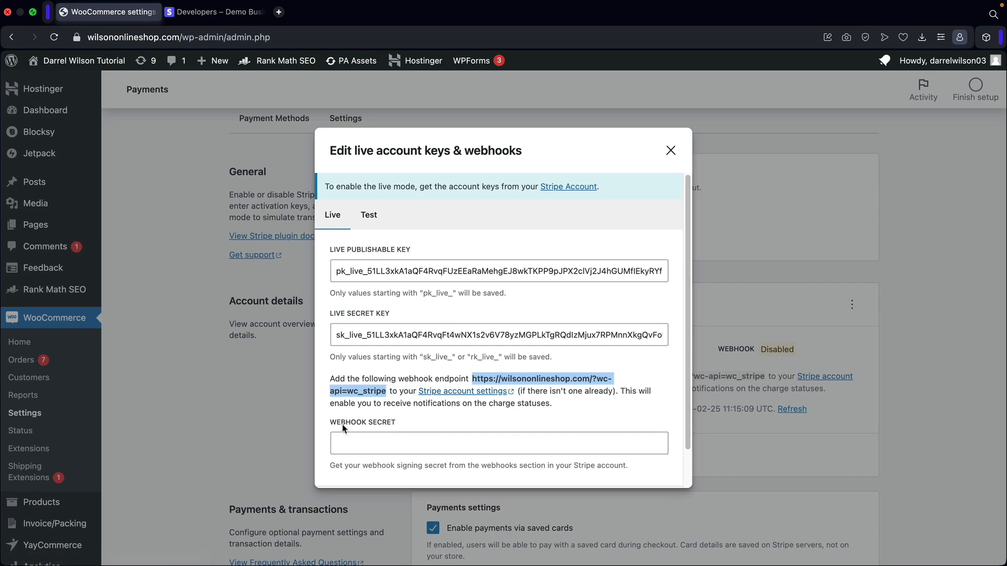
{"action": "right_click", "coordinate": [349, 399]}
{"action": "left_click", "coordinate": [367, 281]}
{"action": "left_click", "coordinate": [218, 16]}
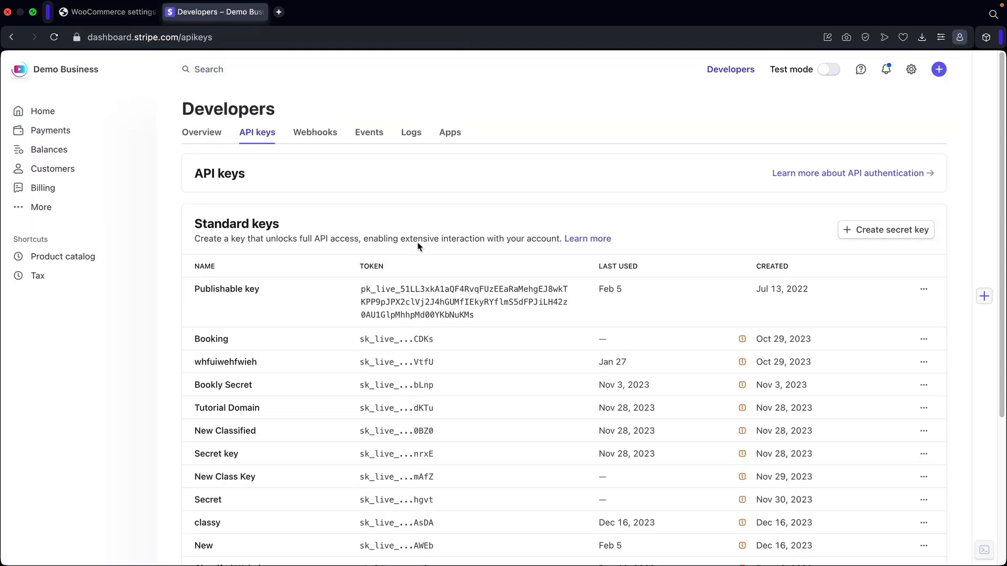
{"action": "left_click", "coordinate": [315, 134]}
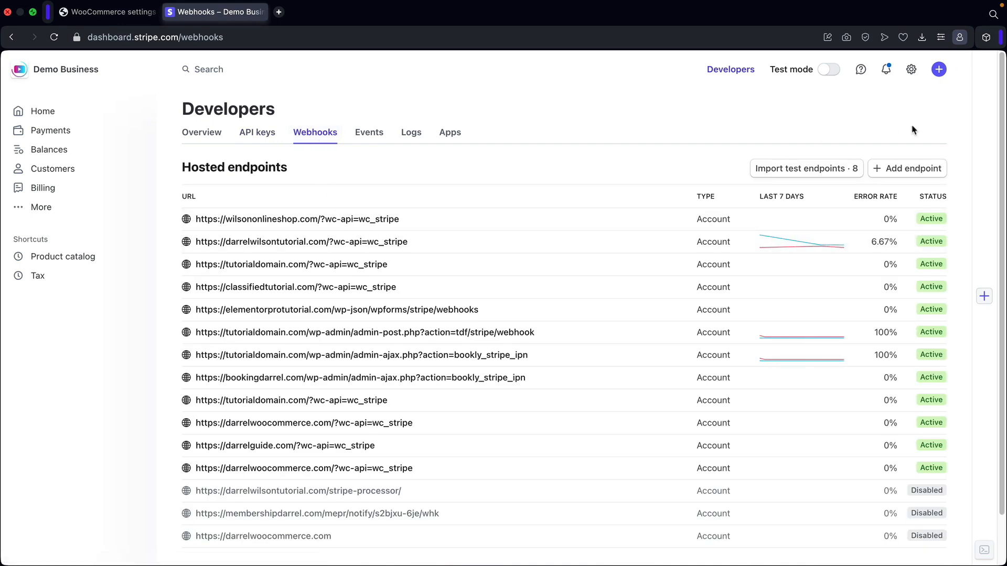
{"action": "left_click", "coordinate": [904, 168]}
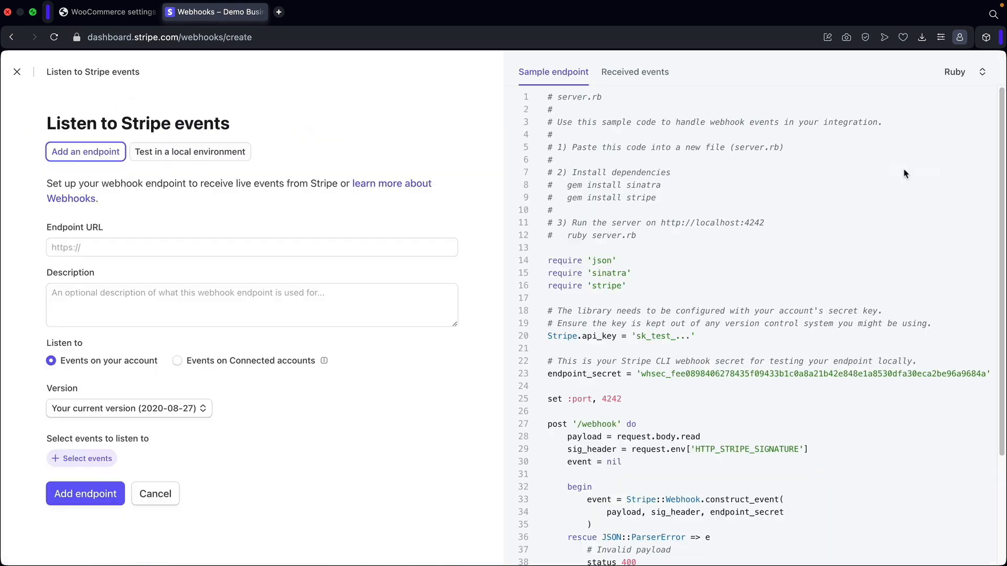
{"action": "left_click", "coordinate": [77, 242]}
{"action": "right_click", "coordinate": [73, 247]}
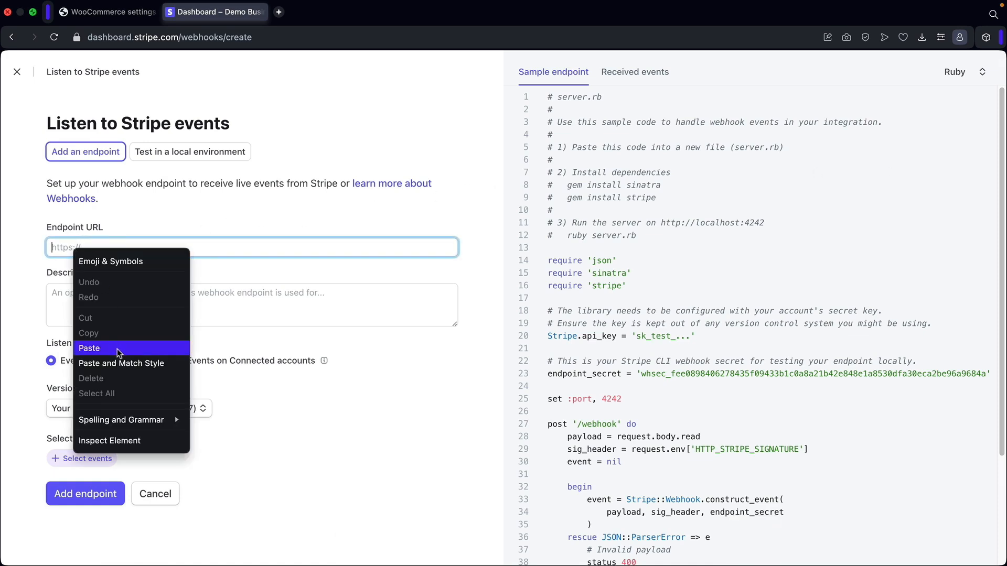
{"action": "left_click", "coordinate": [118, 348]}
Set the webhook endpoint's description to "this is for my ecommerce website"
{"action": "left_click", "coordinate": [160, 295]}
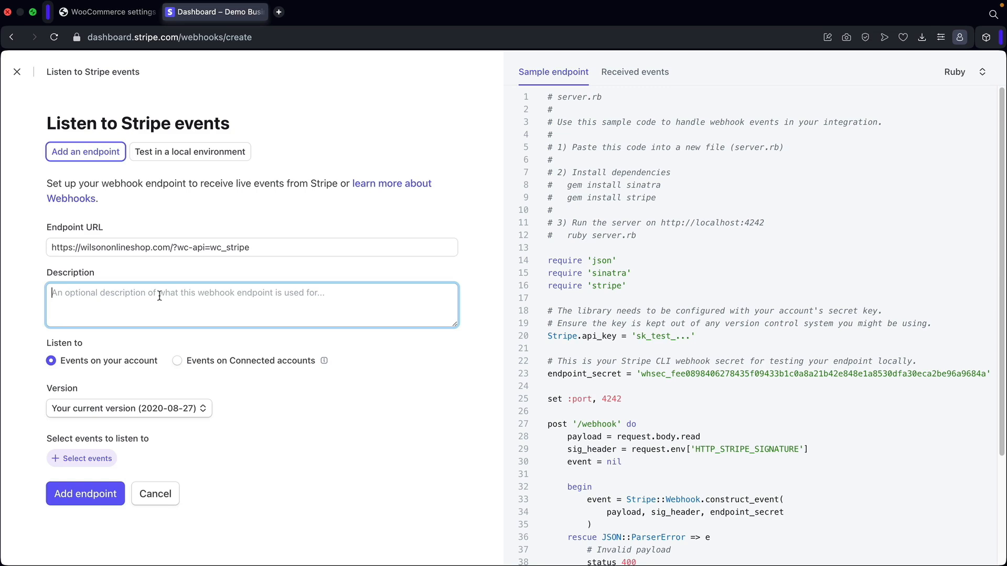
{"action": "type", "text": "this is dfo"}
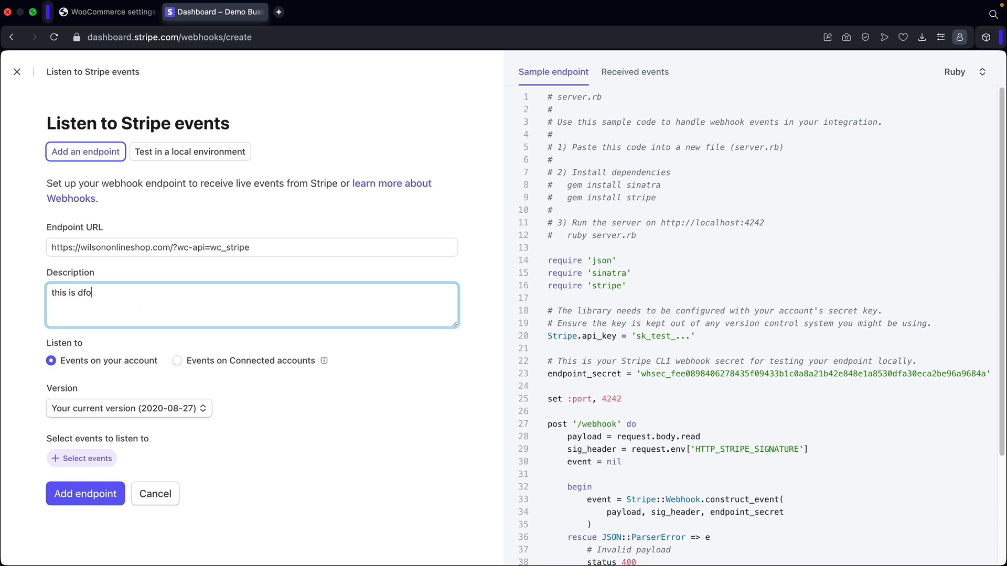
{"action": "key", "text": "BackSpace"}
{"action": "key", "text": "BackSpace"}
{"action": "key", "text": "BackSpace"}
{"action": "type", "text": "for my ecommerce website"}
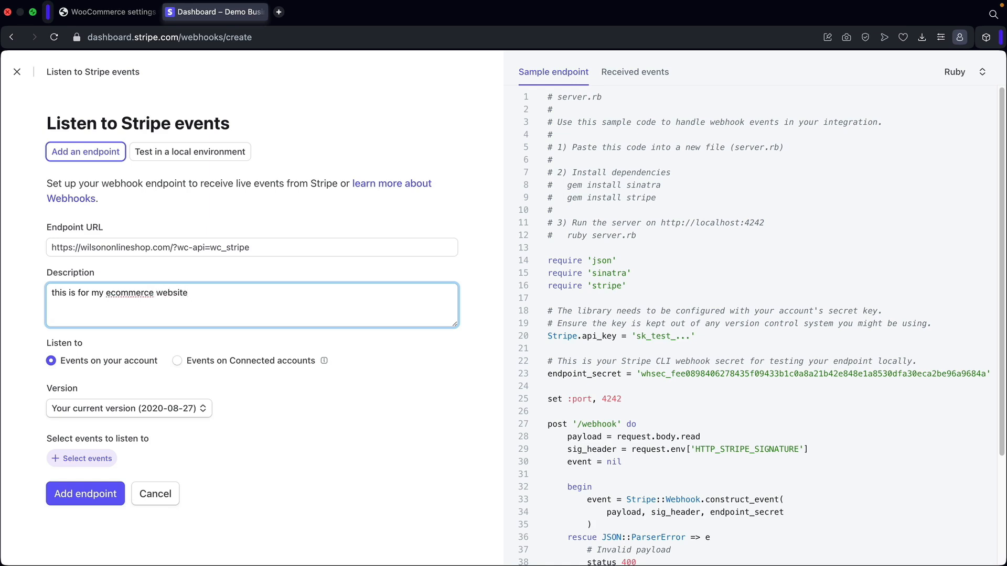
Select all Charge events for the webhook to listen to and add the endpoint
{"action": "left_click", "coordinate": [96, 458]}
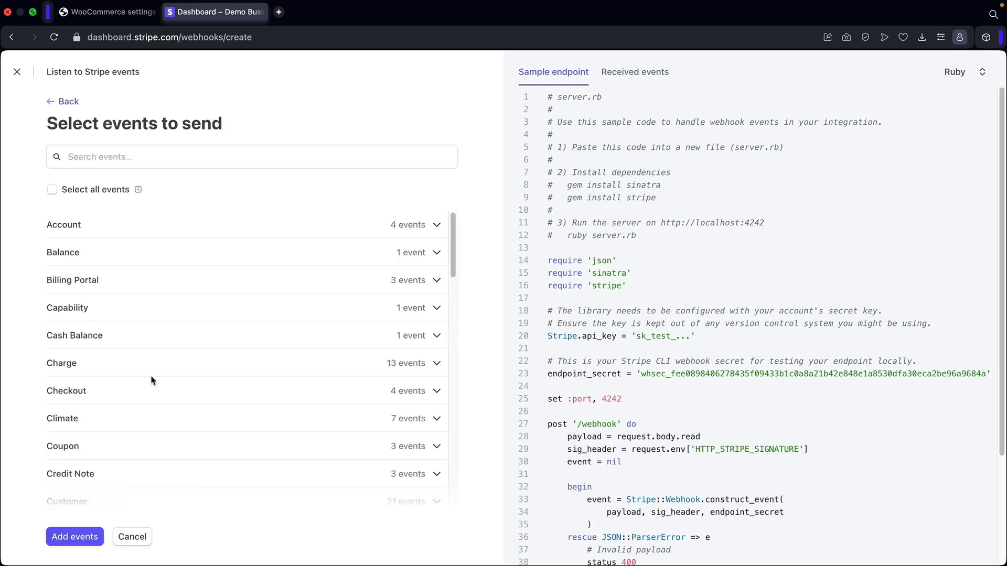
{"action": "left_click", "coordinate": [103, 365]}
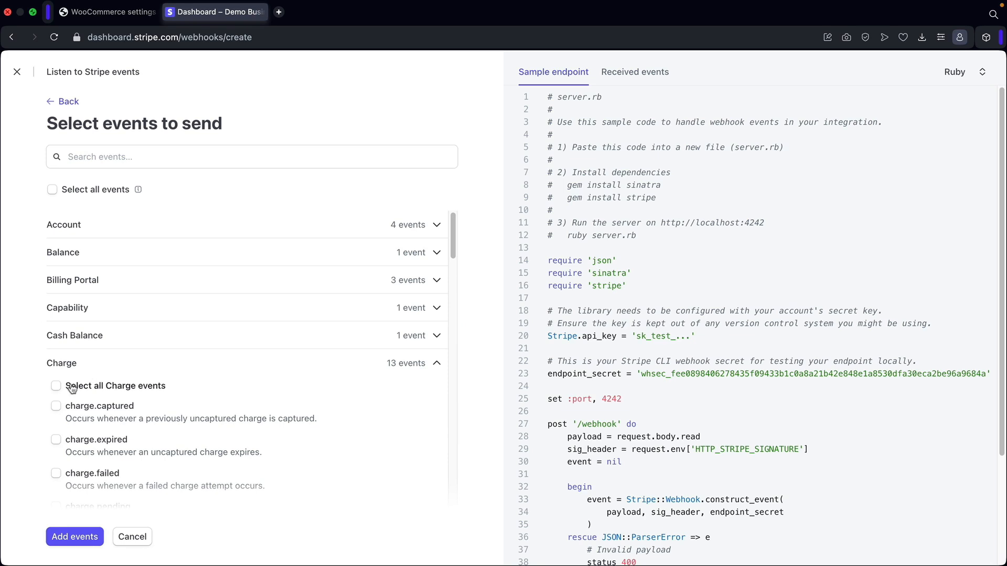
{"action": "left_click", "coordinate": [56, 387]}
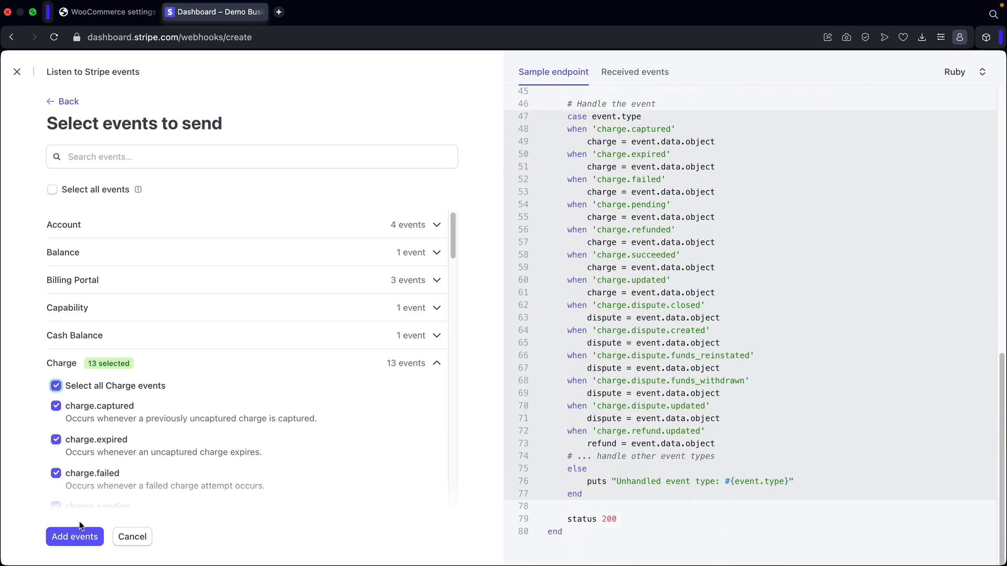
{"action": "left_click", "coordinate": [73, 538]}
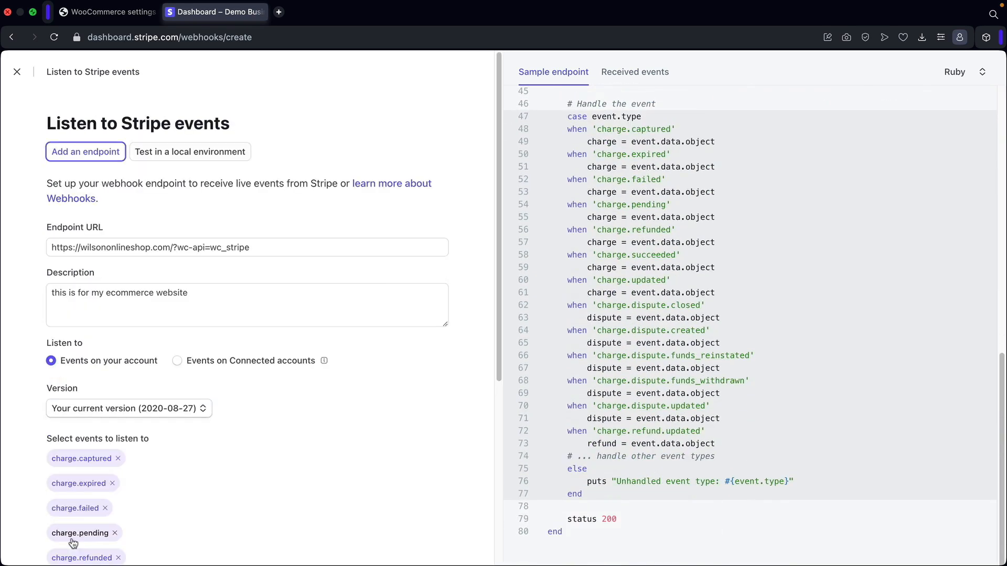
{"action": "scroll", "coordinate": [81, 500], "scroll_direction": "down", "scroll_amount": 5}
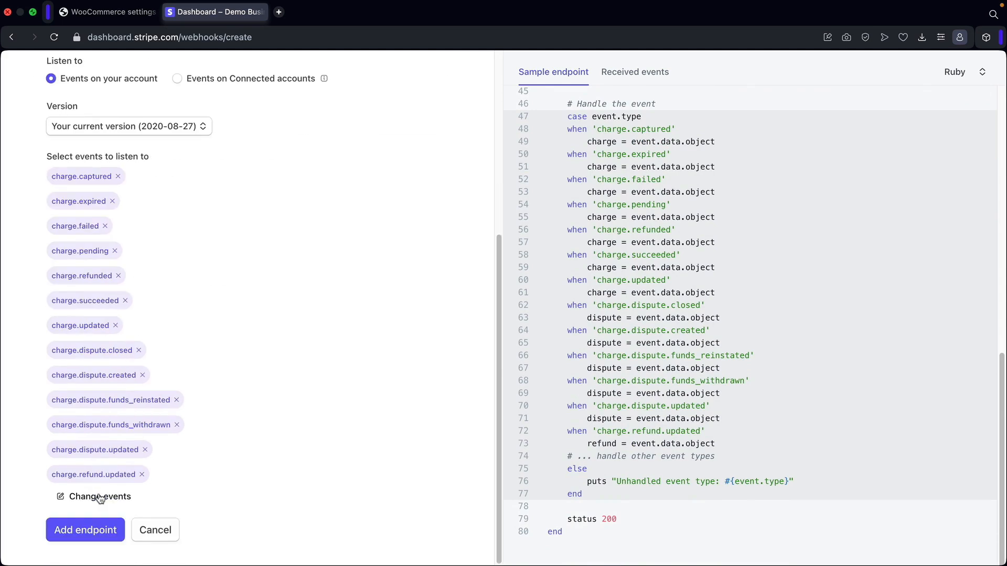
{"action": "left_click", "coordinate": [84, 531]}
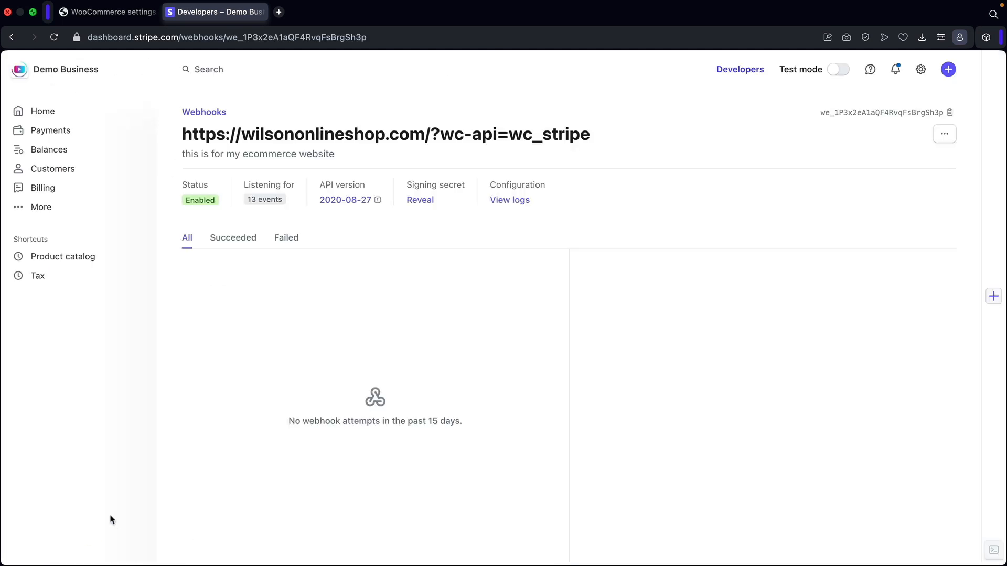
Reveal the new webhook endpoint's signing secret and copy it
{"action": "left_click", "coordinate": [427, 201]}
{"action": "double_click", "coordinate": [430, 200]}
{"action": "right_click", "coordinate": [429, 200]}
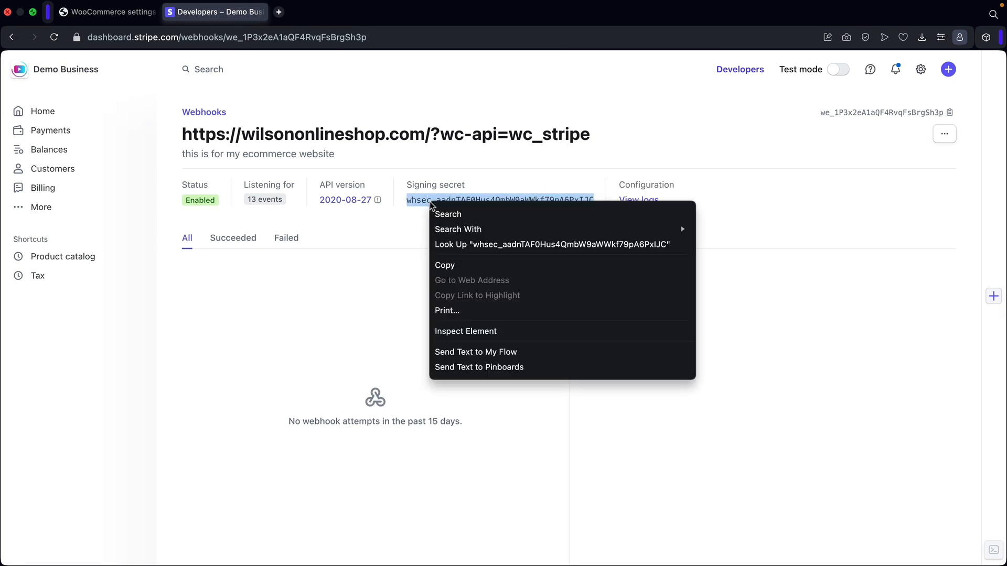
{"action": "left_click", "coordinate": [450, 267]}
Switch back to the store, paste the signing secret into the webhook secret field and save the live keys
{"action": "left_click", "coordinate": [114, 15]}
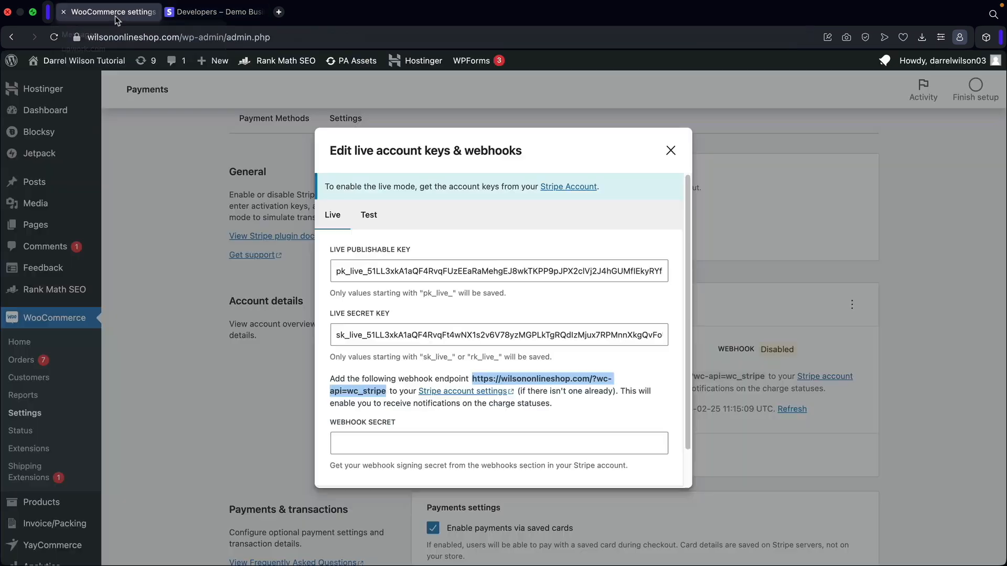
{"action": "left_click", "coordinate": [363, 443]}
{"action": "right_click", "coordinate": [363, 443]}
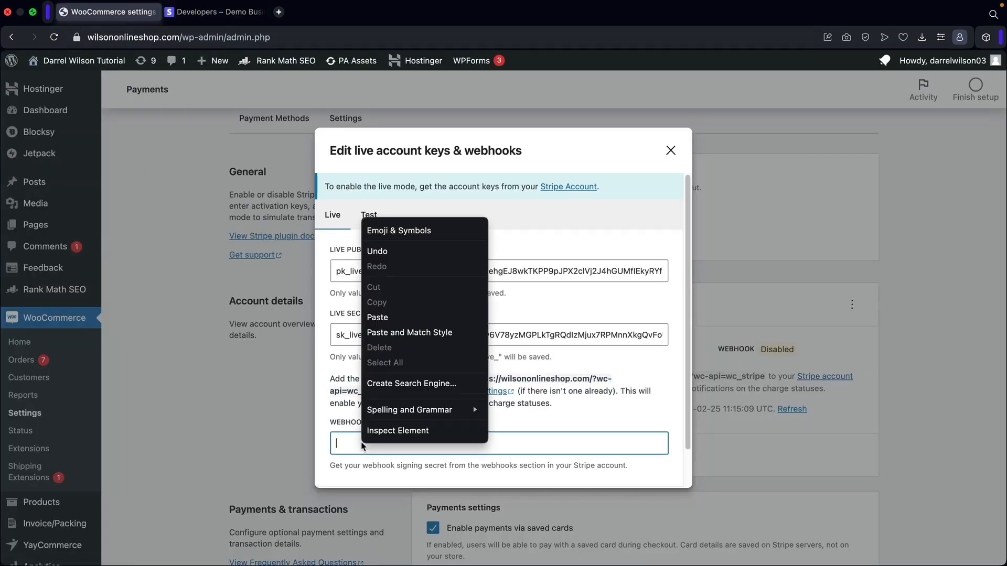
{"action": "left_click", "coordinate": [400, 317]}
{"action": "scroll", "coordinate": [498, 393], "scroll_direction": "down", "scroll_amount": 2}
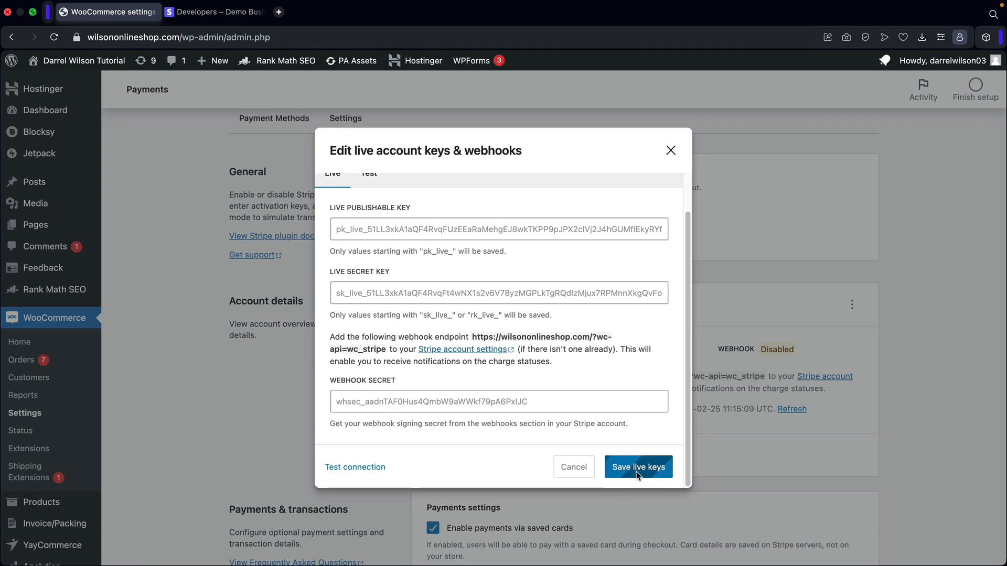
Save the live account keys and webhook secret in the store's Stripe settings
{"action": "left_click", "coordinate": [655, 474]}
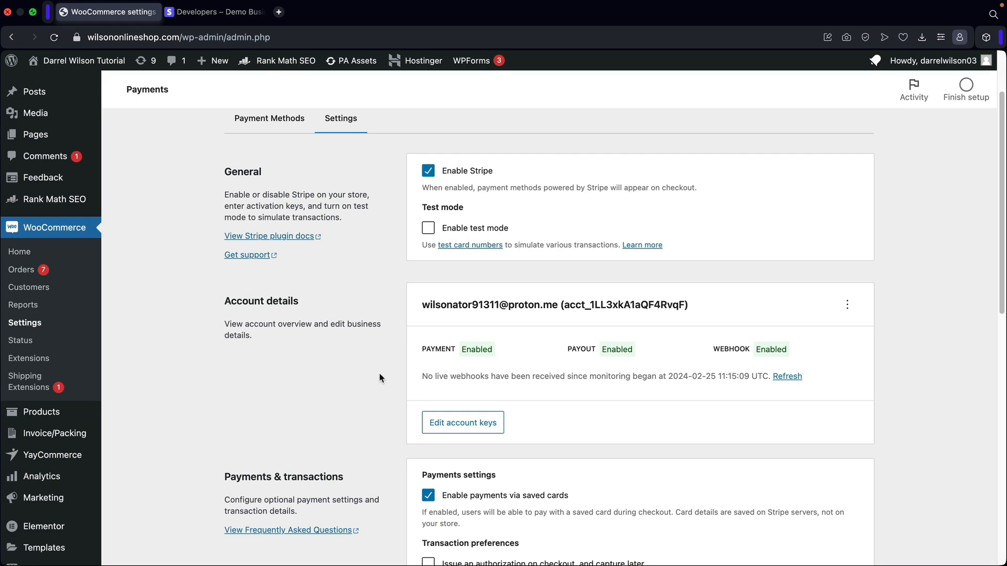
Open the store's shop page, add the Basketball PDF Download to the cart and proceed to checkout
{"action": "left_click", "coordinate": [130, 418]}
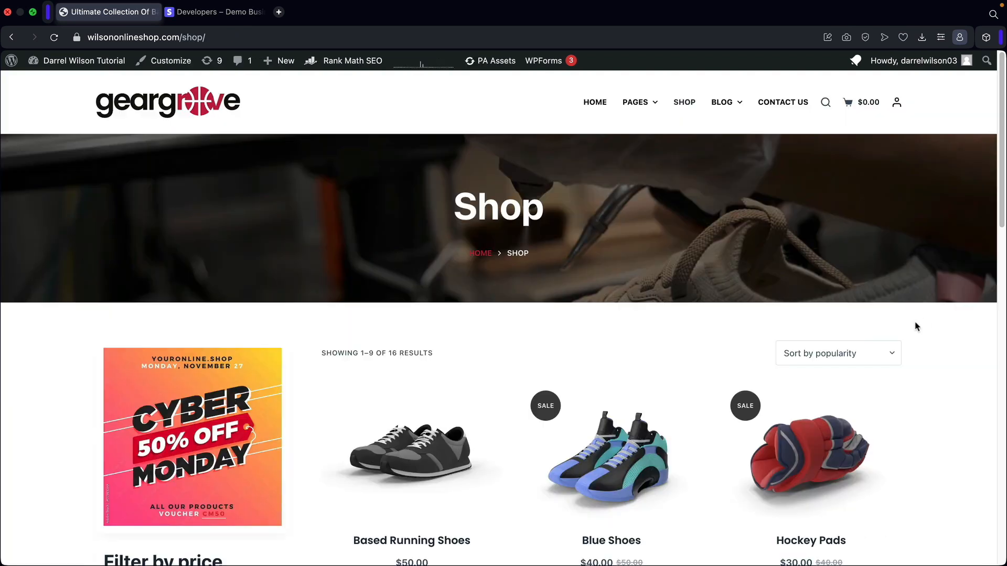
{"action": "scroll", "coordinate": [939, 335], "scroll_direction": "down", "scroll_amount": 4}
{"action": "scroll", "coordinate": [938, 336], "scroll_direction": "down", "scroll_amount": 9}
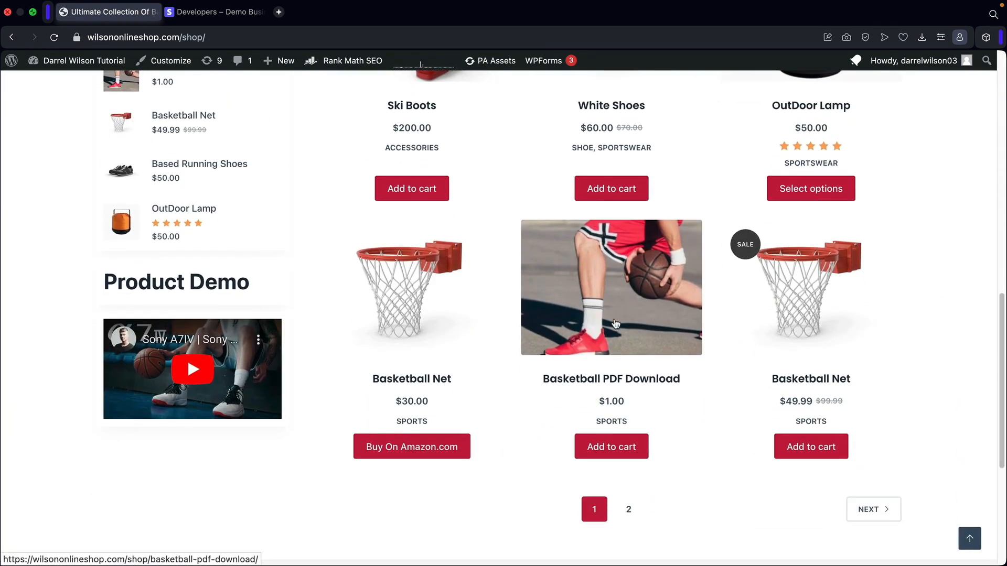
{"action": "left_click", "coordinate": [608, 453]}
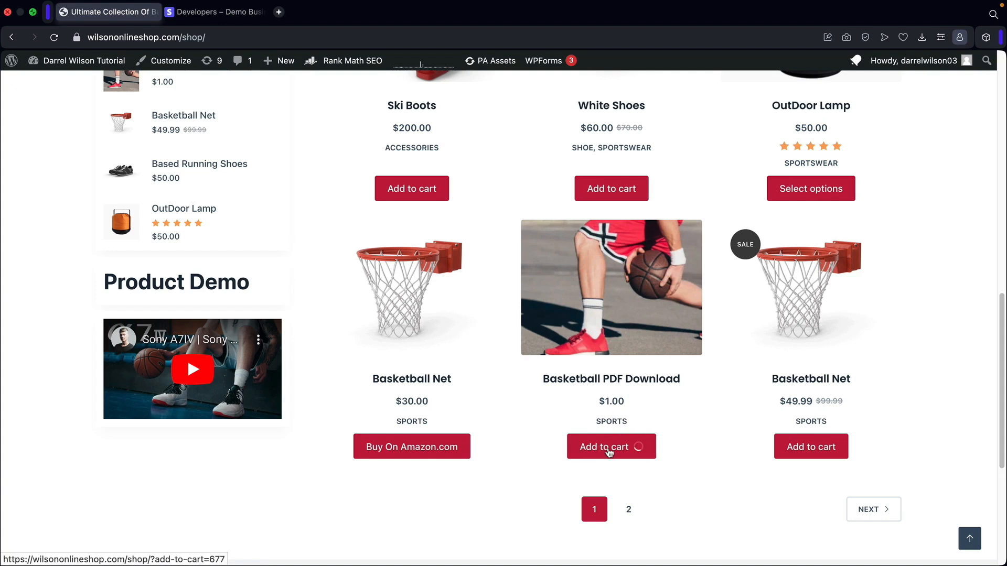
{"action": "left_click", "coordinate": [609, 452]}
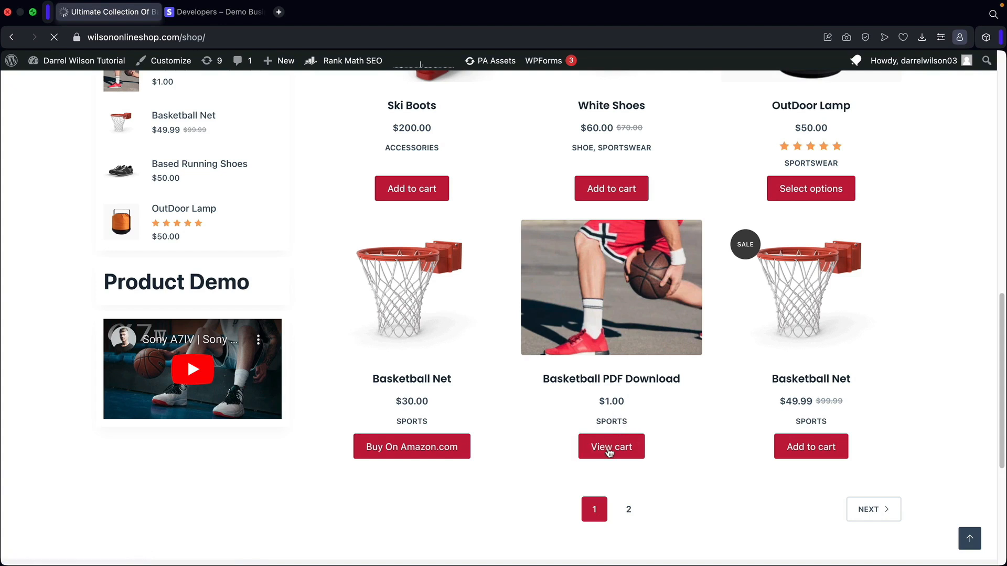
{"action": "left_click", "coordinate": [770, 392]}
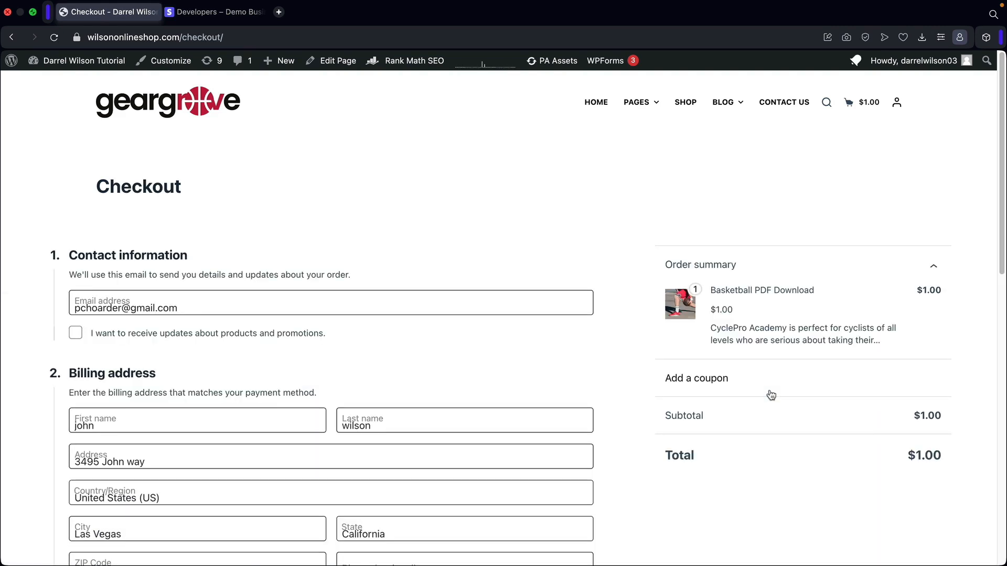
Choose Credit / Debit Card as the payment option, enter the card number, expiration and CVC, and place the order
{"action": "scroll", "coordinate": [607, 371], "scroll_direction": "down", "scroll_amount": 6}
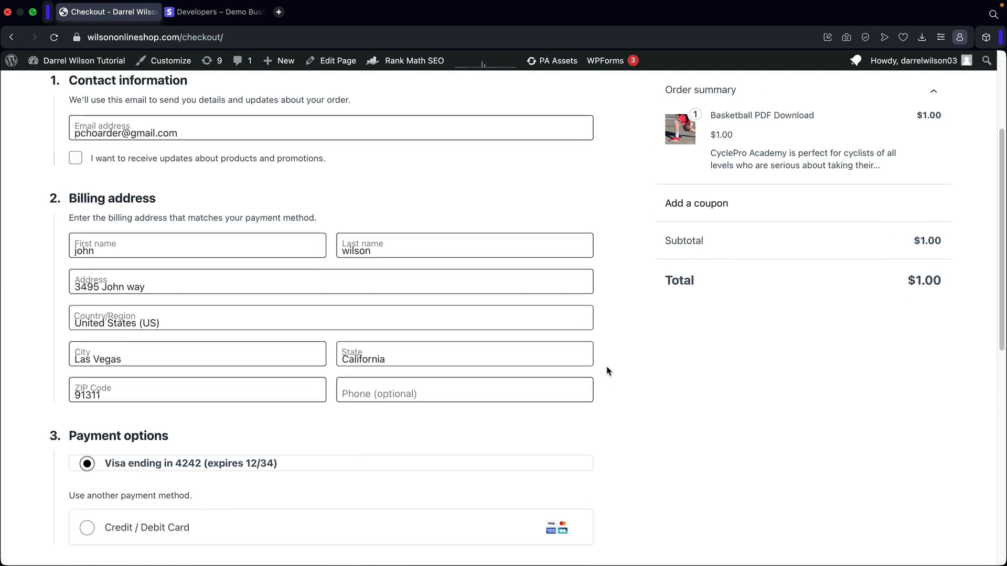
{"action": "scroll", "coordinate": [606, 371], "scroll_direction": "down", "scroll_amount": 2}
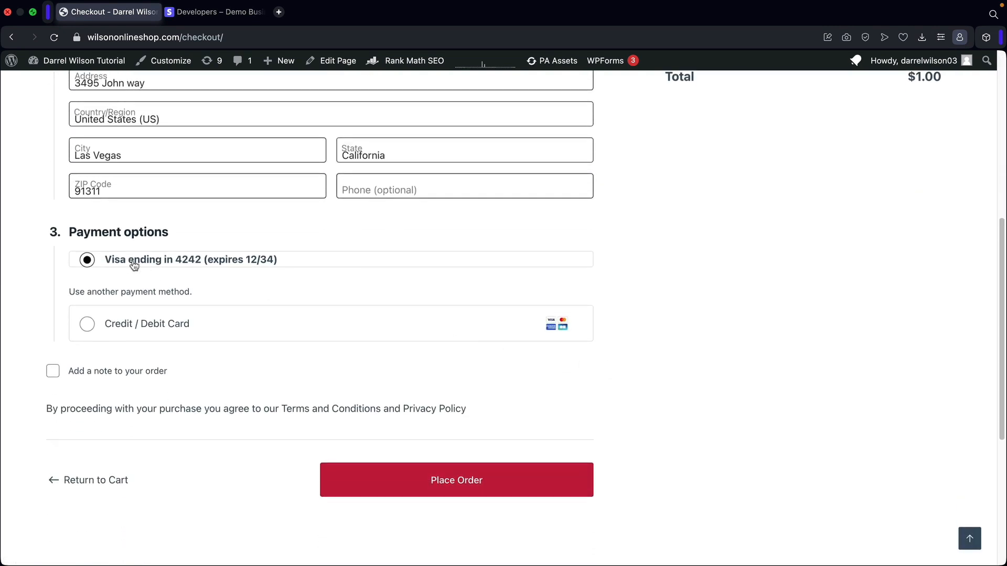
{"action": "left_click", "coordinate": [81, 326]}
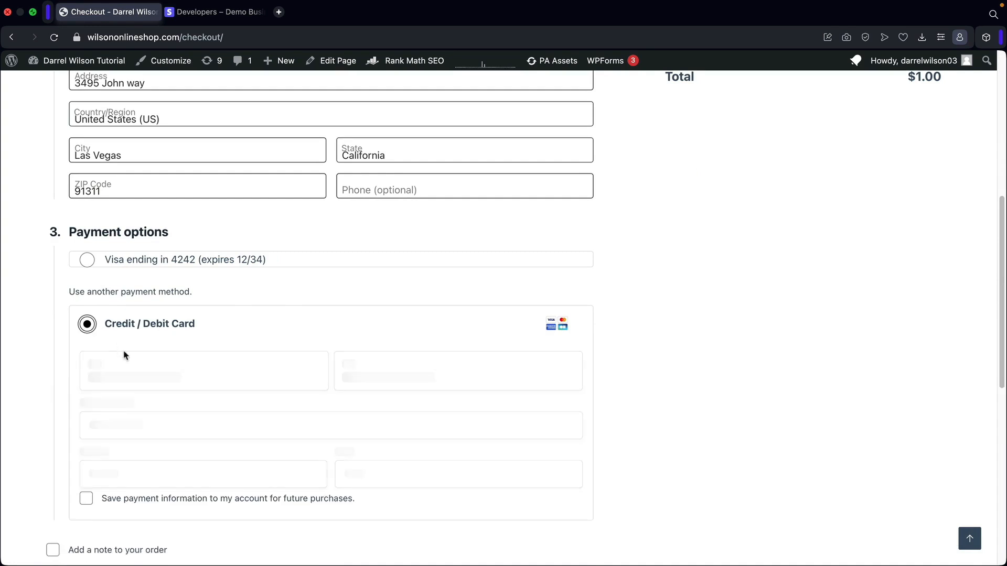
{"action": "scroll", "coordinate": [269, 369], "scroll_direction": "down", "scroll_amount": 2}
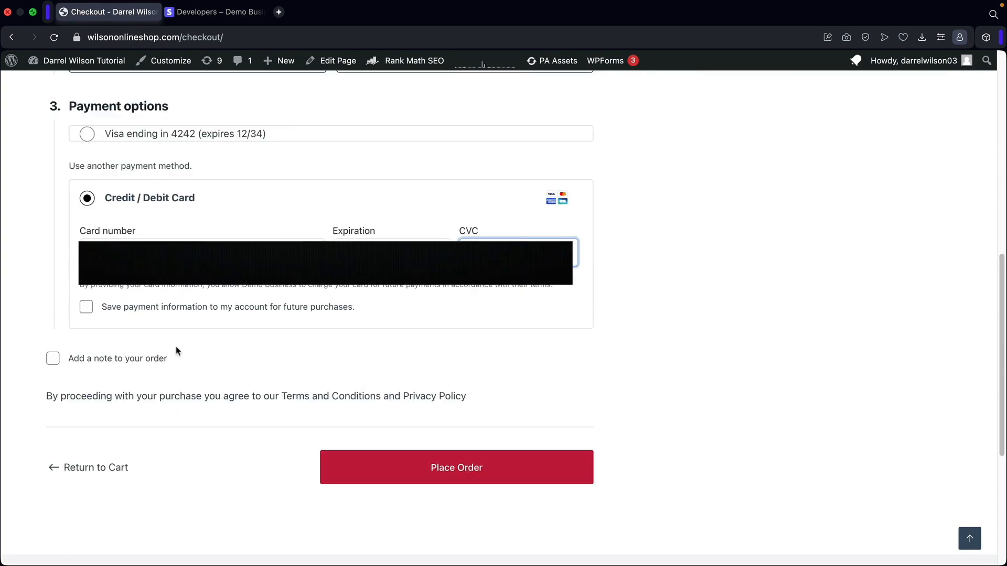
{"action": "left_click", "coordinate": [460, 472]}
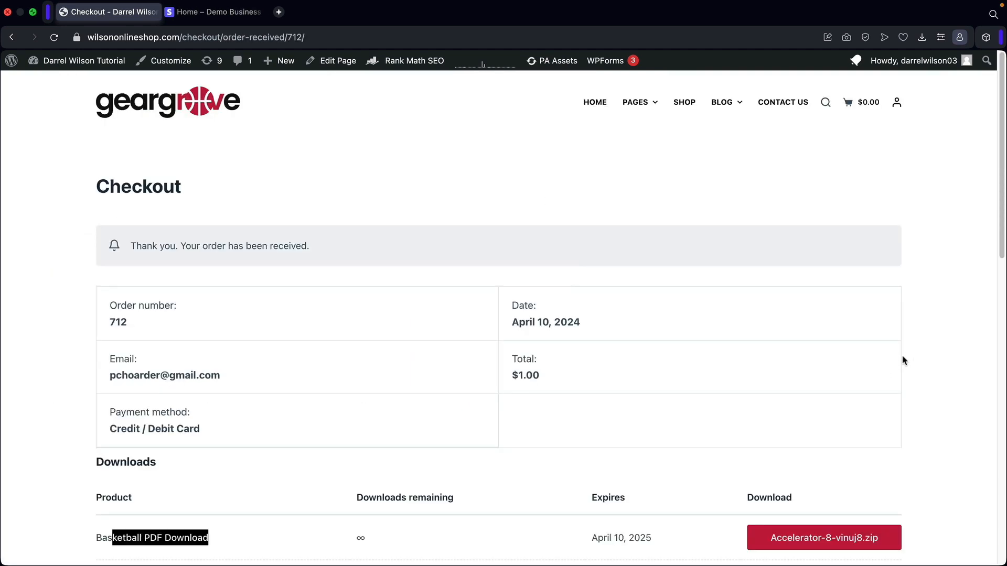
Review the received order's downloads and order details, and check today's gross volume on the Stripe dashboard
{"action": "scroll", "coordinate": [905, 358], "scroll_direction": "down", "scroll_amount": 3}
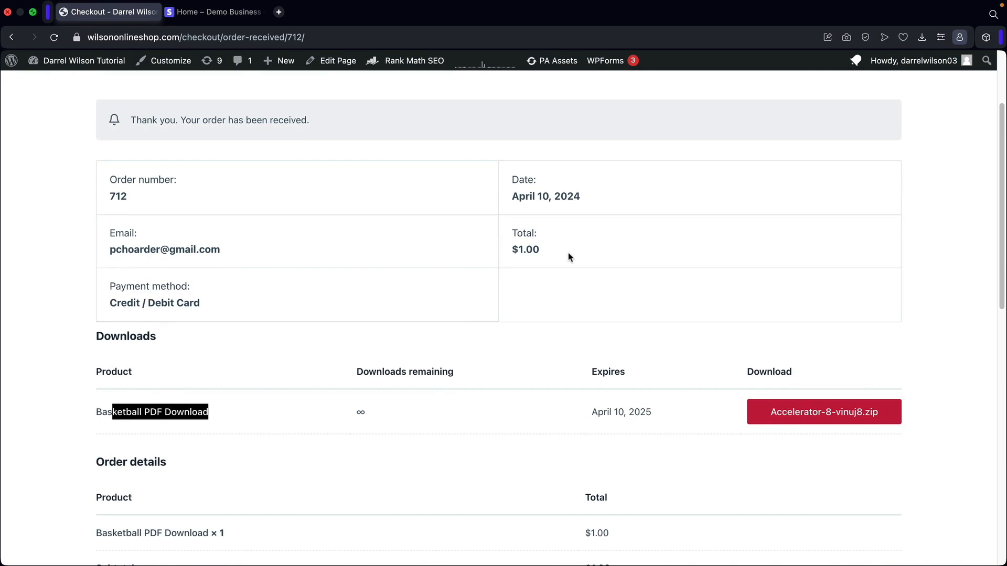
{"action": "scroll", "coordinate": [471, 275], "scroll_direction": "down", "scroll_amount": 1}
{"action": "left_click", "coordinate": [384, 360]}
{"action": "scroll", "coordinate": [385, 360], "scroll_direction": "down", "scroll_amount": 2}
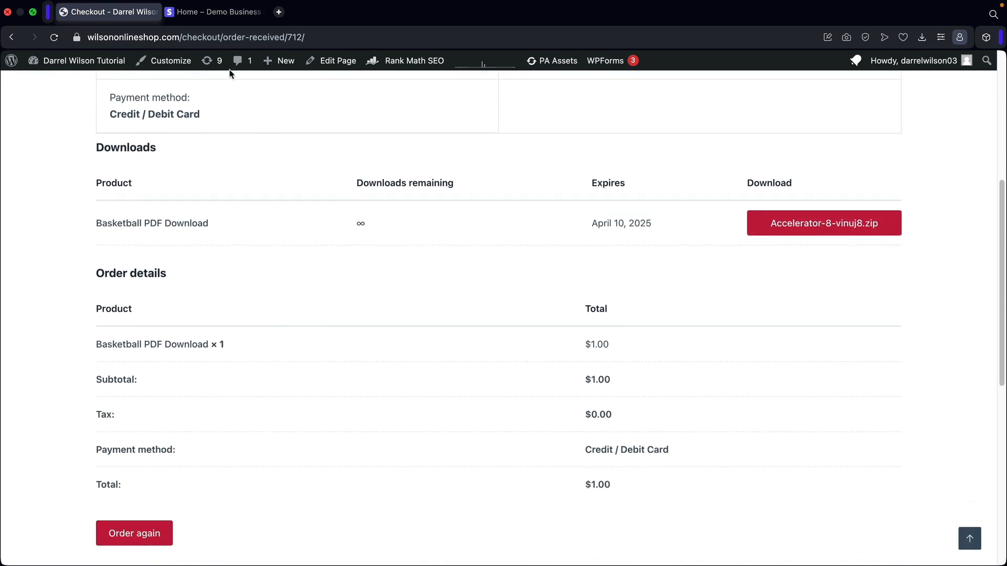
{"action": "left_click", "coordinate": [221, 16]}
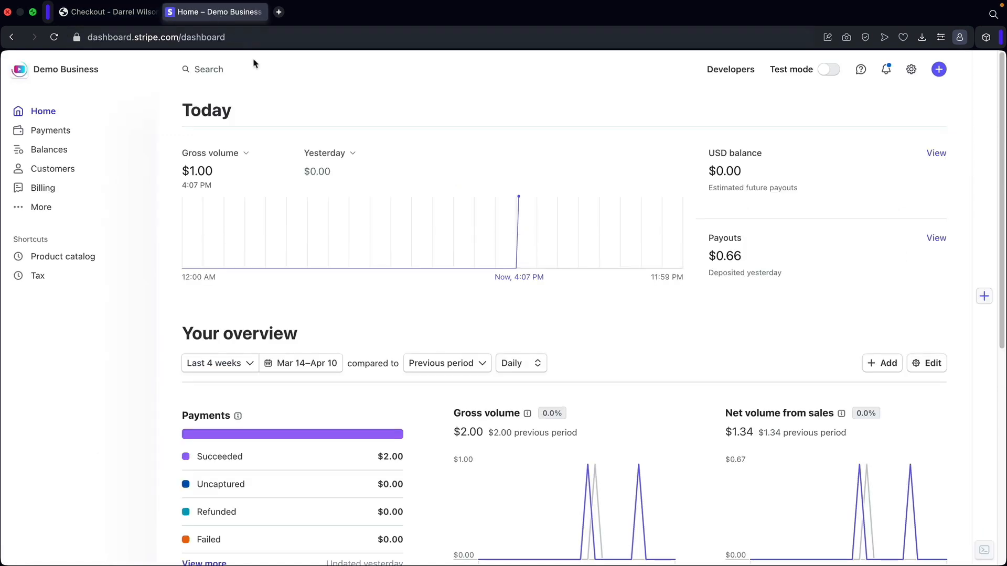
{"action": "left_click_drag", "start_coordinate": [216, 172], "coordinate": [183, 173]}
Switch back to the store, open its home page and look through the product categories, newest products and flash sale sections
{"action": "left_click", "coordinate": [117, 22]}
{"action": "scroll", "coordinate": [483, 315], "scroll_direction": "up", "scroll_amount": 8}
{"action": "left_click", "coordinate": [589, 106]}
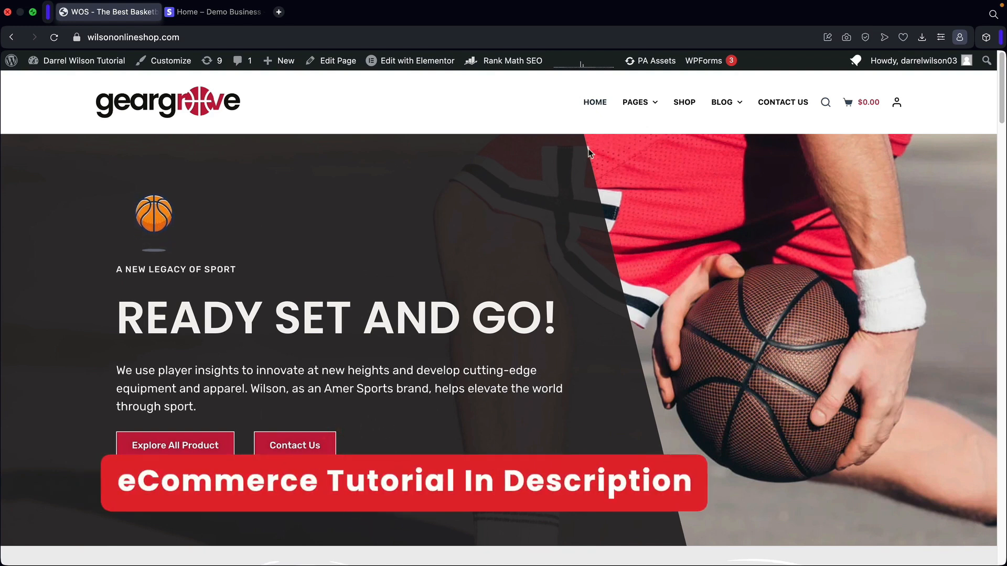
{"action": "scroll", "coordinate": [897, 310], "scroll_direction": "down", "scroll_amount": 8}
{"action": "scroll", "coordinate": [897, 309], "scroll_direction": "down", "scroll_amount": 4}
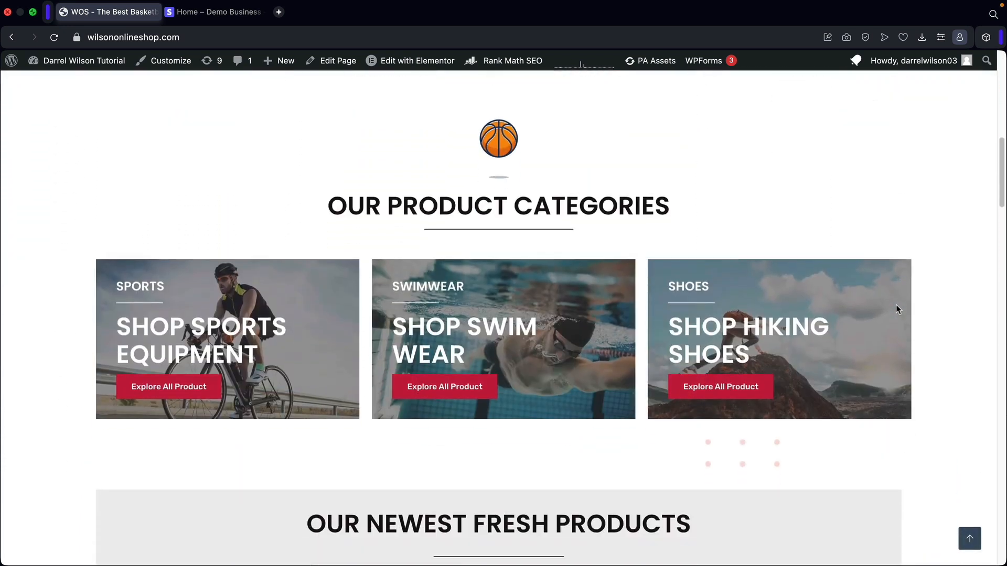
{"action": "scroll", "coordinate": [897, 309], "scroll_direction": "down", "scroll_amount": 5}
{"action": "scroll", "coordinate": [897, 309], "scroll_direction": "down", "scroll_amount": 3}
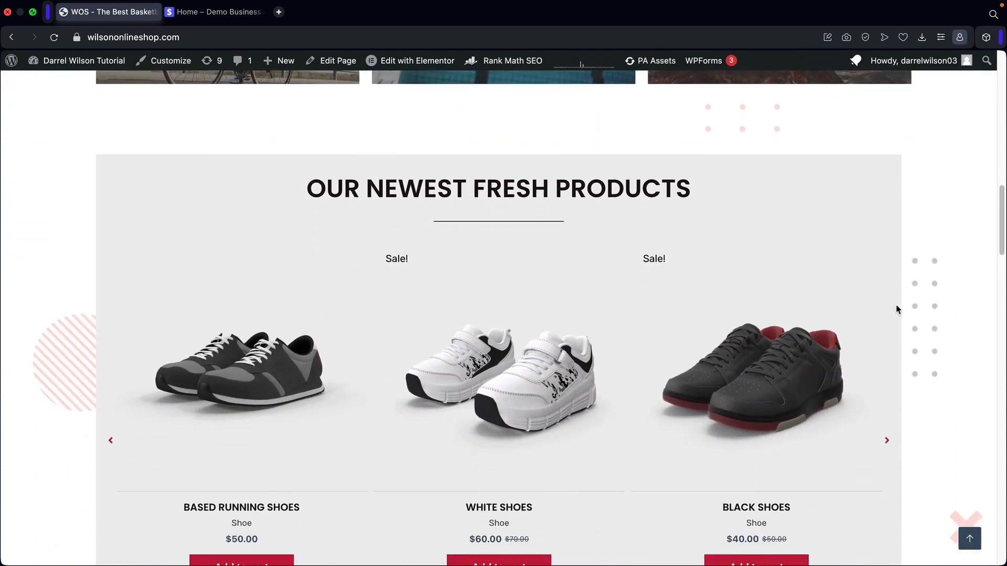
{"action": "scroll", "coordinate": [896, 310], "scroll_direction": "down", "scroll_amount": 7}
{"action": "scroll", "coordinate": [922, 398], "scroll_direction": "down", "scroll_amount": 4}
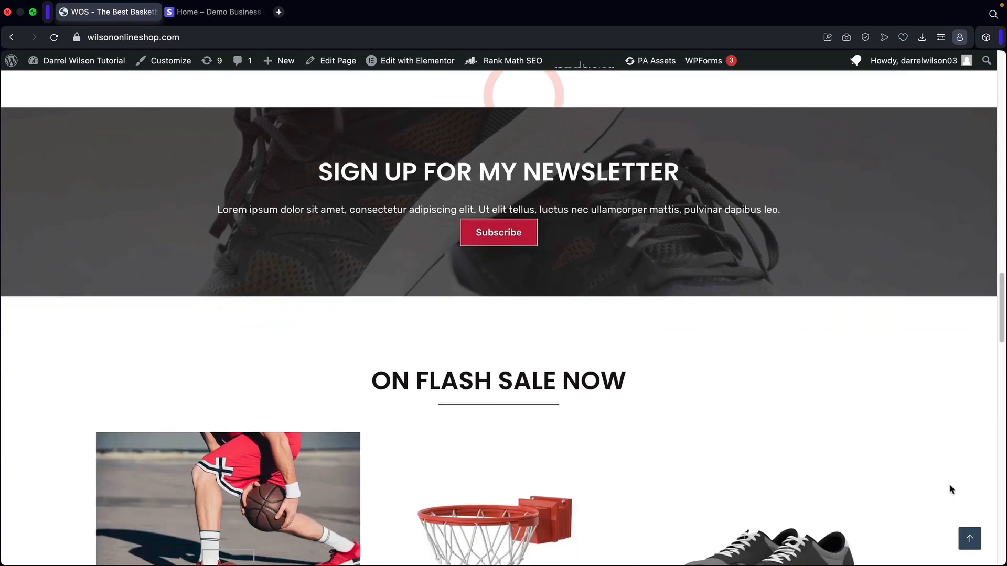
{"action": "left_click", "coordinate": [968, 538]}
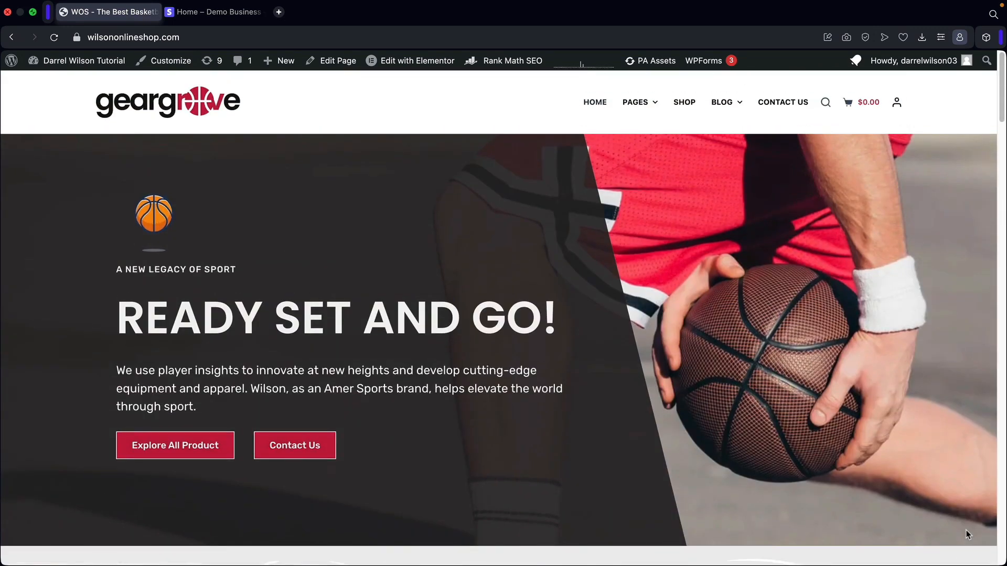